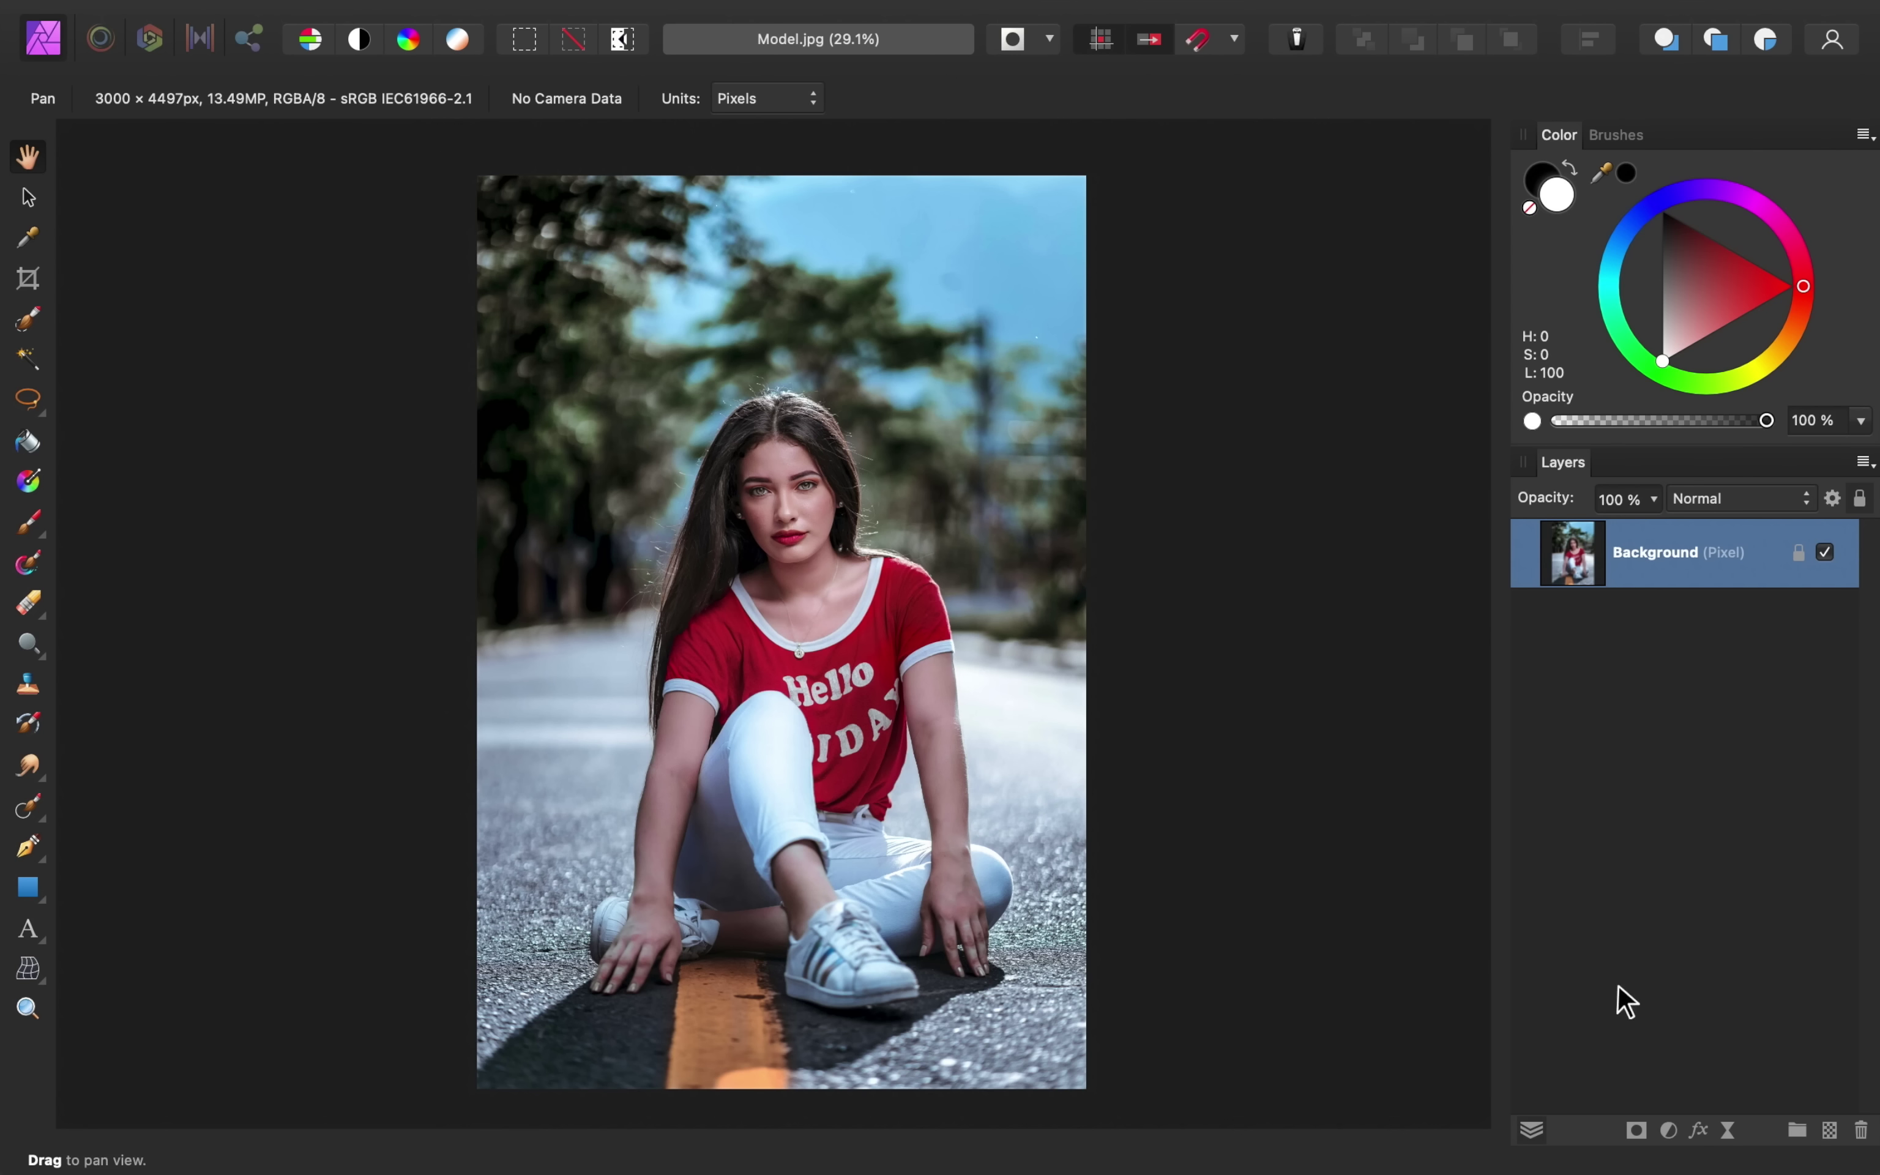
# Add an empty pixel layer and set the Inpainting Brush to sample Current Layer & Below
pyautogui.click(1829, 1132)
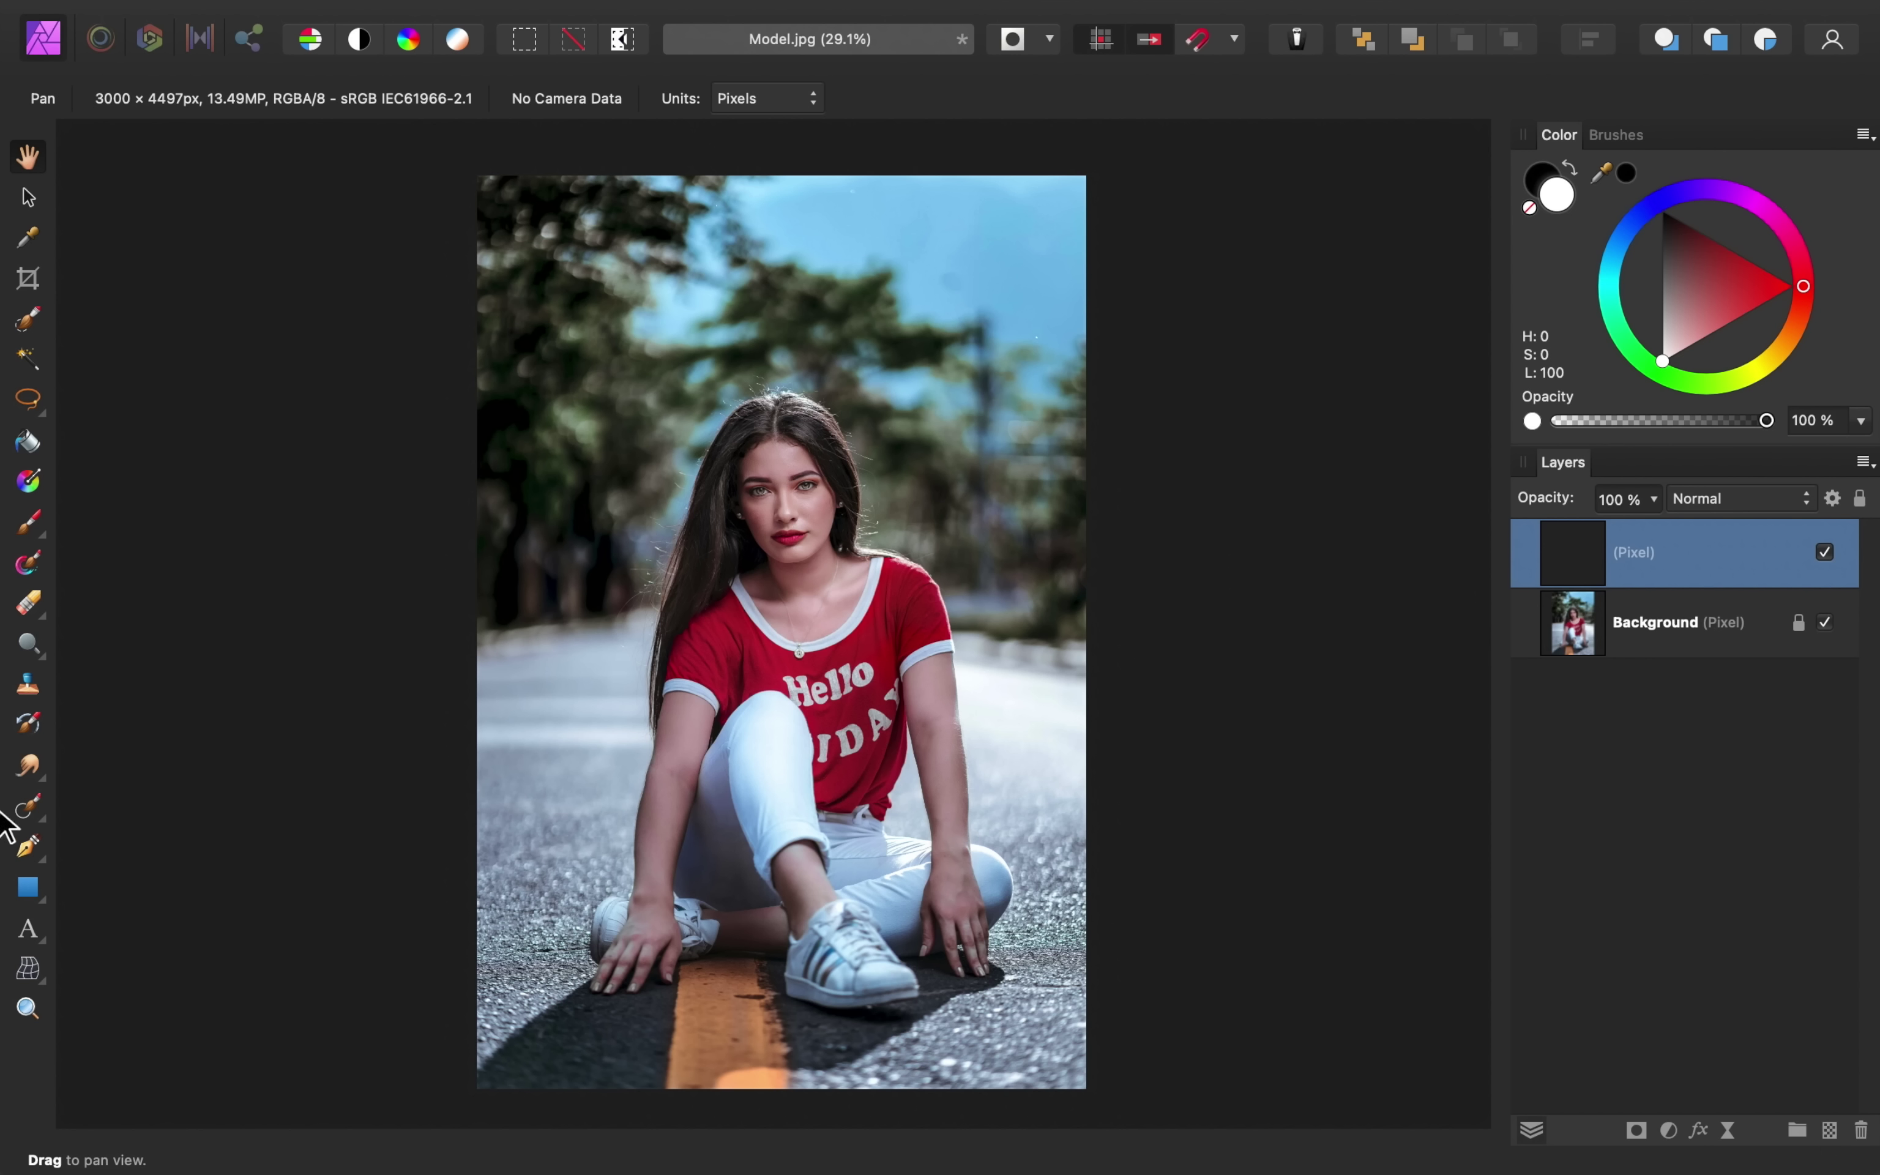
pyautogui.click(46, 820)
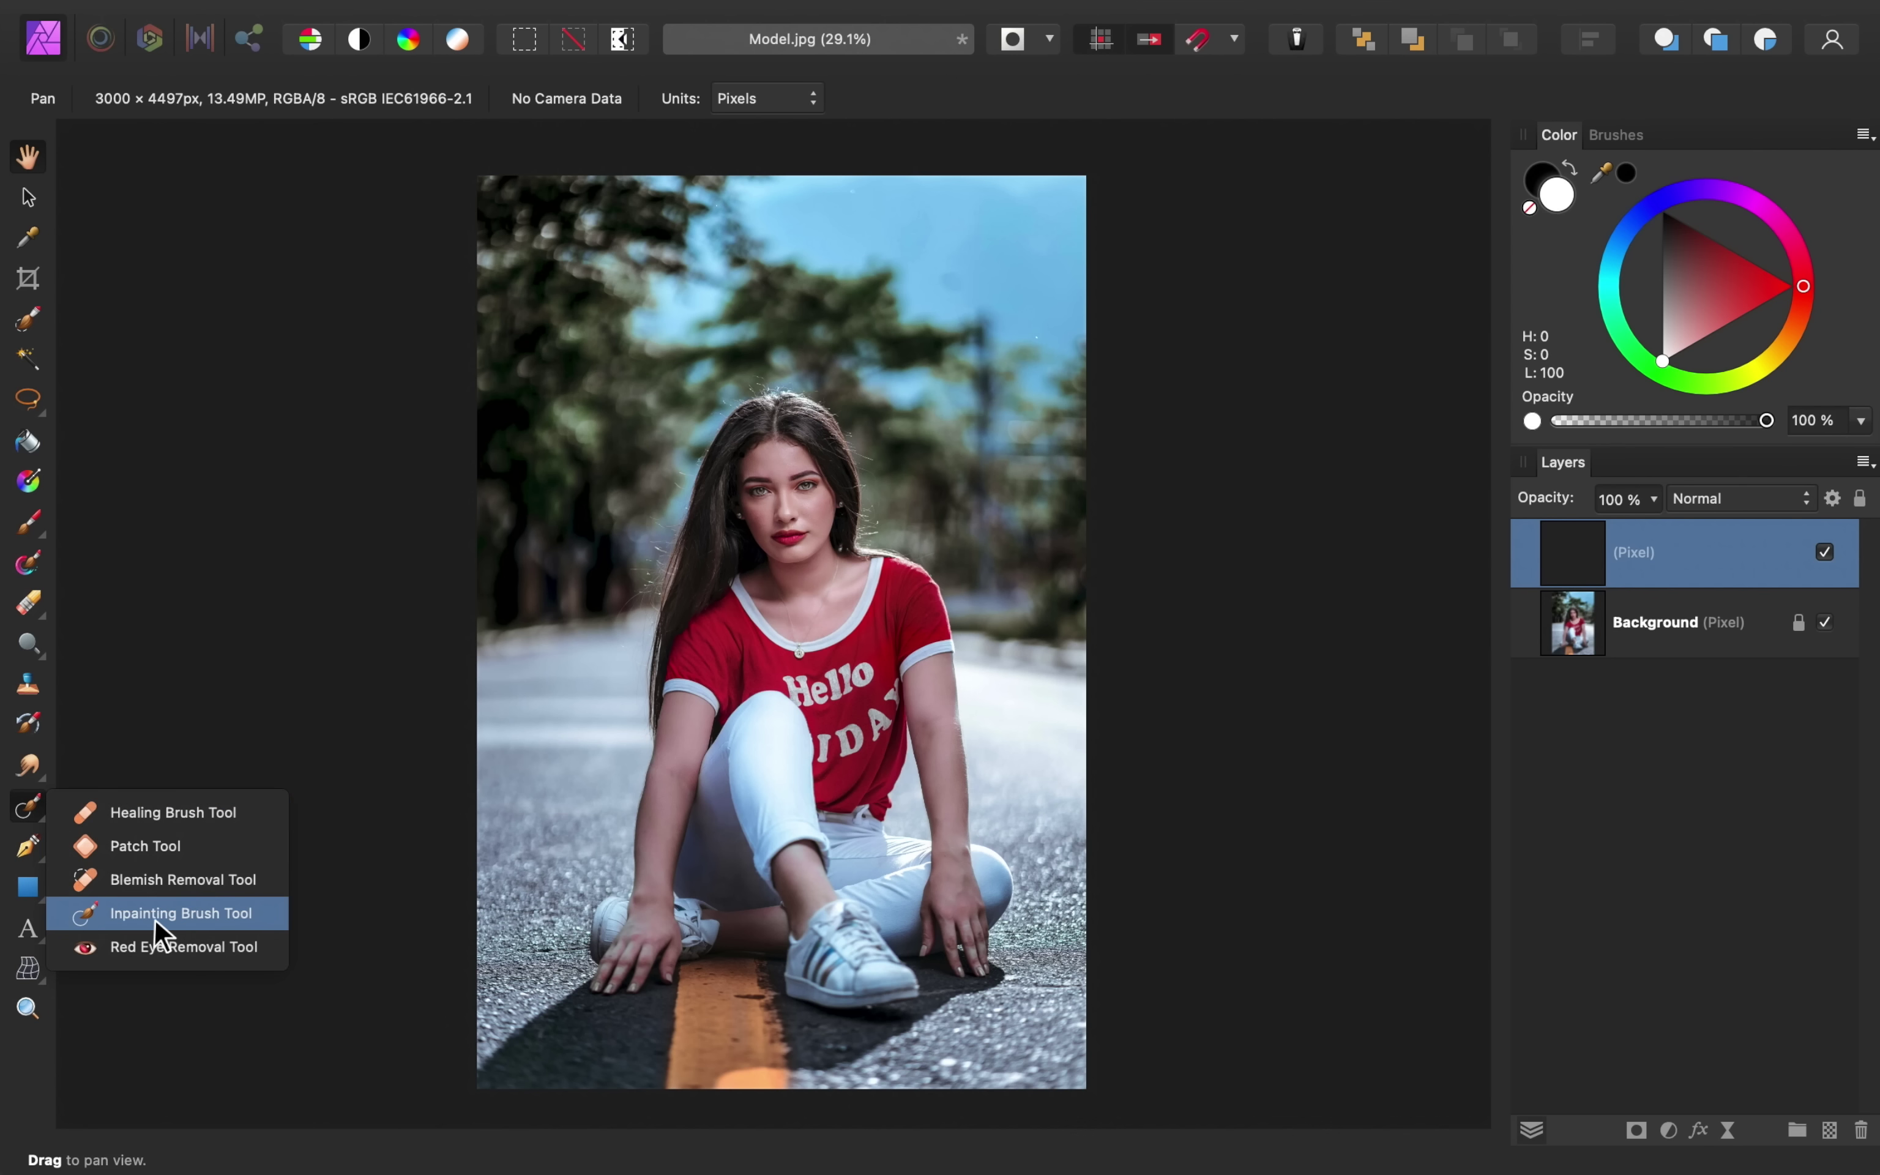
pyautogui.click(188, 911)
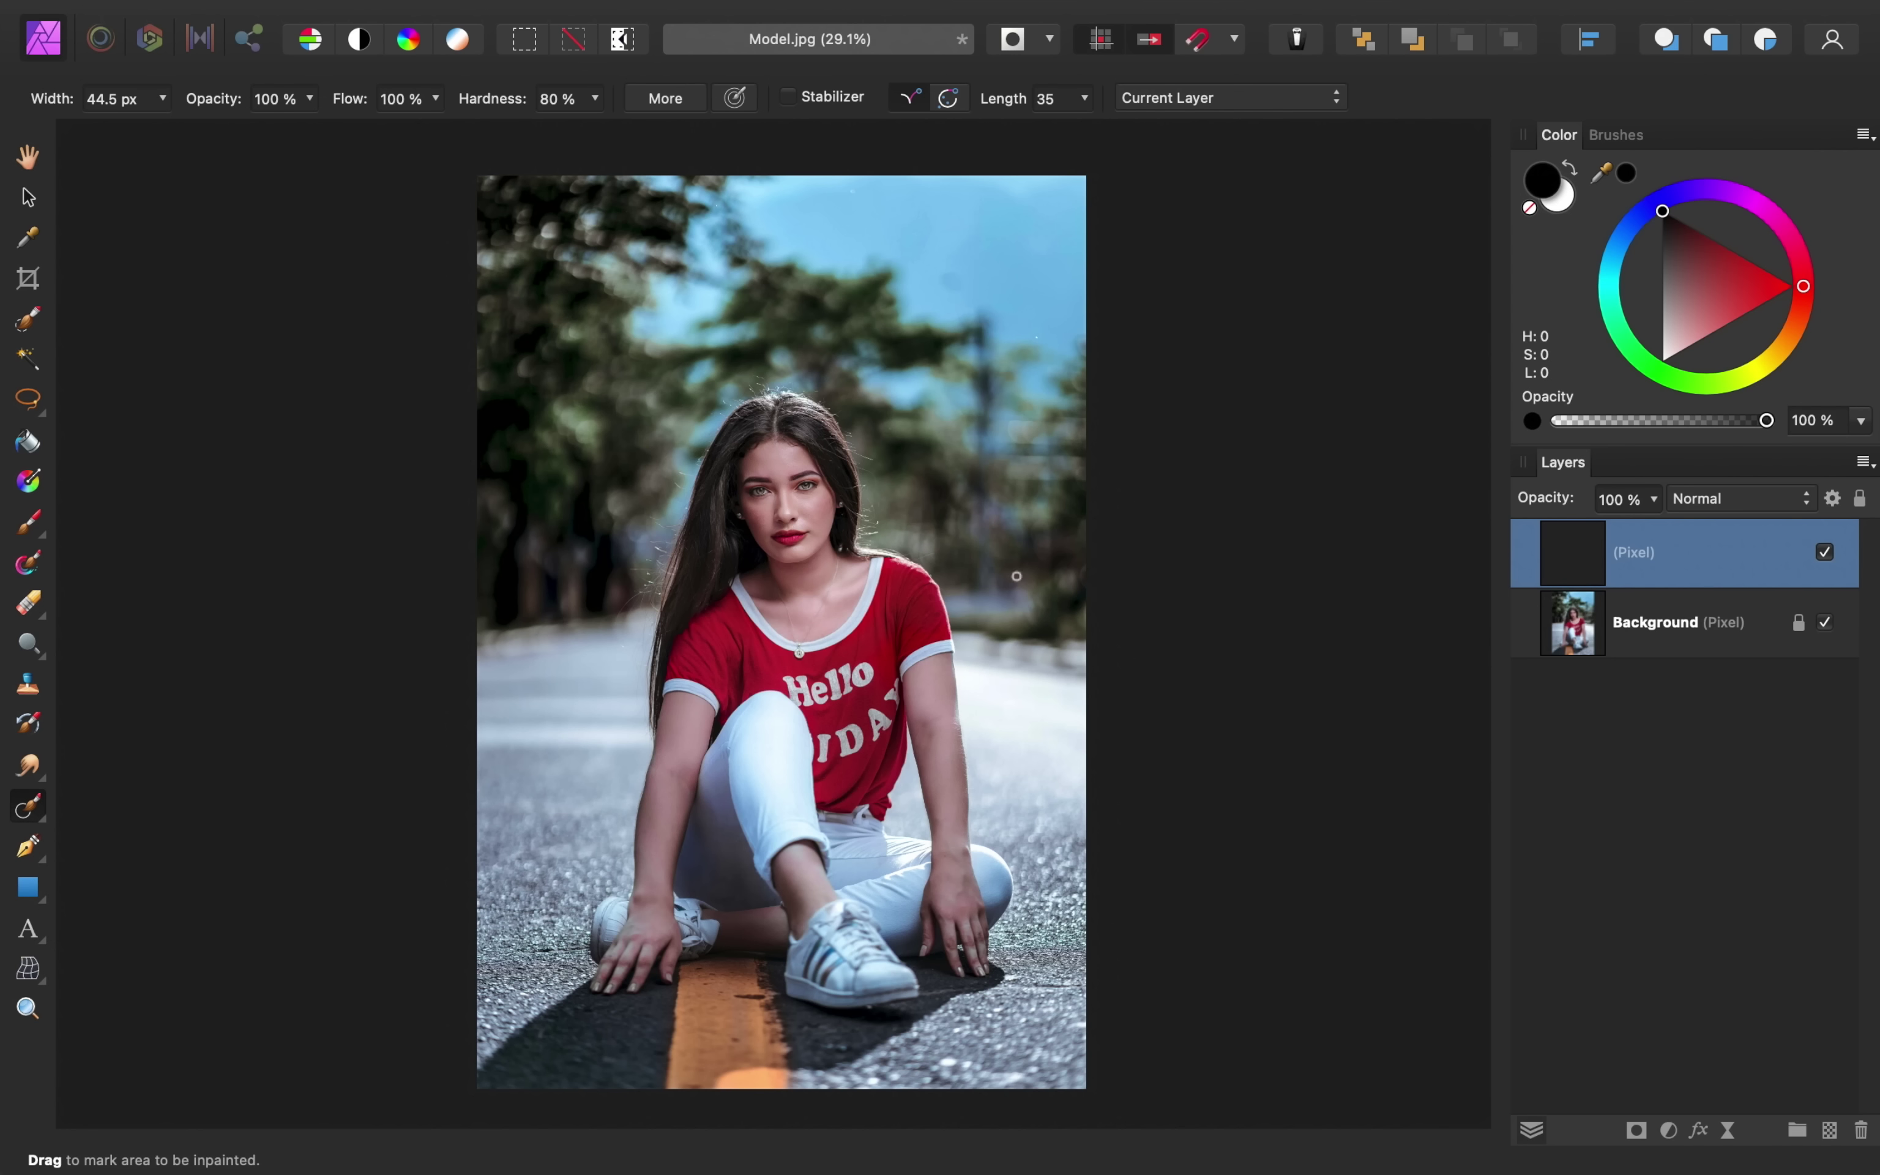
pyautogui.click(1244, 101)
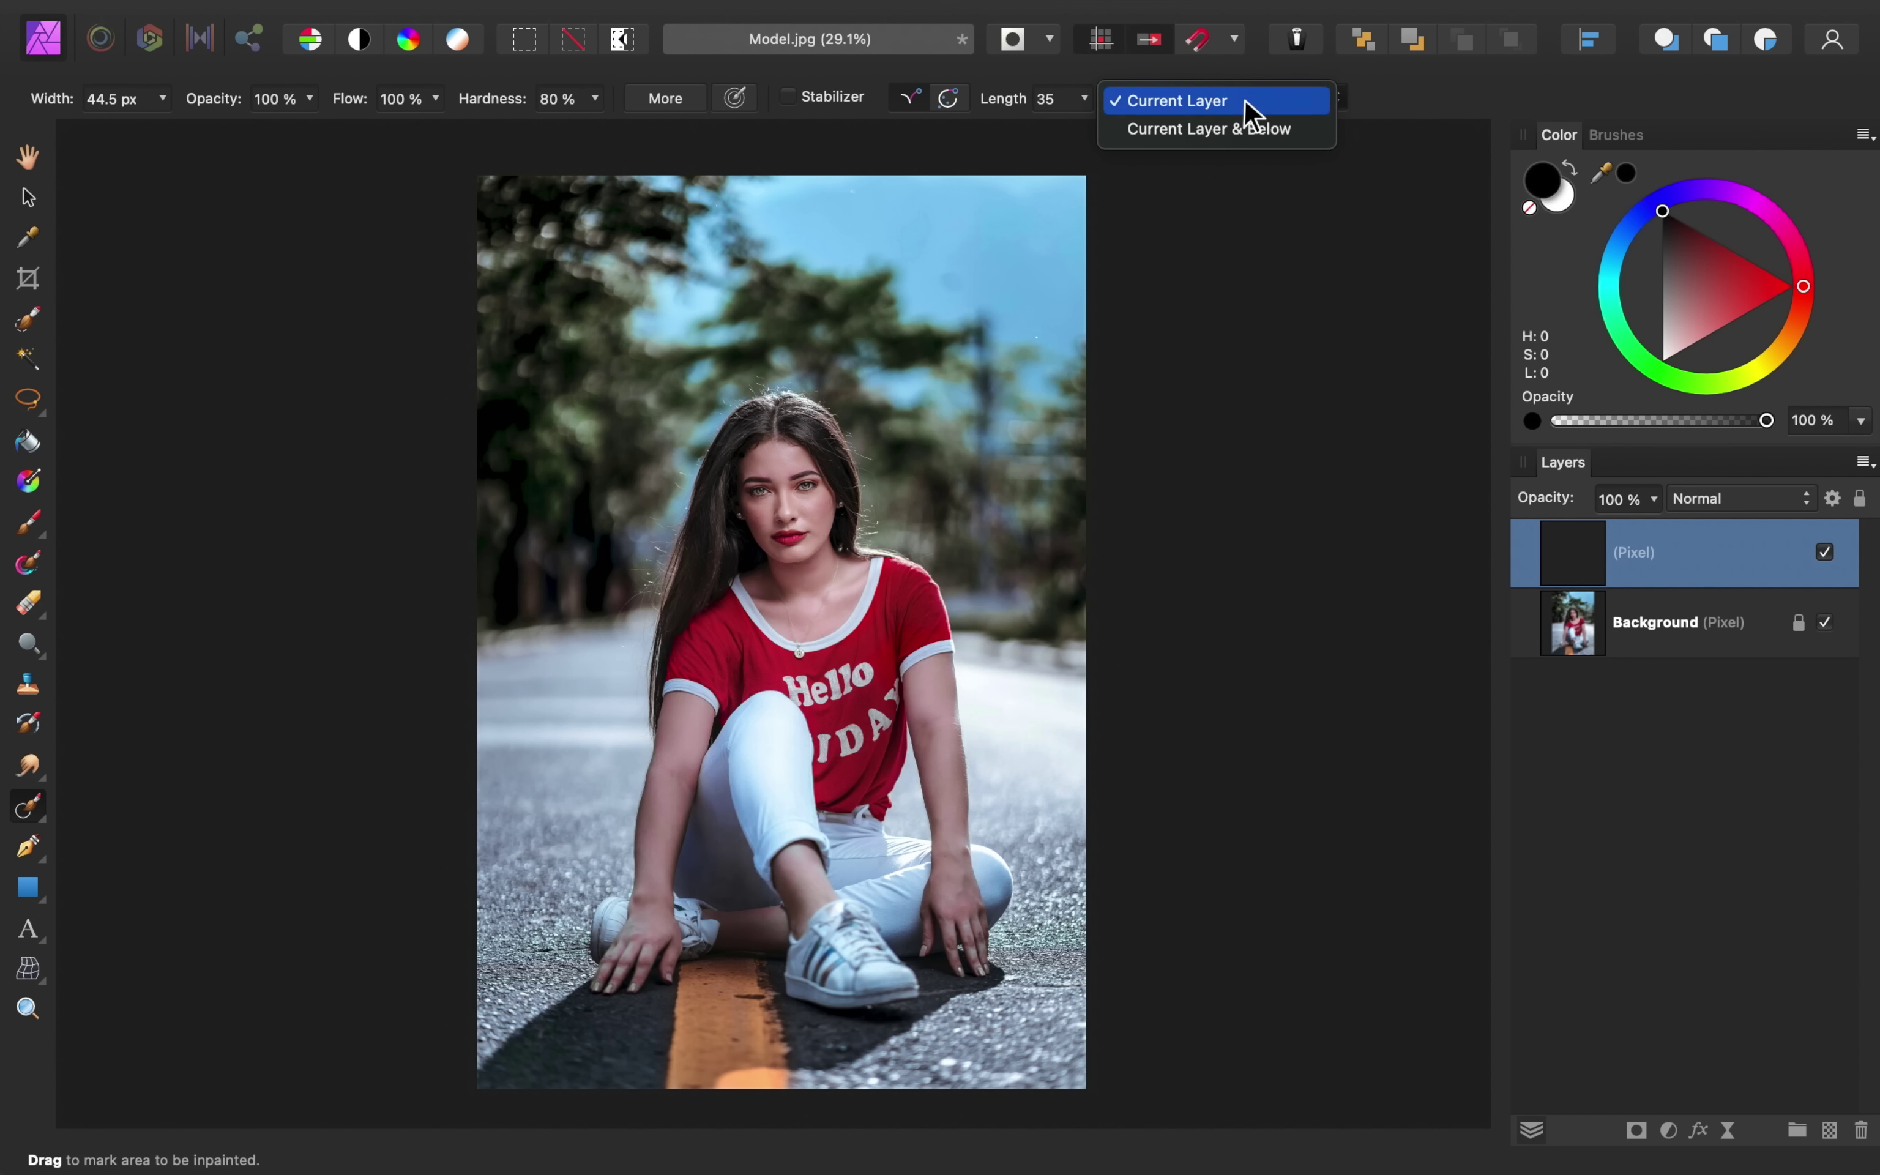
pyautogui.click(1246, 128)
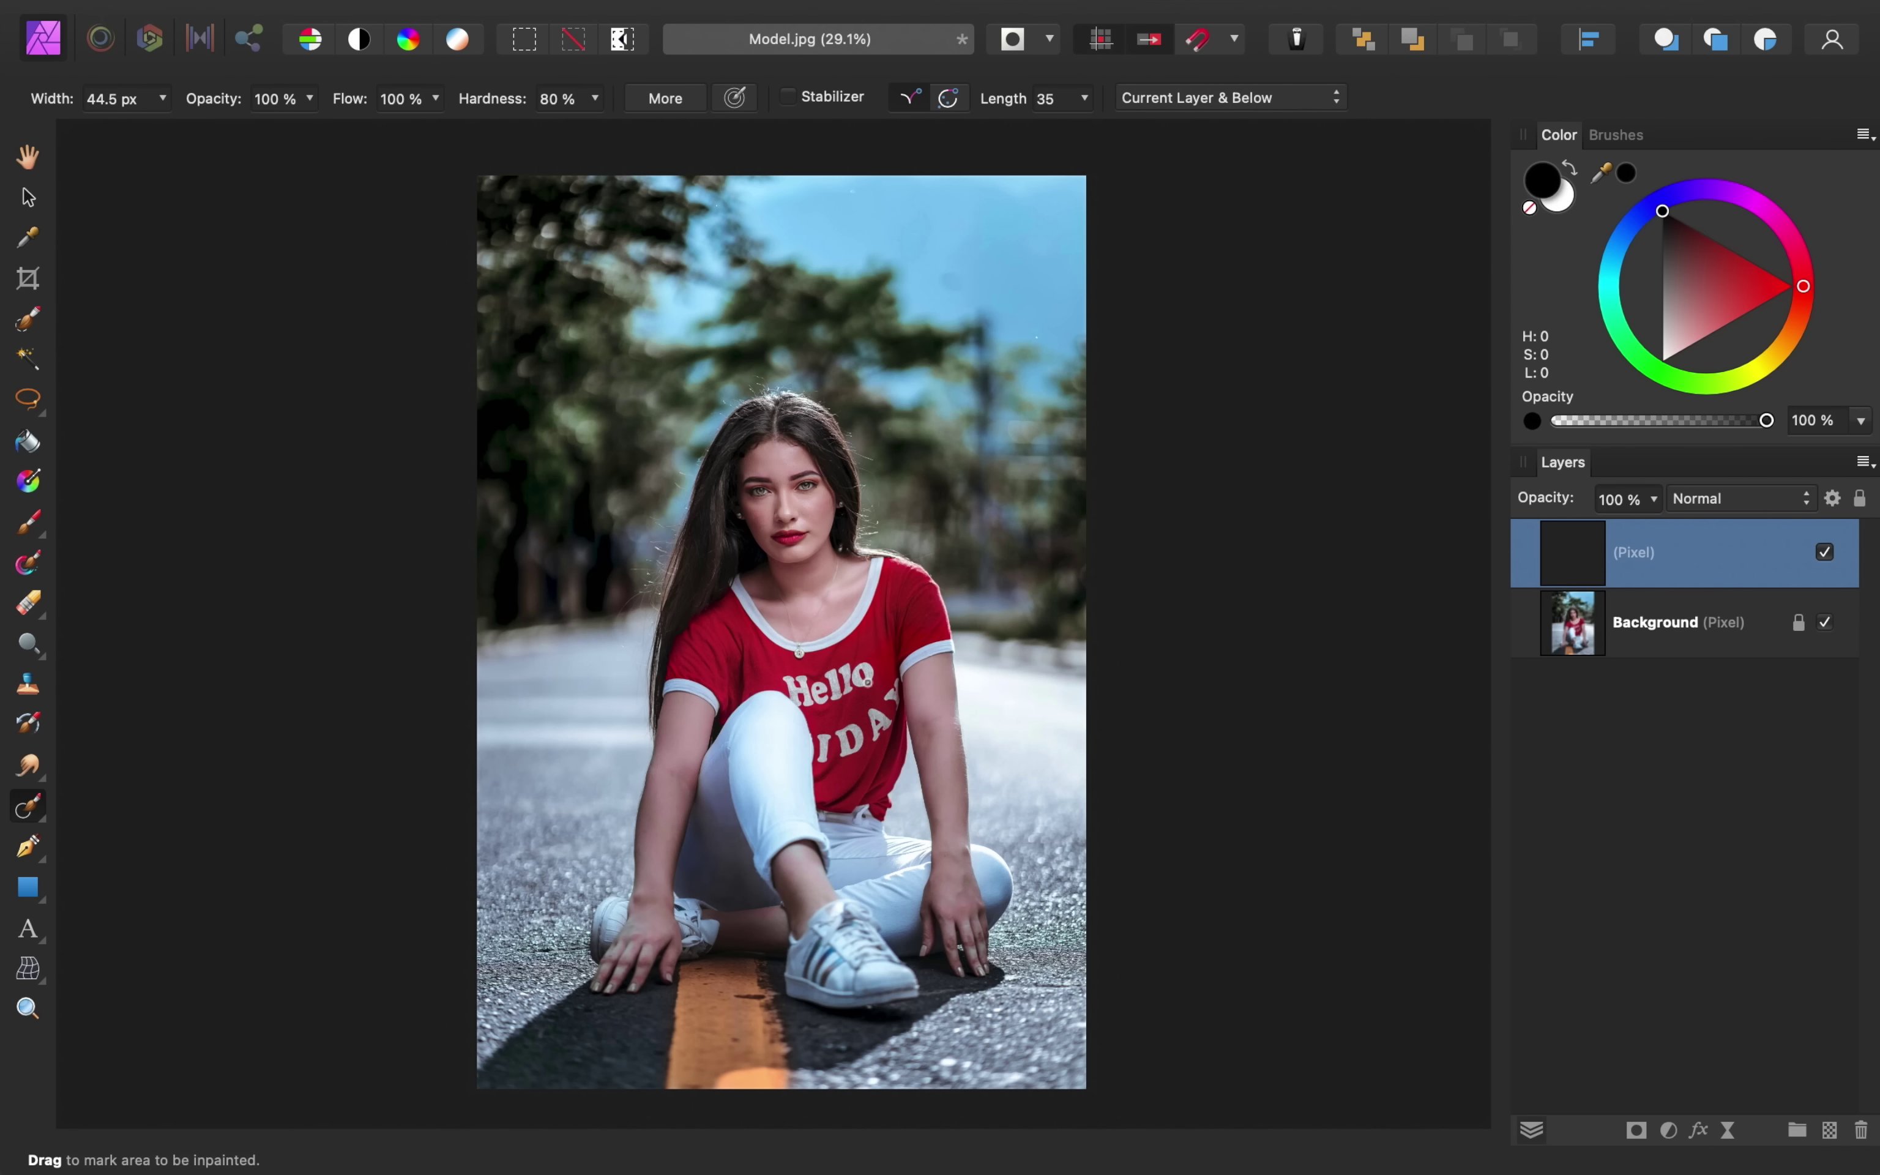
pyautogui.scroll(6, 867, 682)
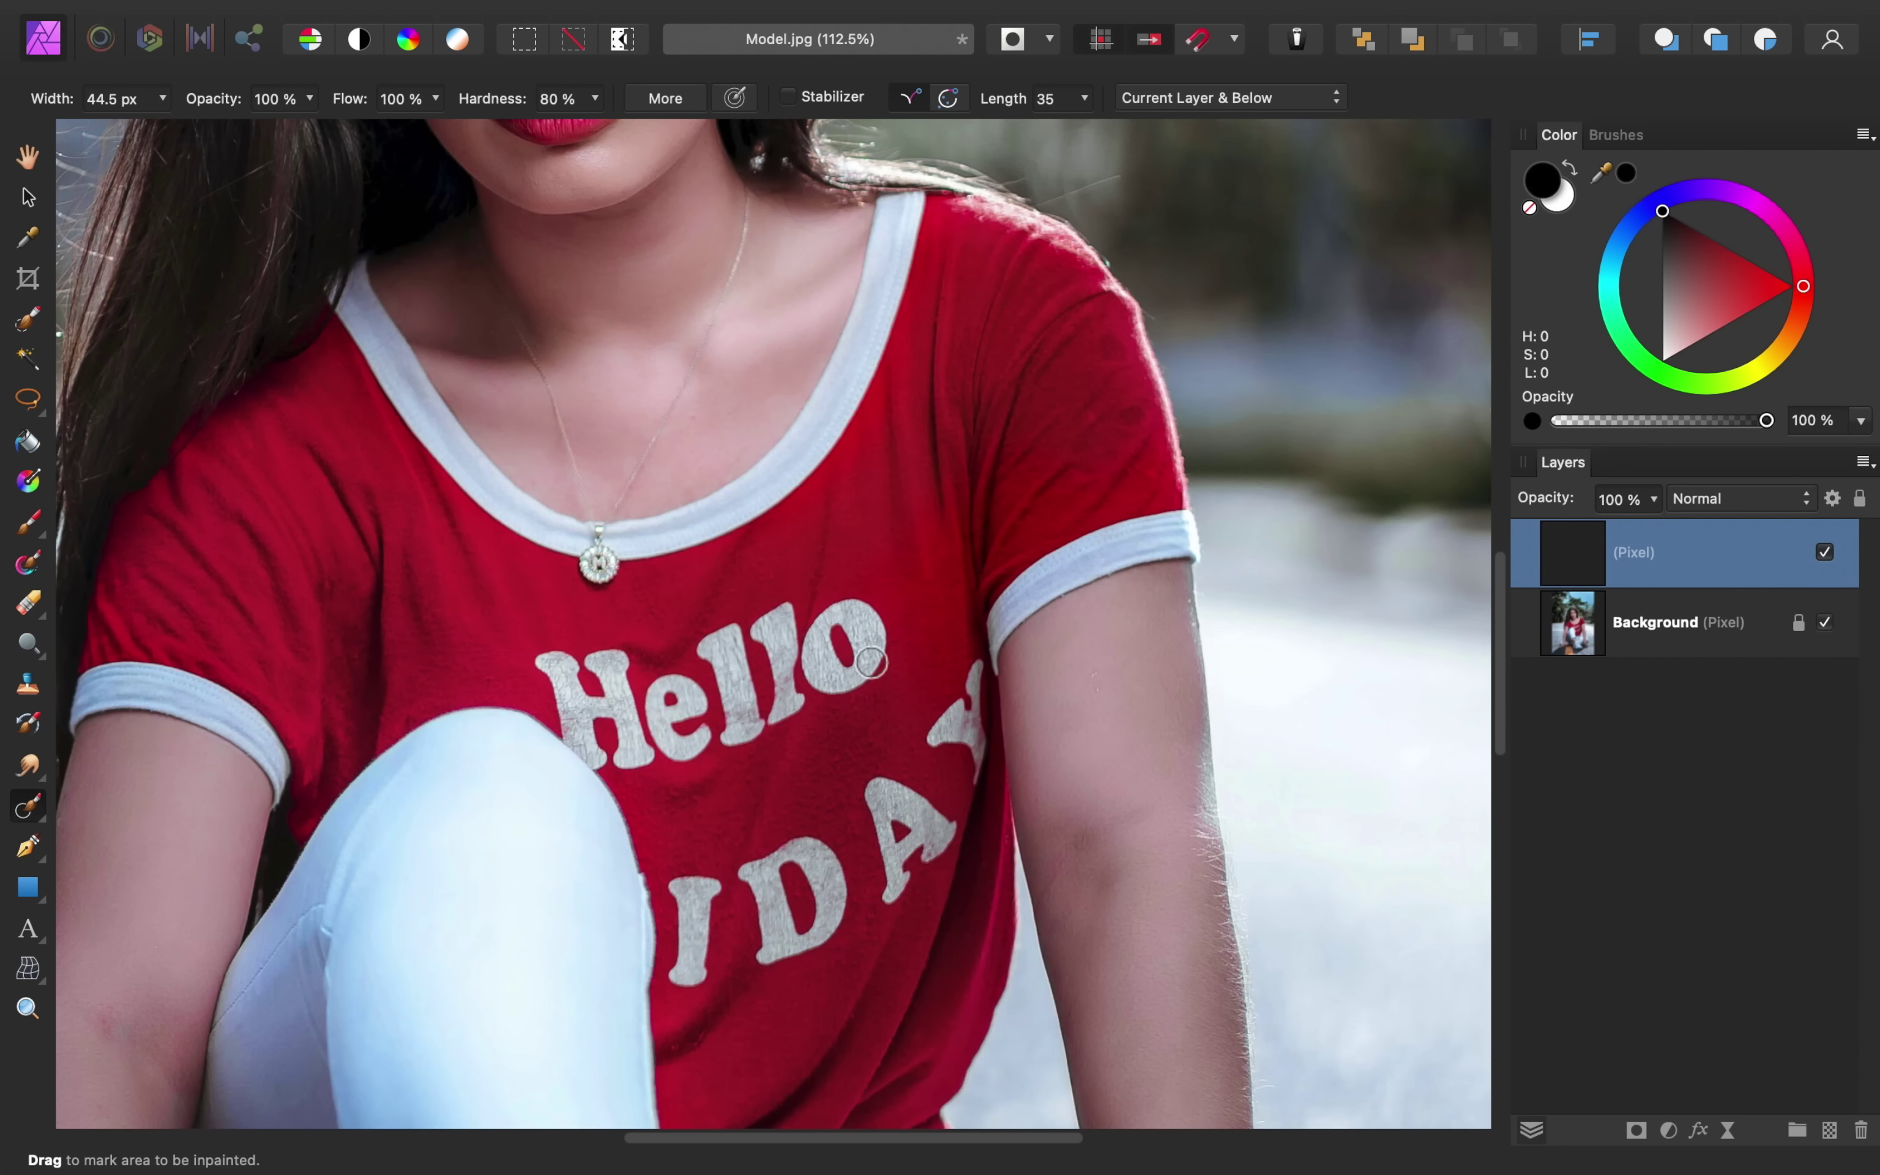
# Inpaint away each white letter of 'Hello' on the red shirt front
pyautogui.moveTo(861, 670)
pyautogui.mouseDown()
pyautogui.moveTo(870, 618)
pyautogui.moveTo(824, 631)
pyautogui.moveTo(816, 680)
pyautogui.moveTo(847, 690)
pyautogui.moveTo(835, 660)
pyautogui.moveTo(845, 673)
pyautogui.moveTo(866, 645)
pyautogui.moveTo(855, 624)
pyautogui.moveTo(886, 659)
pyautogui.mouseUp()
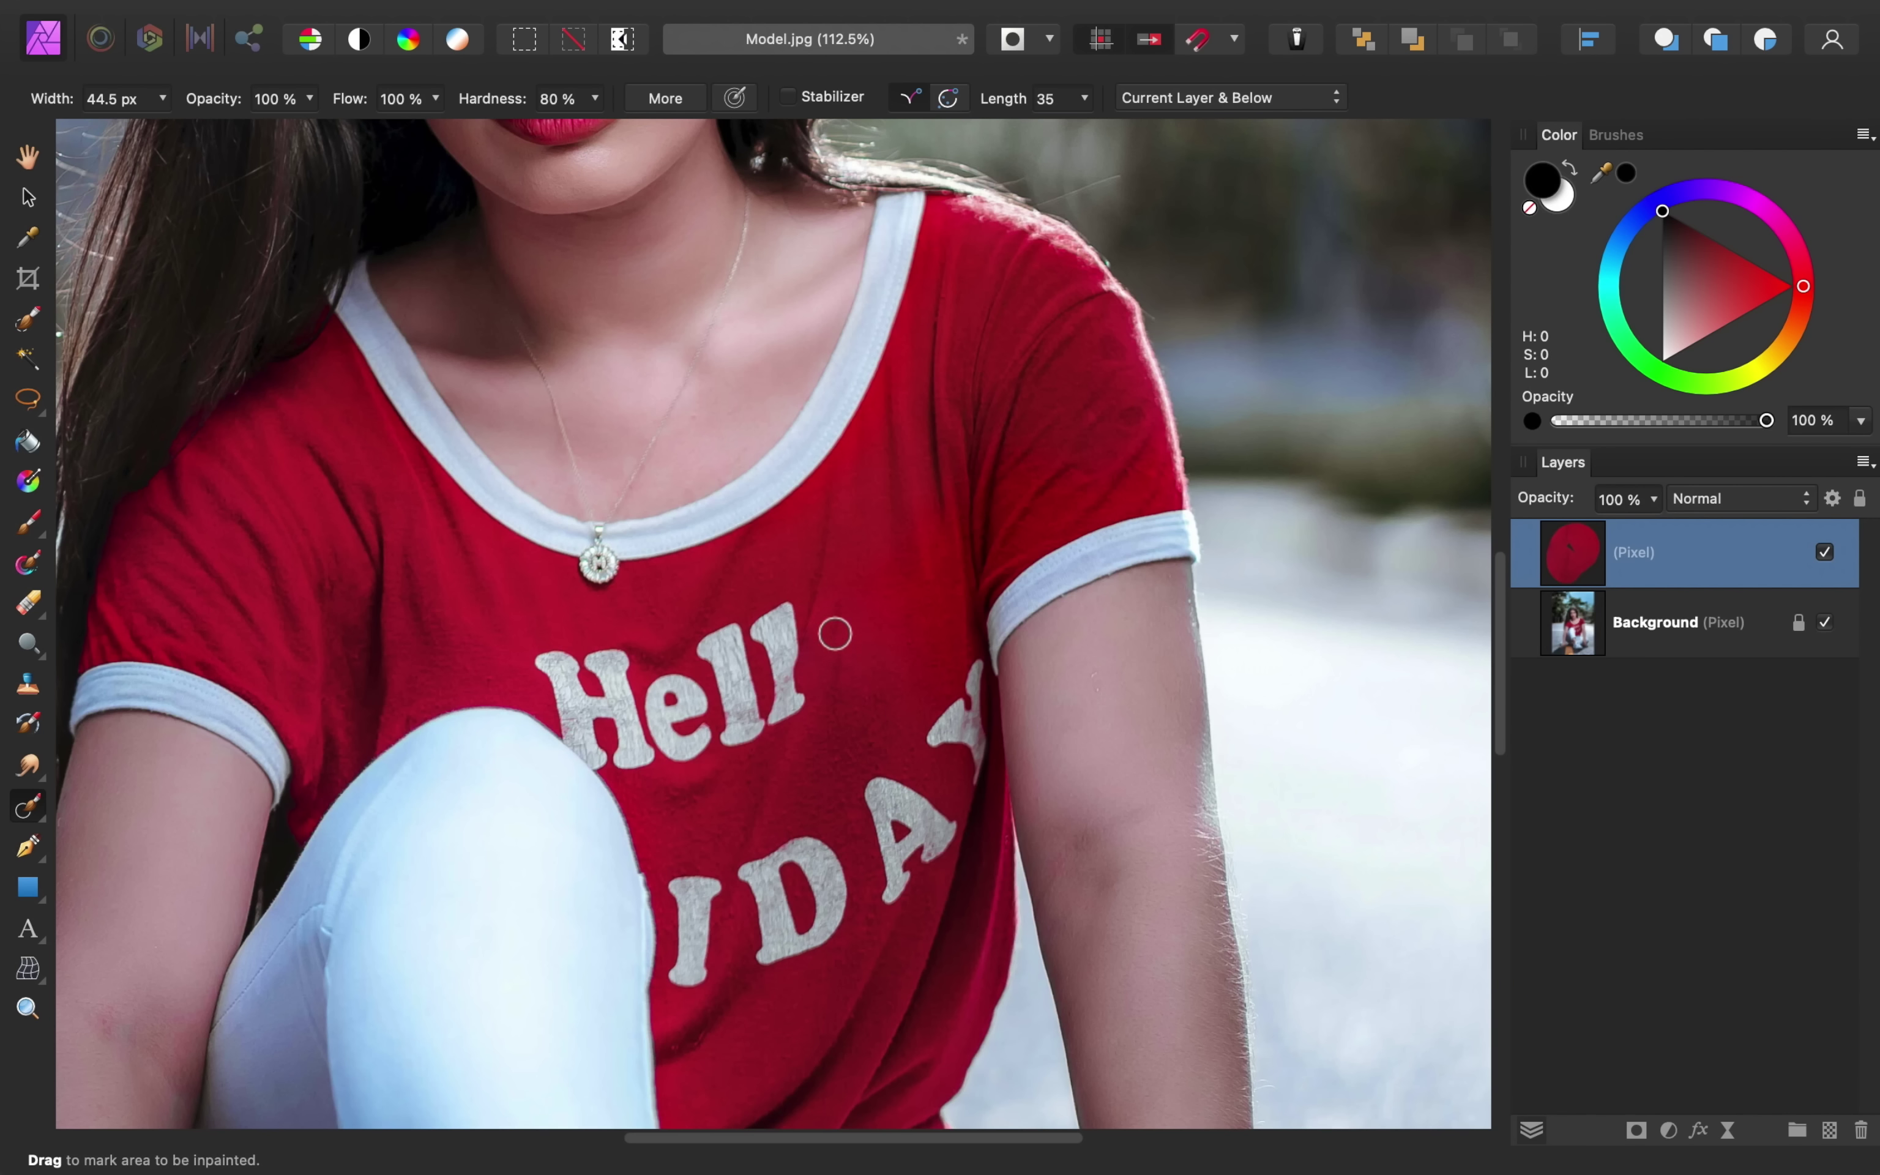
pyautogui.moveTo(834, 697); pyautogui.dragTo(837, 699)
pyautogui.moveTo(808, 693)
pyautogui.mouseDown()
pyautogui.moveTo(726, 740)
pyautogui.moveTo(713, 647)
pyautogui.moveTo(732, 630)
pyautogui.moveTo(775, 708)
pyautogui.moveTo(766, 631)
pyautogui.moveTo(799, 677)
pyautogui.moveTo(773, 675)
pyautogui.moveTo(752, 739)
pyautogui.moveTo(658, 734)
pyautogui.moveTo(700, 698)
pyautogui.moveTo(684, 703)
pyautogui.moveTo(708, 776)
pyautogui.moveTo(618, 756)
pyautogui.moveTo(619, 661)
pyautogui.moveTo(558, 666)
pyautogui.moveTo(583, 737)
pyautogui.moveTo(607, 748)
pyautogui.moveTo(611, 673)
pyautogui.moveTo(668, 766)
pyautogui.mouseUp()
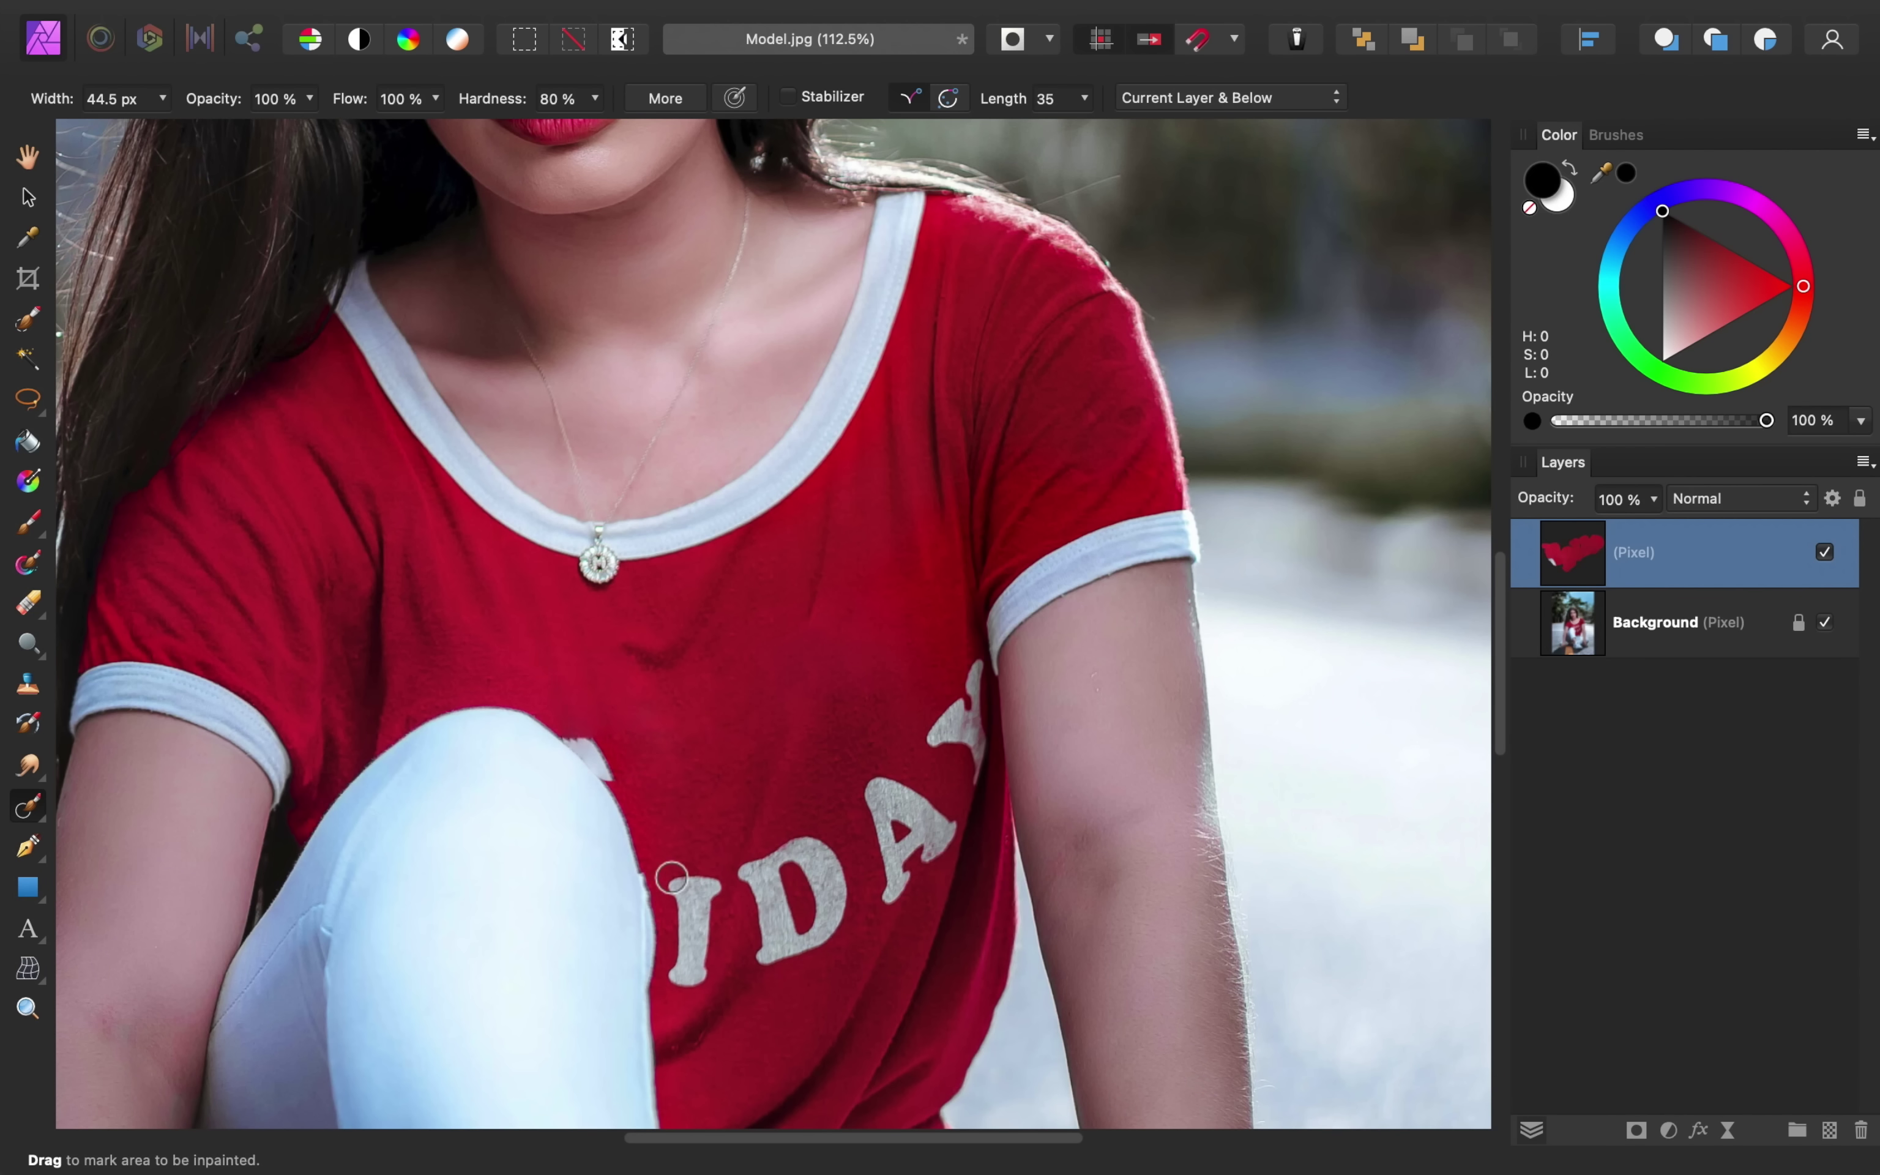
pyautogui.moveTo(673, 878)
pyautogui.mouseDown()
pyautogui.moveTo(671, 971)
pyautogui.moveTo(704, 913)
pyautogui.moveTo(794, 854)
pyautogui.moveTo(840, 895)
pyautogui.moveTo(776, 956)
pyautogui.moveTo(762, 885)
pyautogui.moveTo(804, 934)
pyautogui.moveTo(810, 861)
pyautogui.moveTo(887, 851)
pyautogui.moveTo(924, 818)
pyautogui.mouseUp()
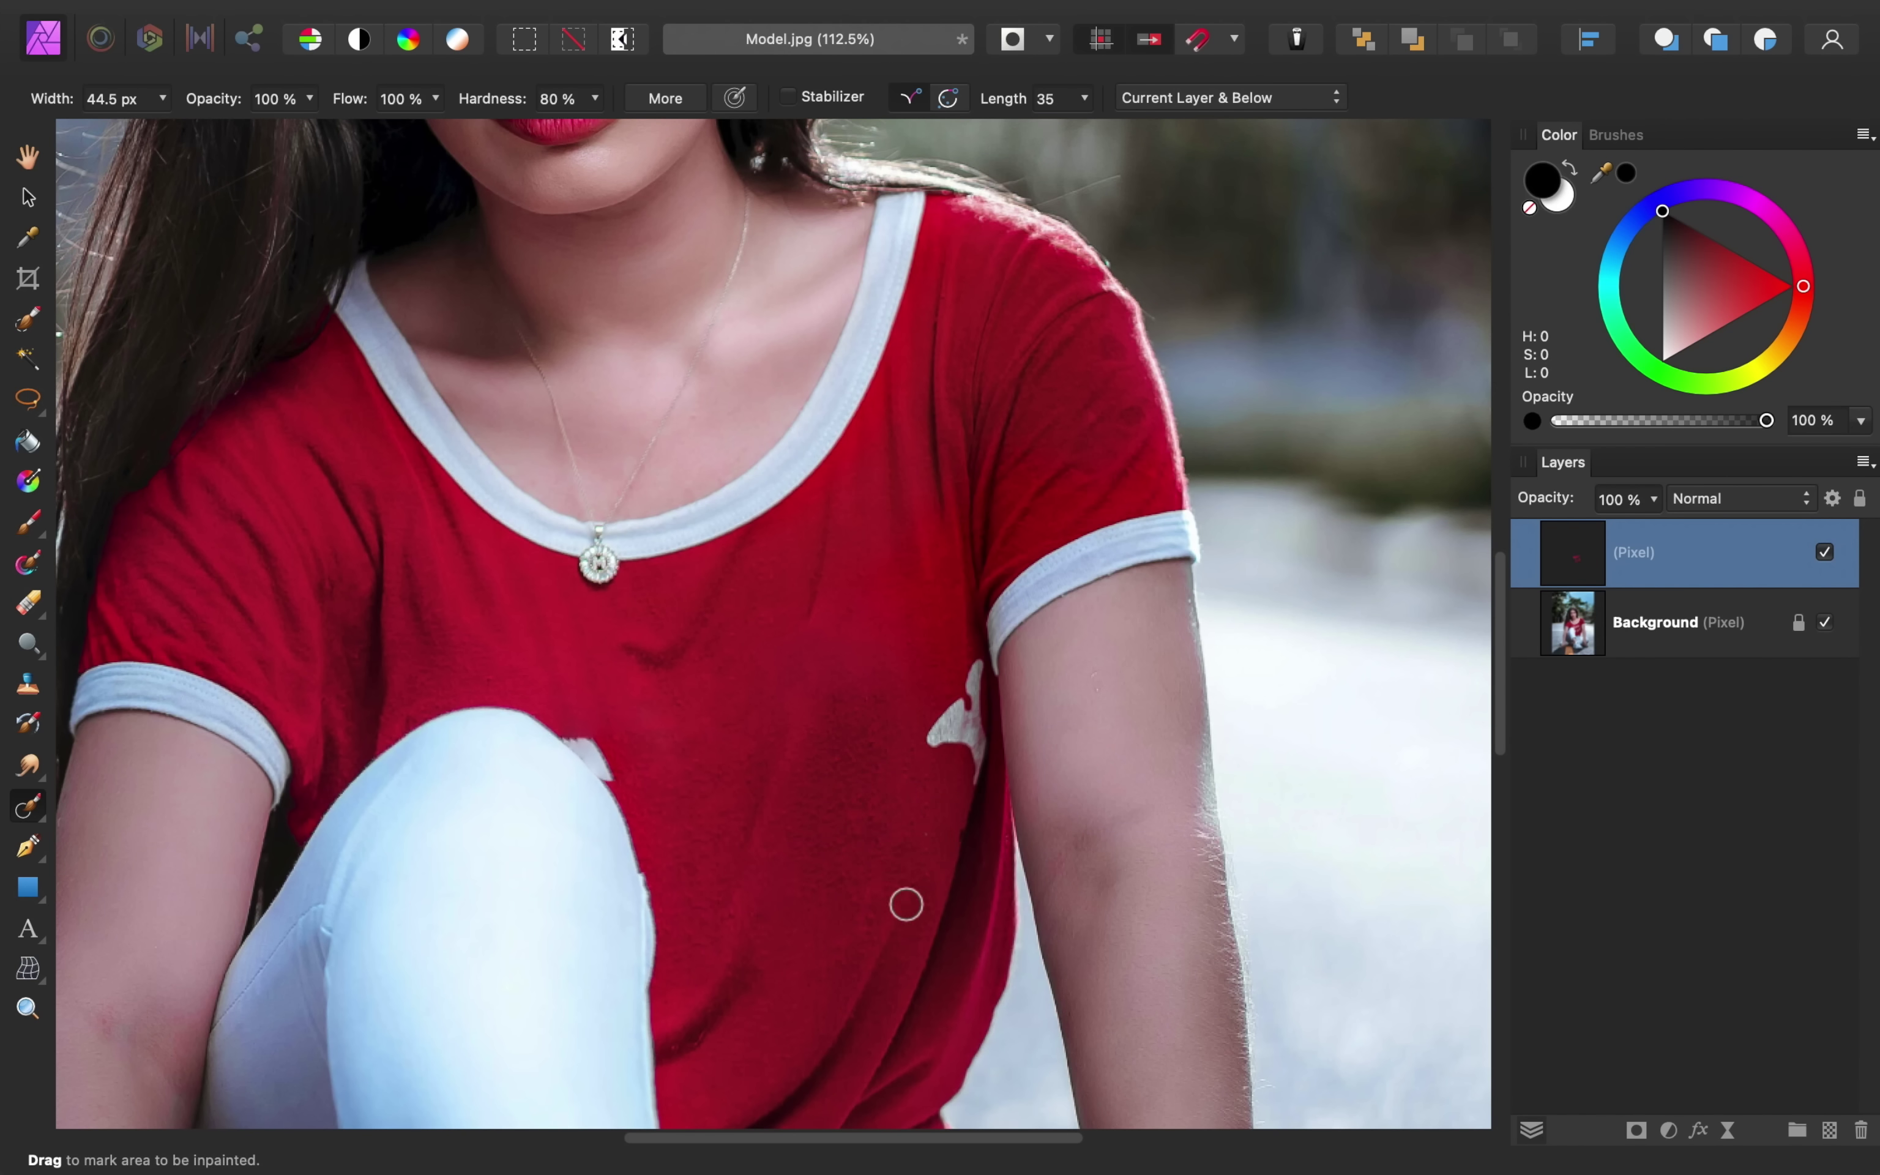
pyautogui.moveTo(946, 742)
pyautogui.mouseDown()
pyautogui.moveTo(961, 680)
pyautogui.moveTo(967, 777)
pyautogui.mouseUp()
pyautogui.click(973, 726)
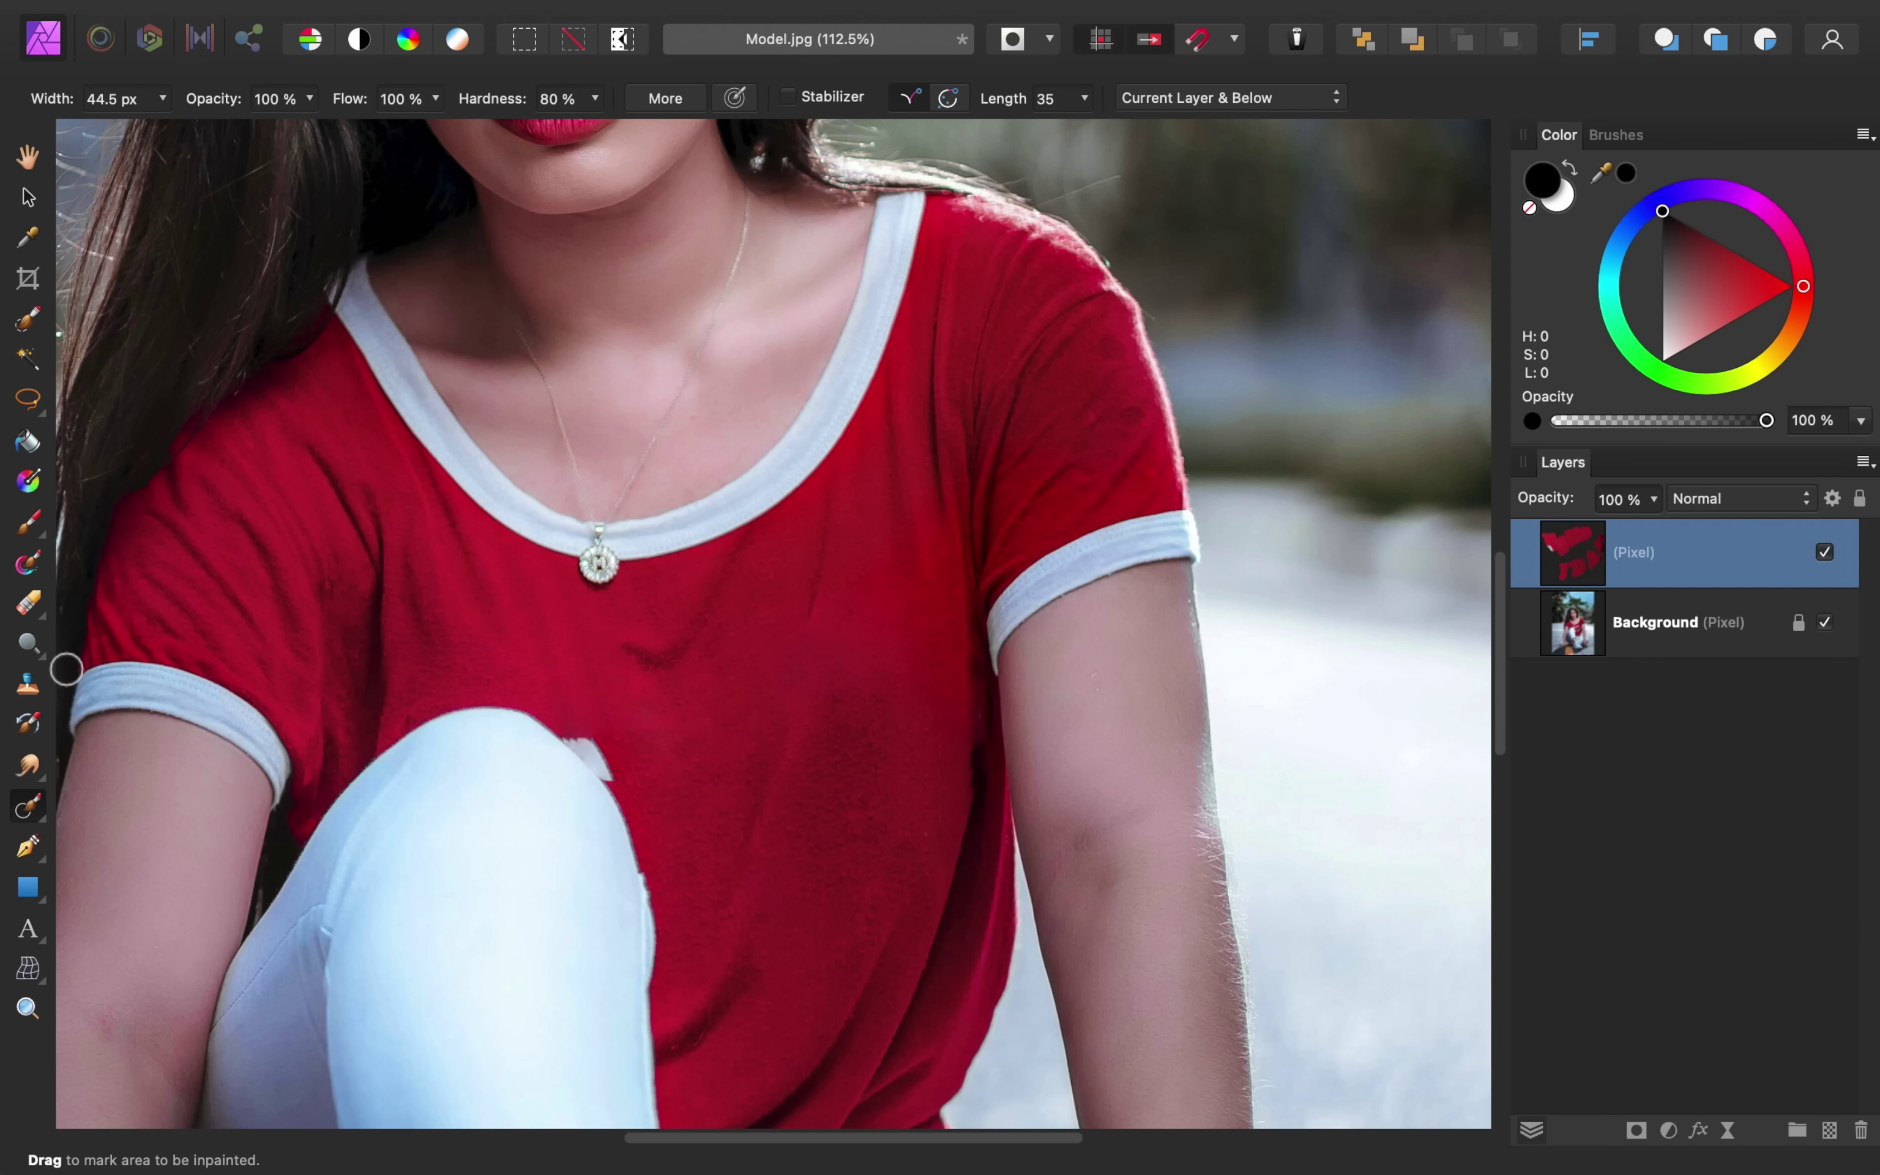
pyautogui.click(29, 690)
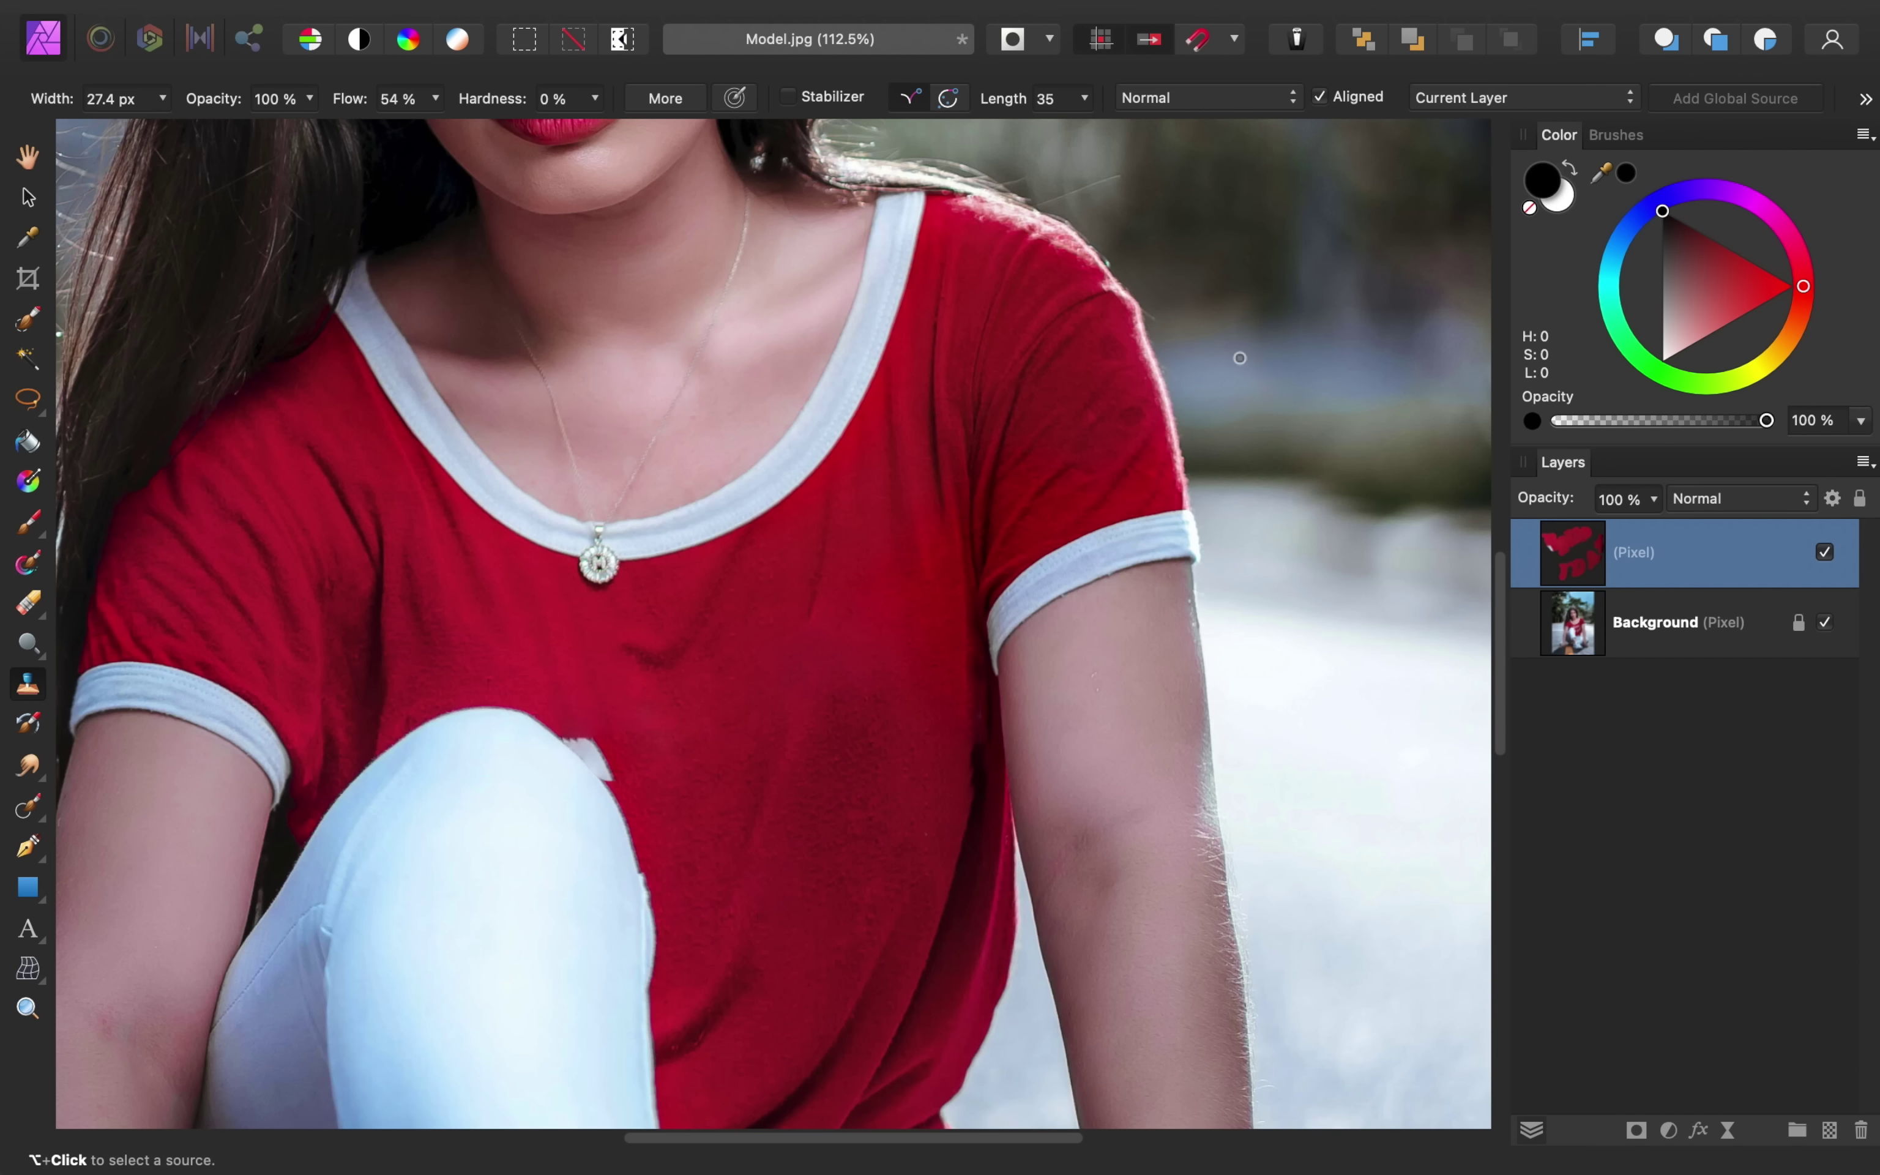
# Set the Clone Brush source to Current Layer & Below
pyautogui.click(1507, 100)
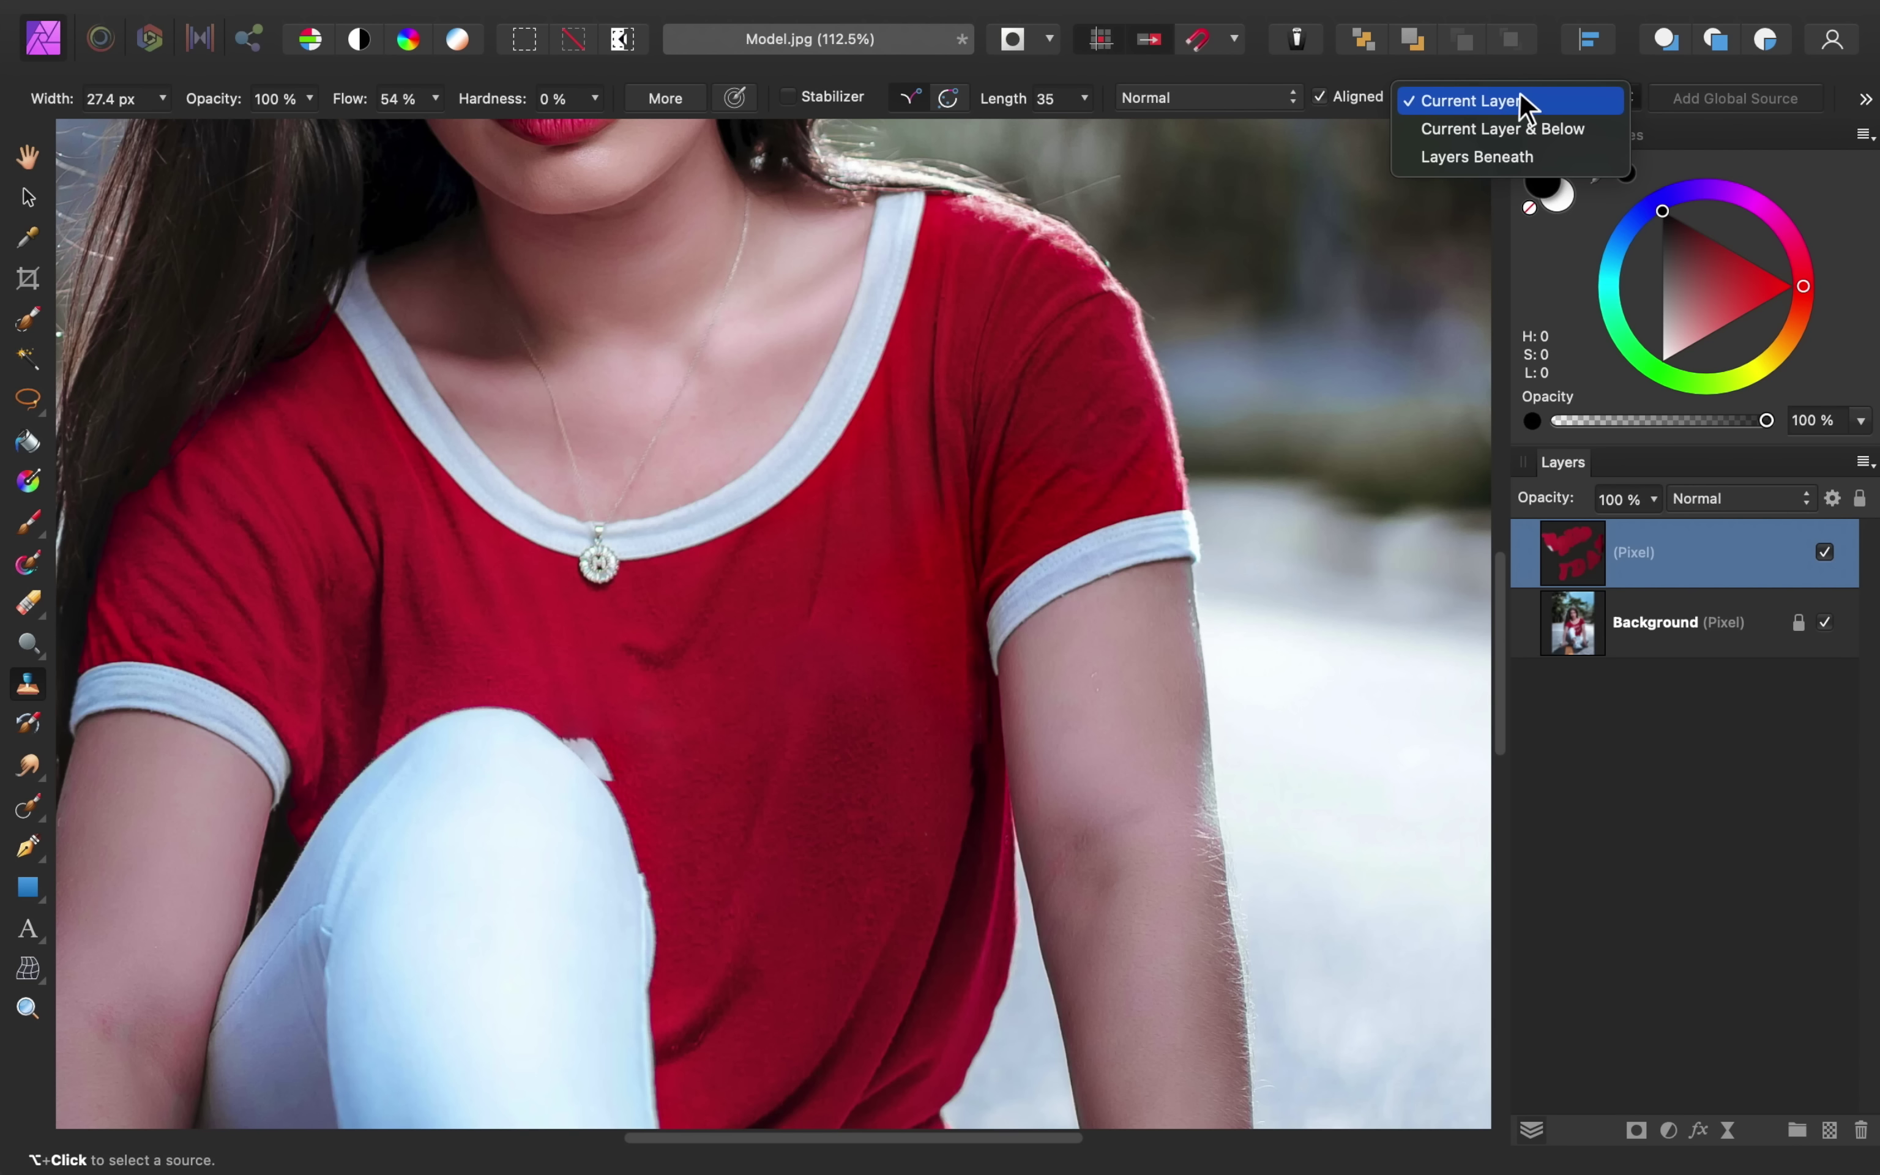
pyautogui.click(1530, 130)
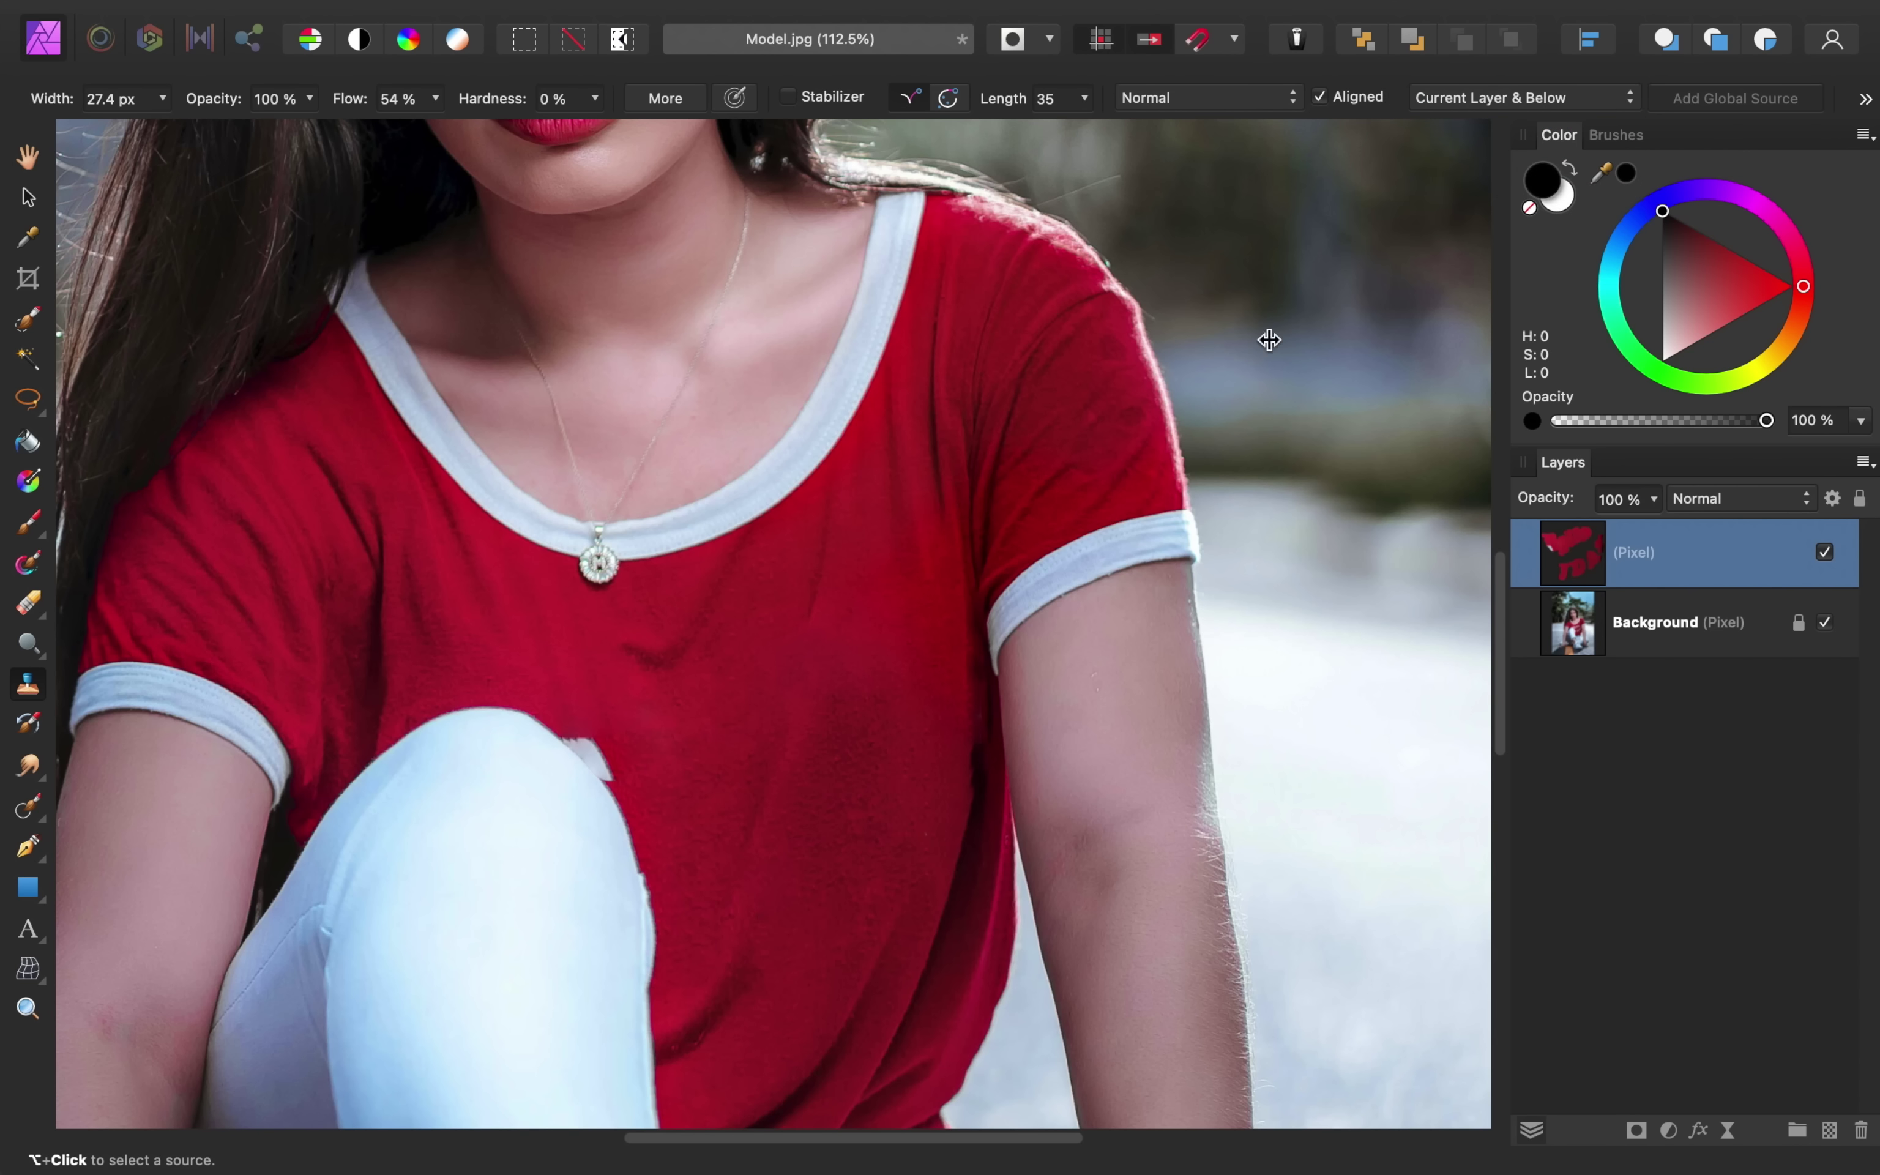
pyautogui.scroll(5, 951, 795)
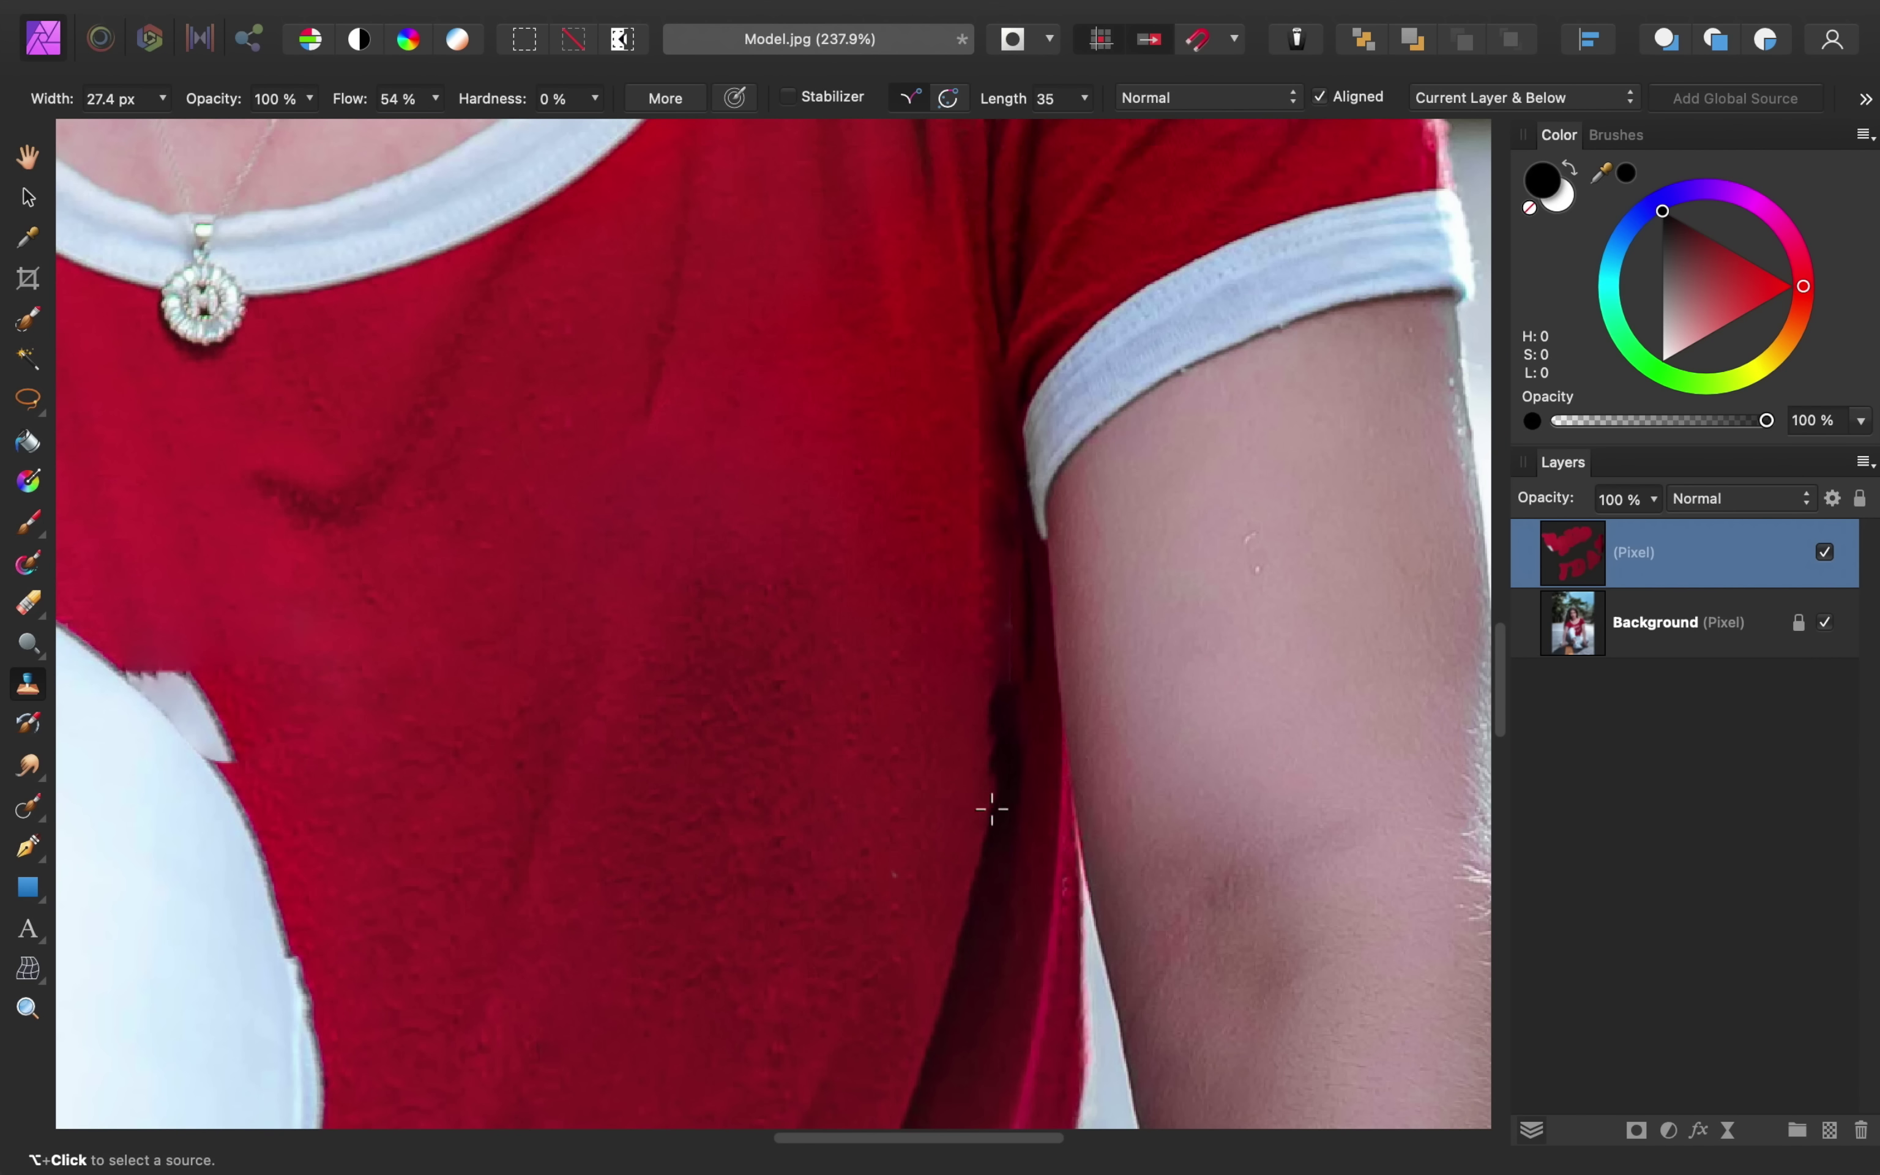
# Clone clean red fabric over the dark fold below the sleeve, adjusting brush size
pyautogui.keyDown('alt'); pyautogui.click(981, 847); pyautogui.keyUp('alt')
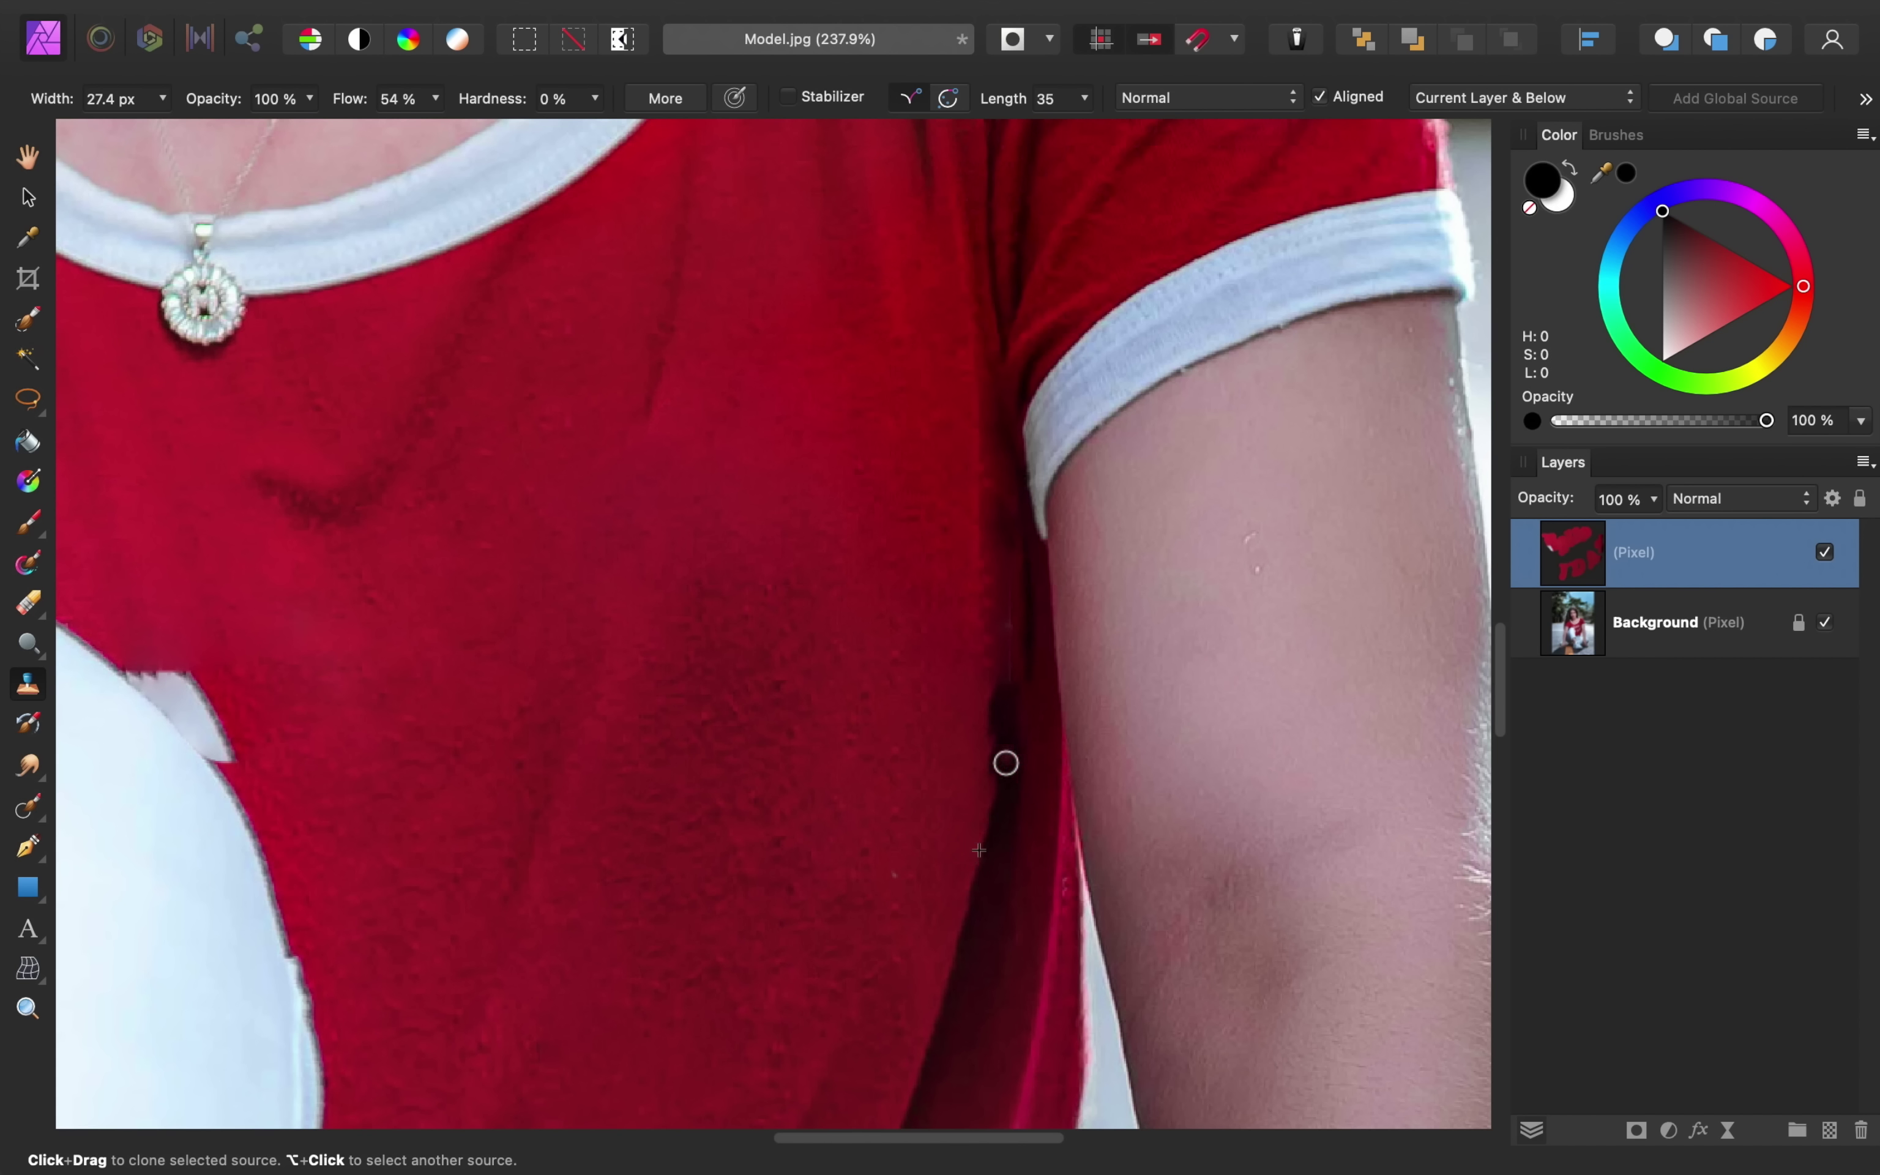
pyautogui.moveTo(997, 779)
pyautogui.mouseDown()
pyautogui.moveTo(998, 727)
pyautogui.moveTo(987, 764)
pyautogui.mouseUp()
pyautogui.click(1003, 715)
pyautogui.moveTo(1003, 715)
pyautogui.mouseDown()
pyautogui.moveTo(1001, 680)
pyautogui.moveTo(987, 727)
pyautogui.mouseUp()
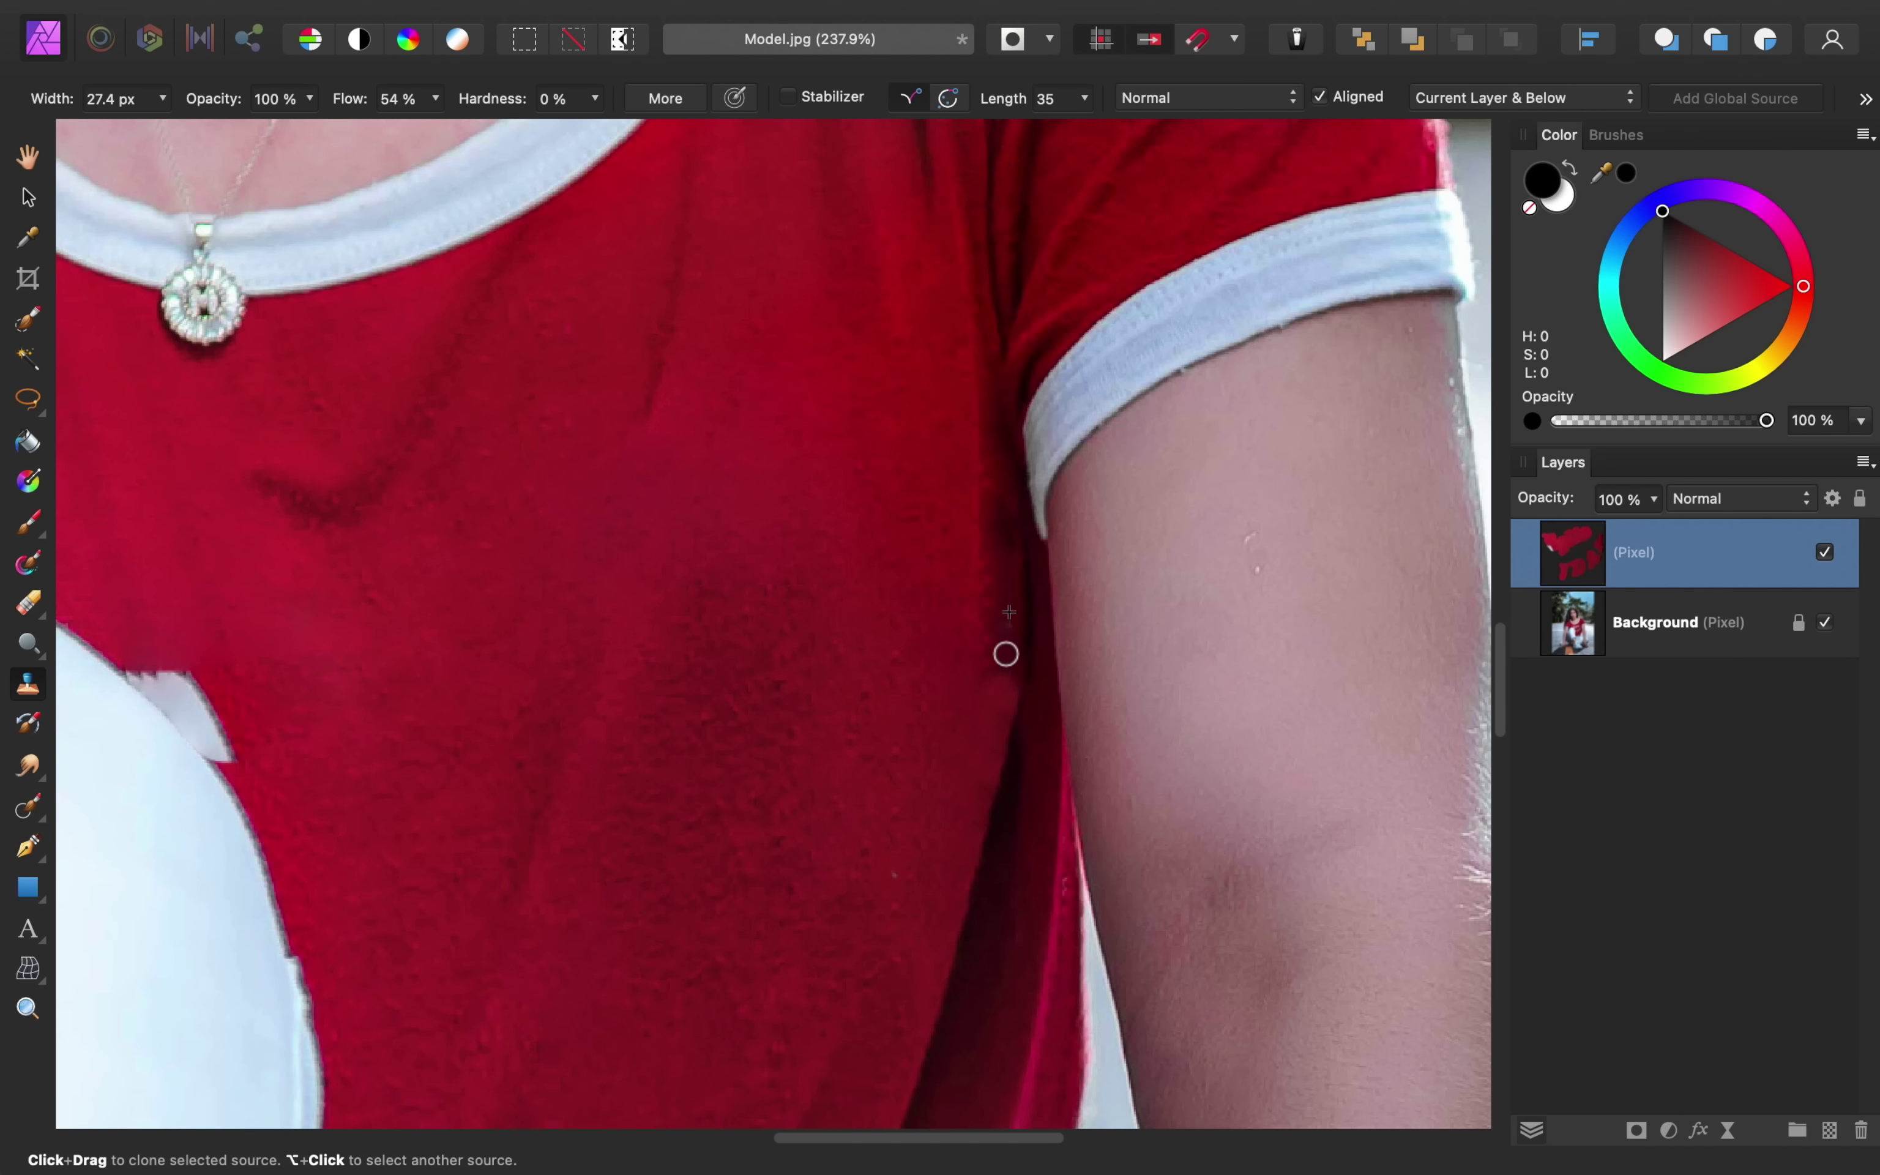
pyautogui.press(']')
pyautogui.press(']')
pyautogui.press(']')
pyautogui.press(']')
pyautogui.press(']')
pyautogui.press(']')
pyautogui.press('[')
pyautogui.press('[')
pyautogui.press('[')
pyautogui.press('[')
pyautogui.press('[')
pyautogui.press('[')
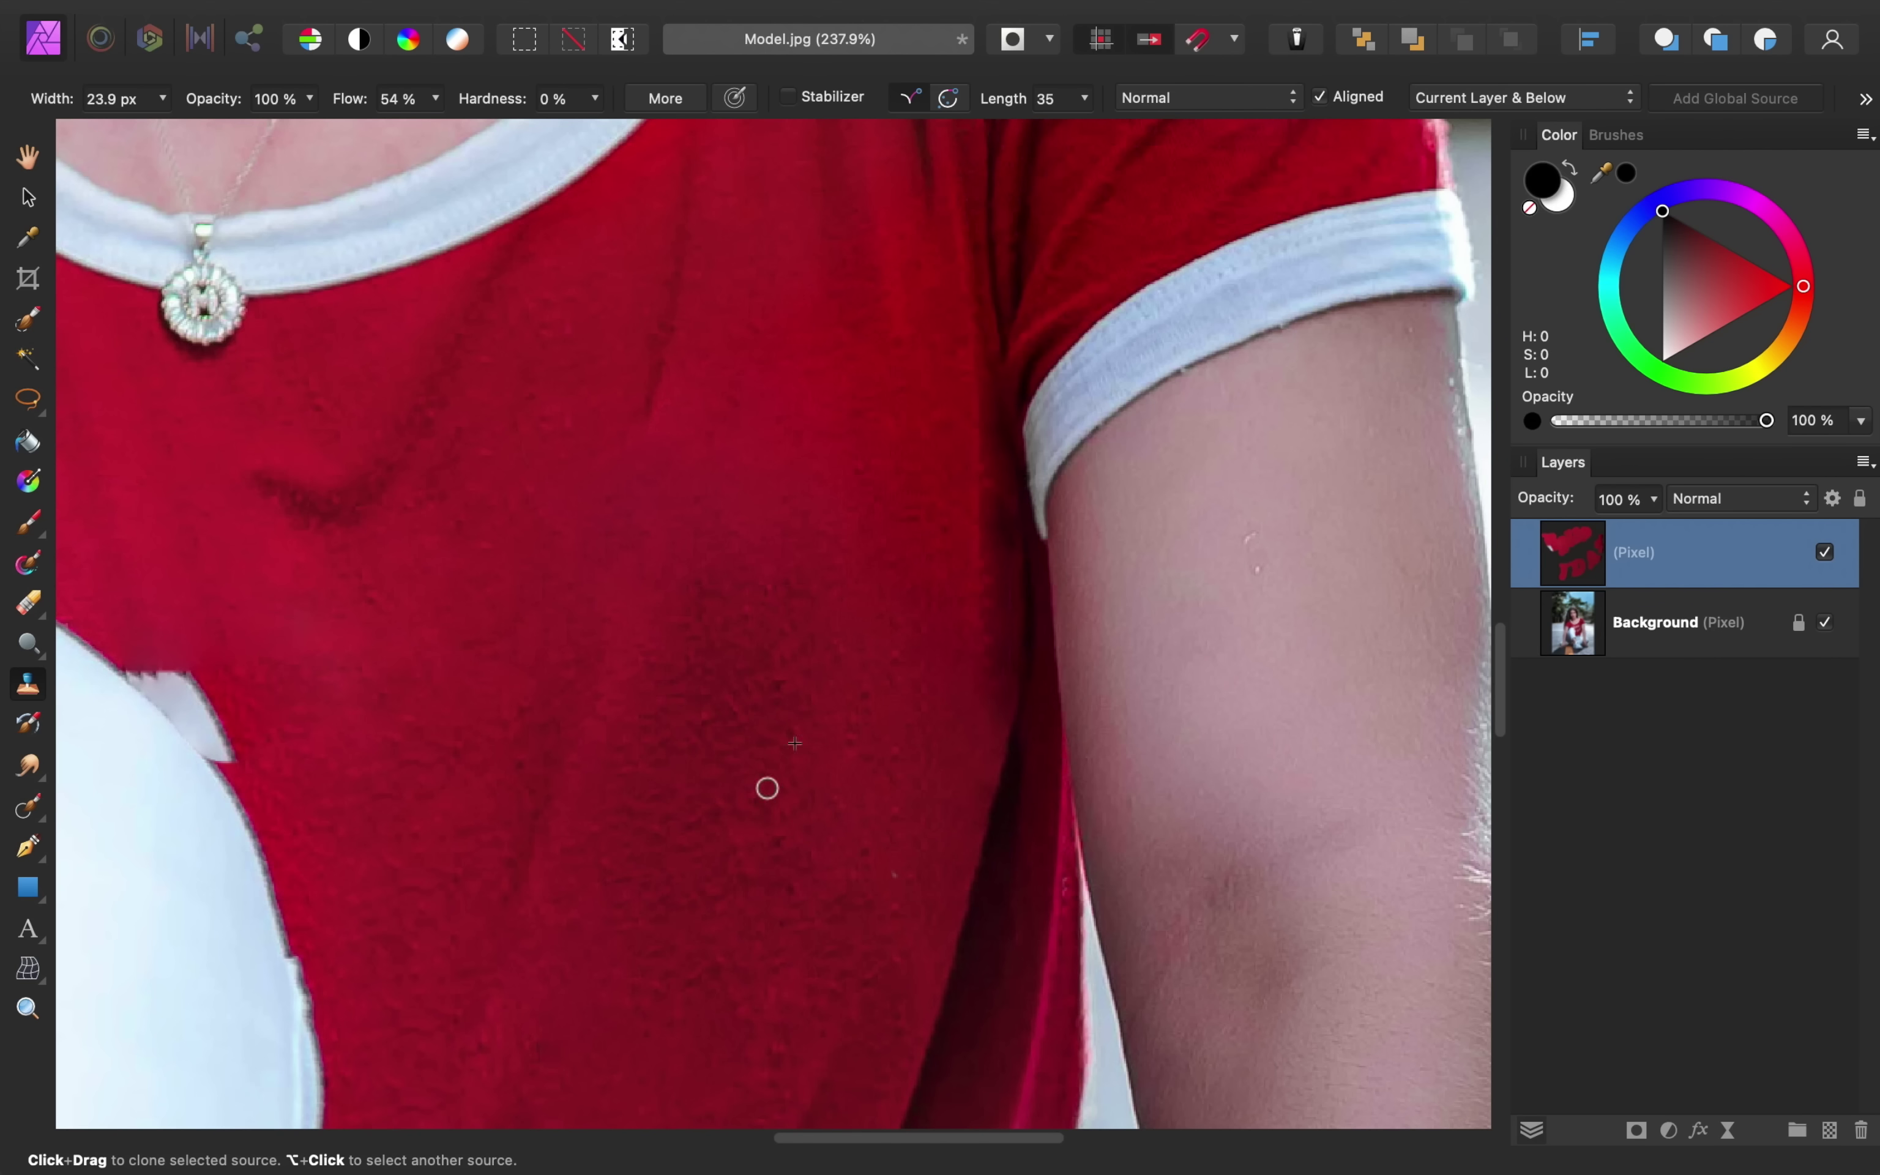
# Clone red fabric over the white sliver on the shirt edge beside the knee
pyautogui.hscroll(-10, 730, 738)
pyautogui.scroll(-4, 730, 738)
pyautogui.hscroll(-3, 756, 711)
pyautogui.scroll(-3, 756, 711)
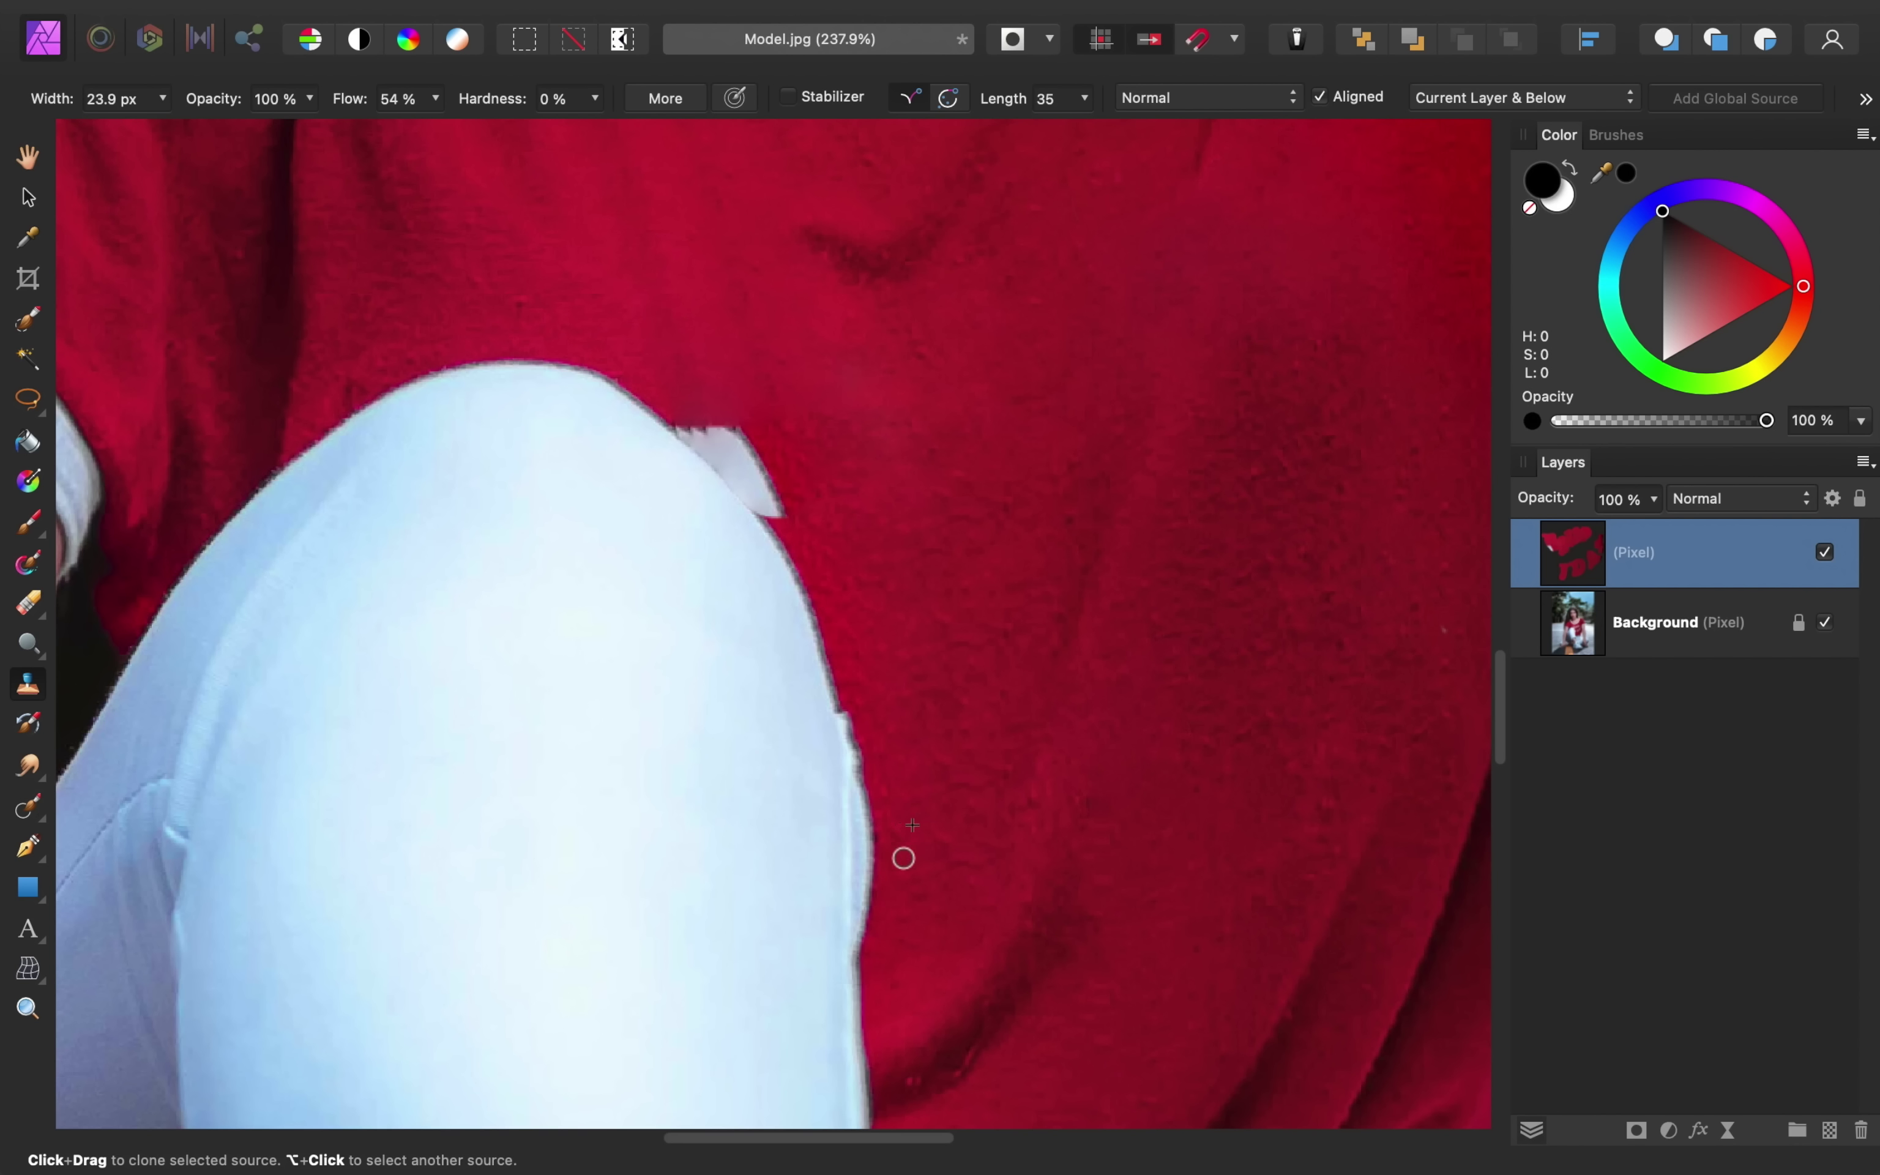
pyautogui.moveTo(871, 844)
pyautogui.mouseDown()
pyautogui.moveTo(843, 698)
pyautogui.moveTo(863, 955)
pyautogui.moveTo(873, 864)
pyautogui.moveTo(864, 764)
pyautogui.moveTo(865, 986)
pyautogui.moveTo(869, 913)
pyautogui.mouseUp()
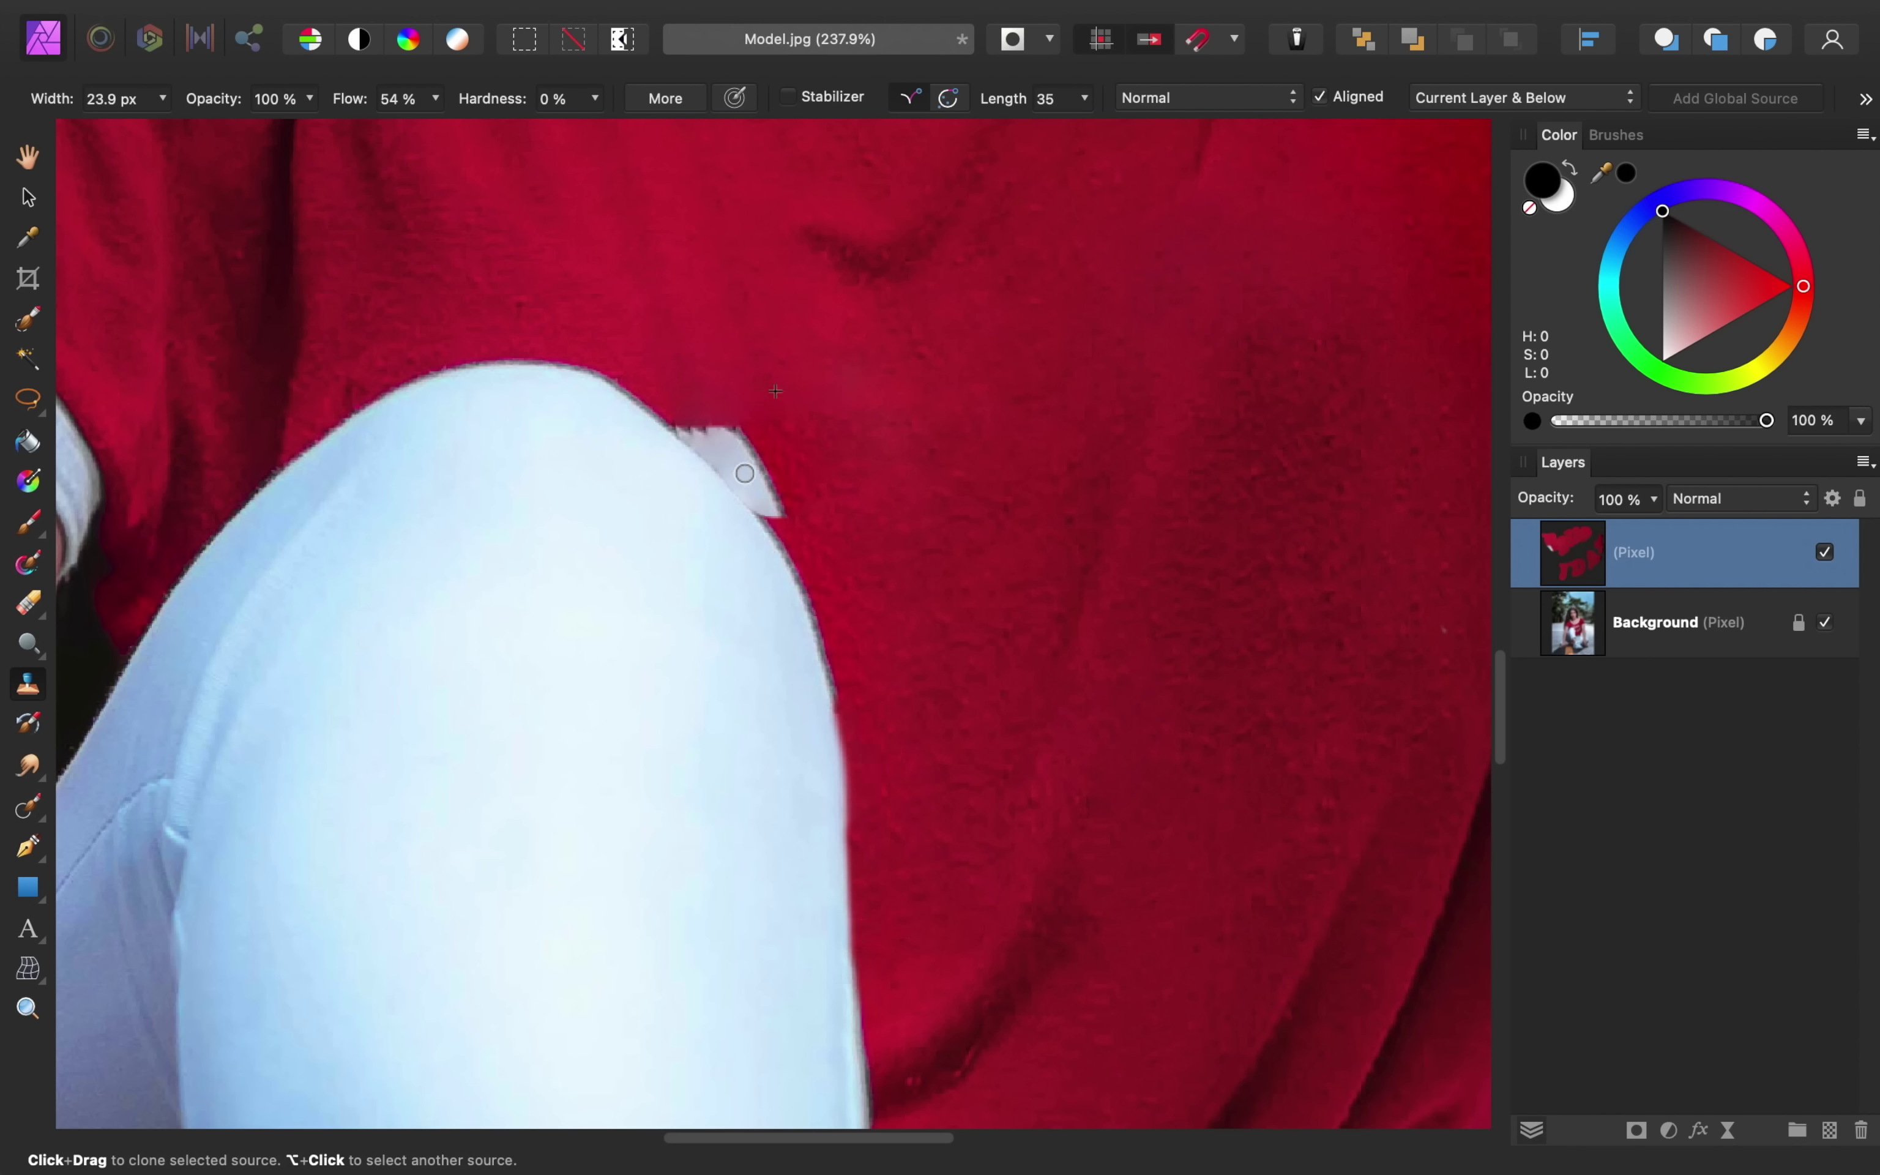
pyautogui.moveTo(749, 445)
pyautogui.mouseDown()
pyautogui.moveTo(678, 419)
pyautogui.moveTo(749, 496)
pyautogui.moveTo(767, 488)
pyautogui.moveTo(738, 449)
pyautogui.moveTo(758, 459)
pyautogui.moveTo(779, 498)
pyautogui.mouseUp()
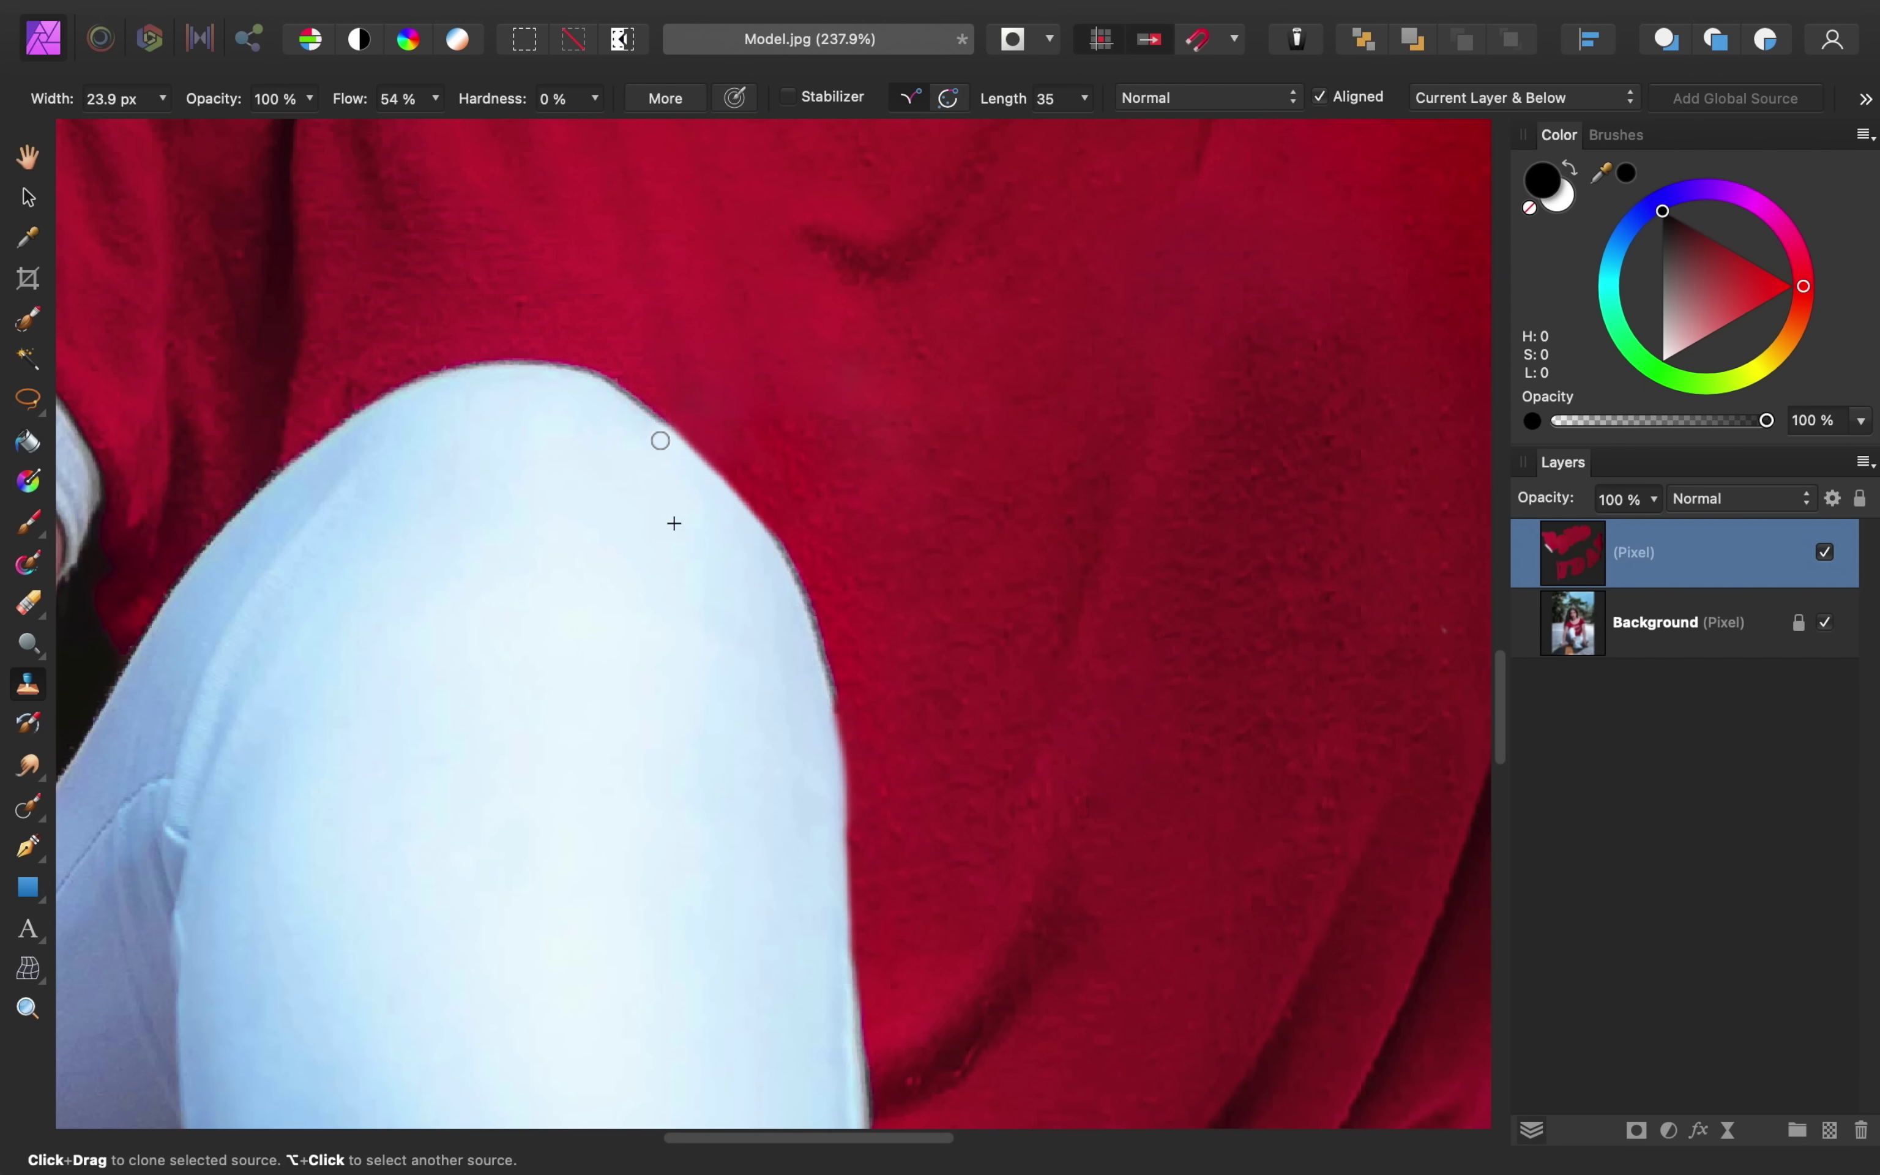
# Toggle the retouch layer off and on to compare against the original print
pyautogui.scroll(-3, 1188, 712)
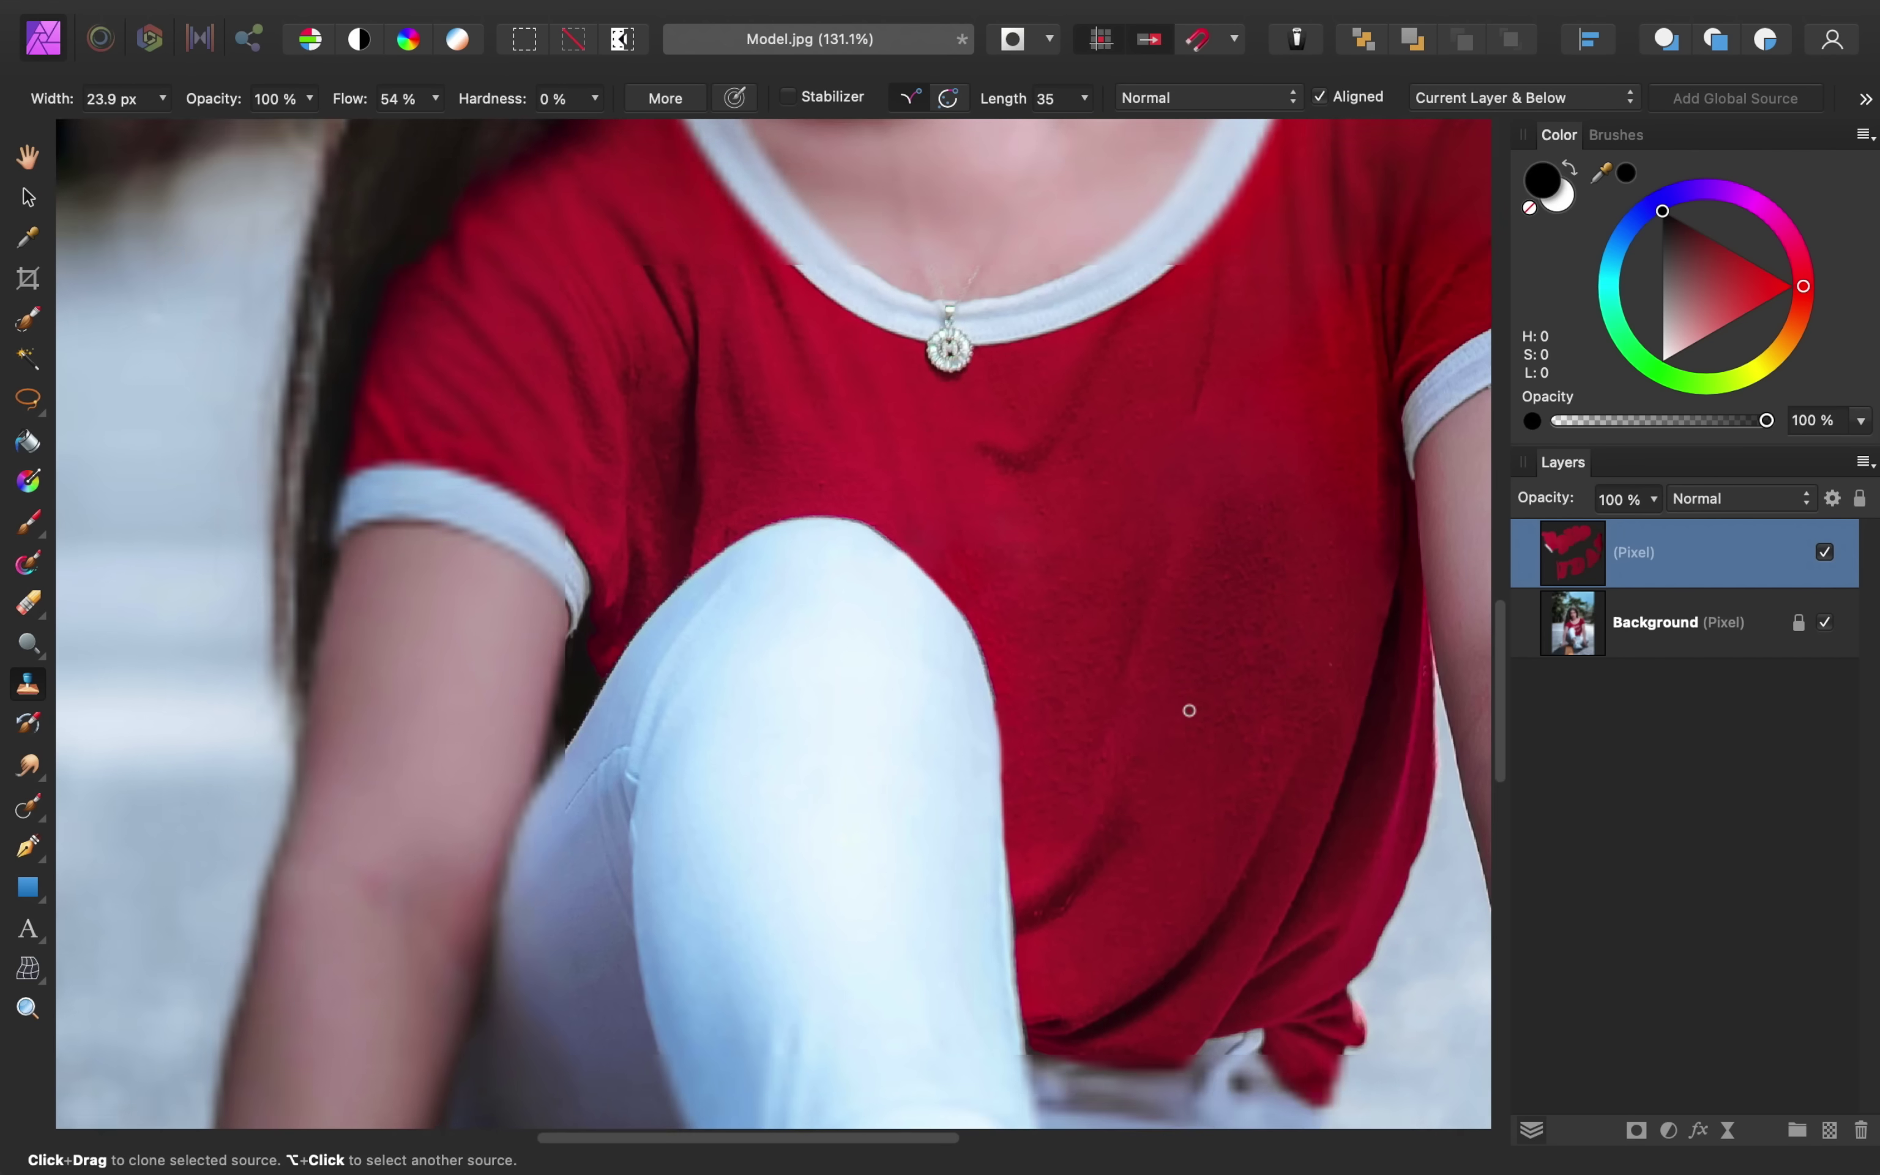
pyautogui.scroll(2, 1188, 712)
pyautogui.hscroll(1, 1188, 712)
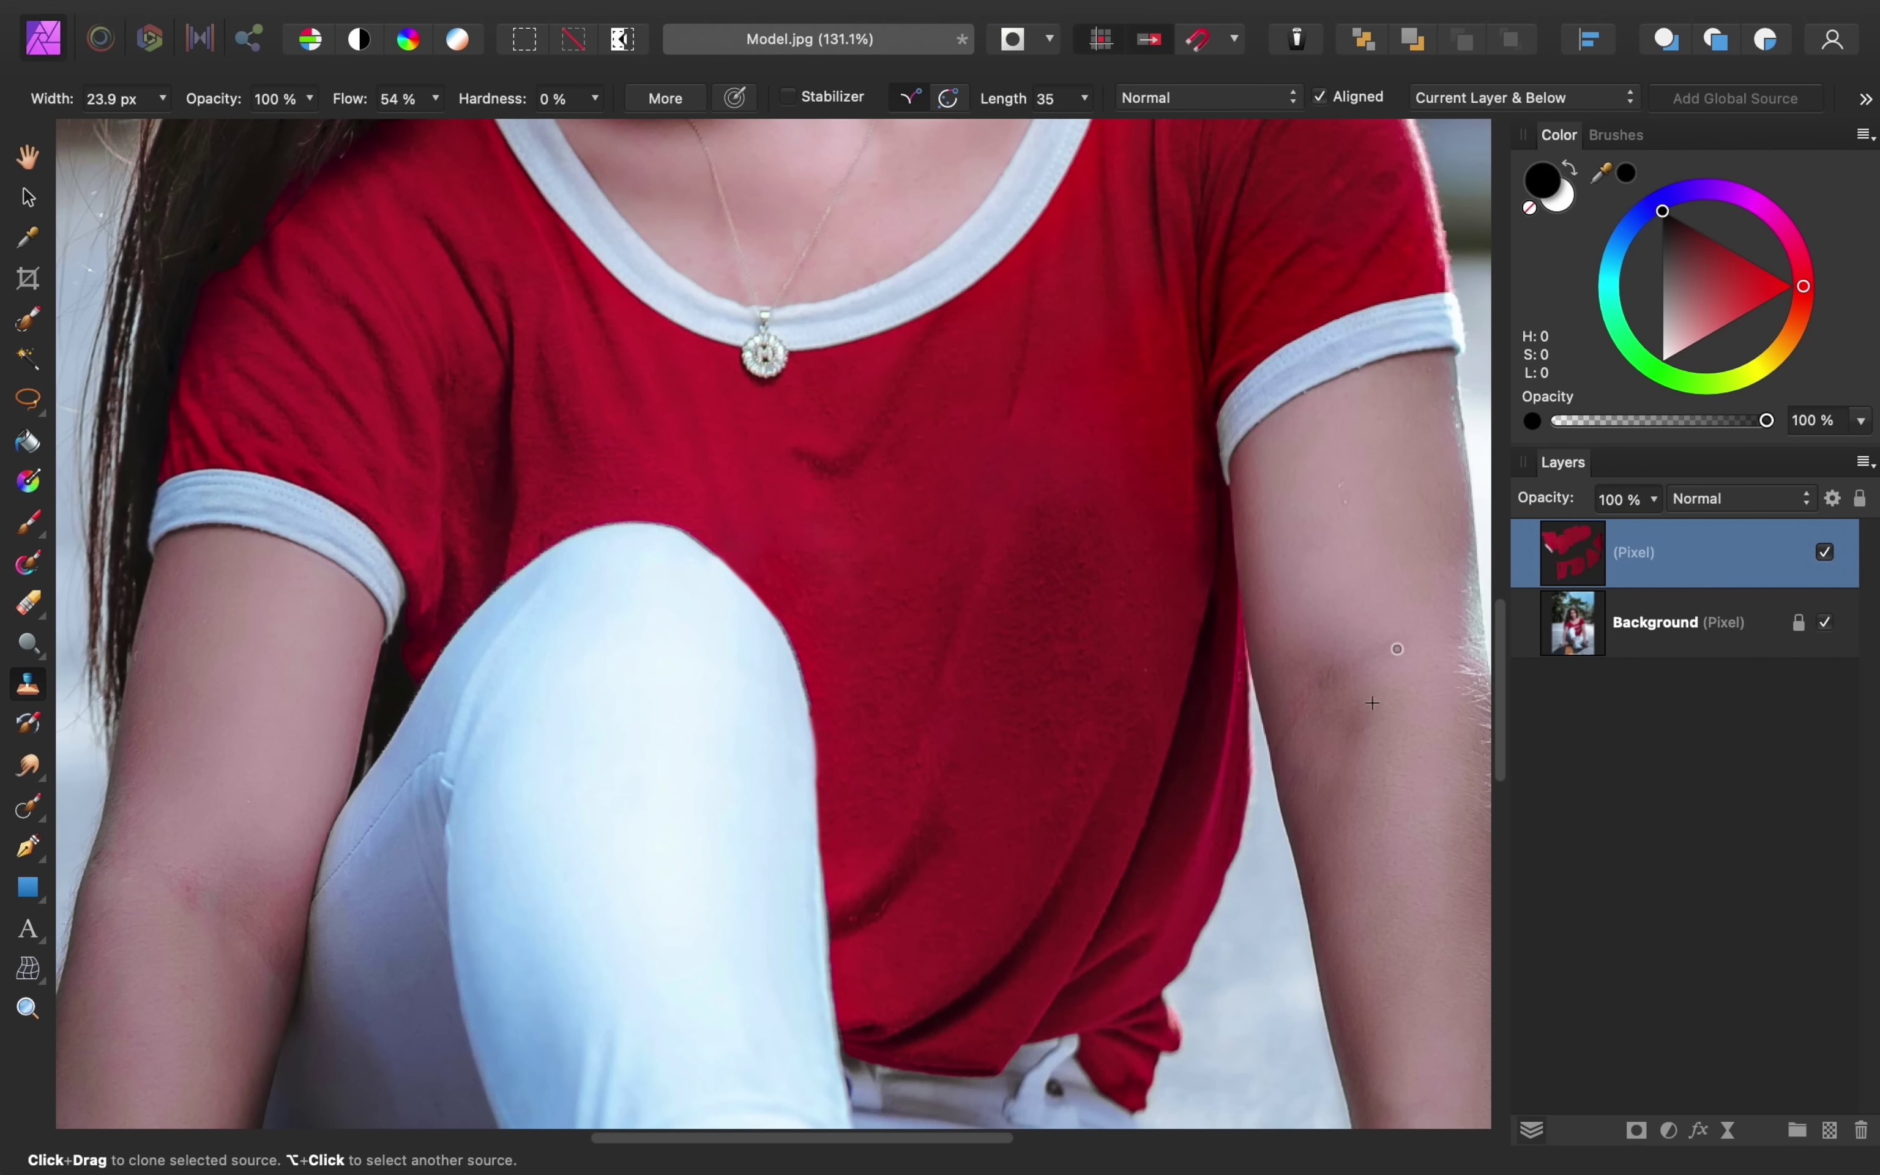
pyautogui.click(1825, 552)
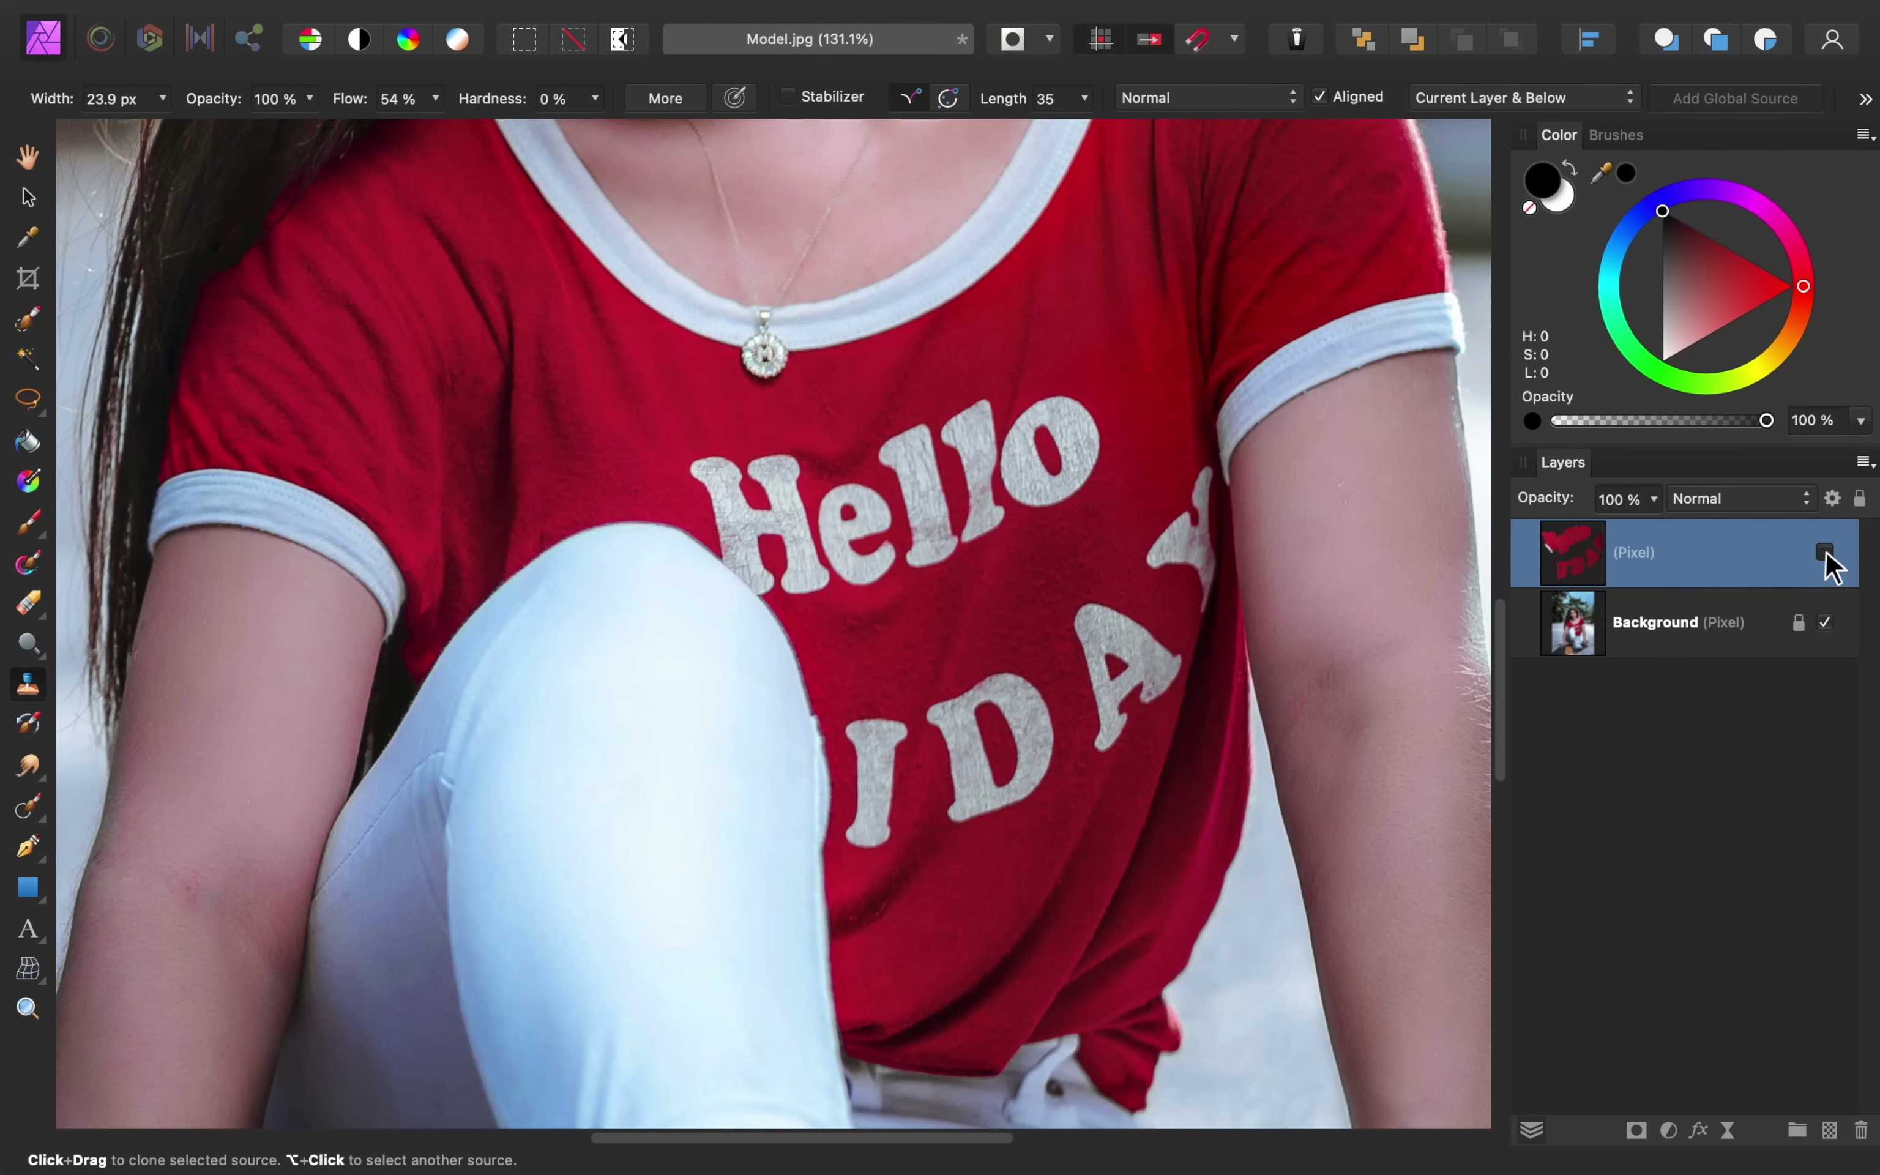
pyautogui.click(1825, 553)
pyautogui.click(1825, 553)
pyautogui.click(1825, 553)
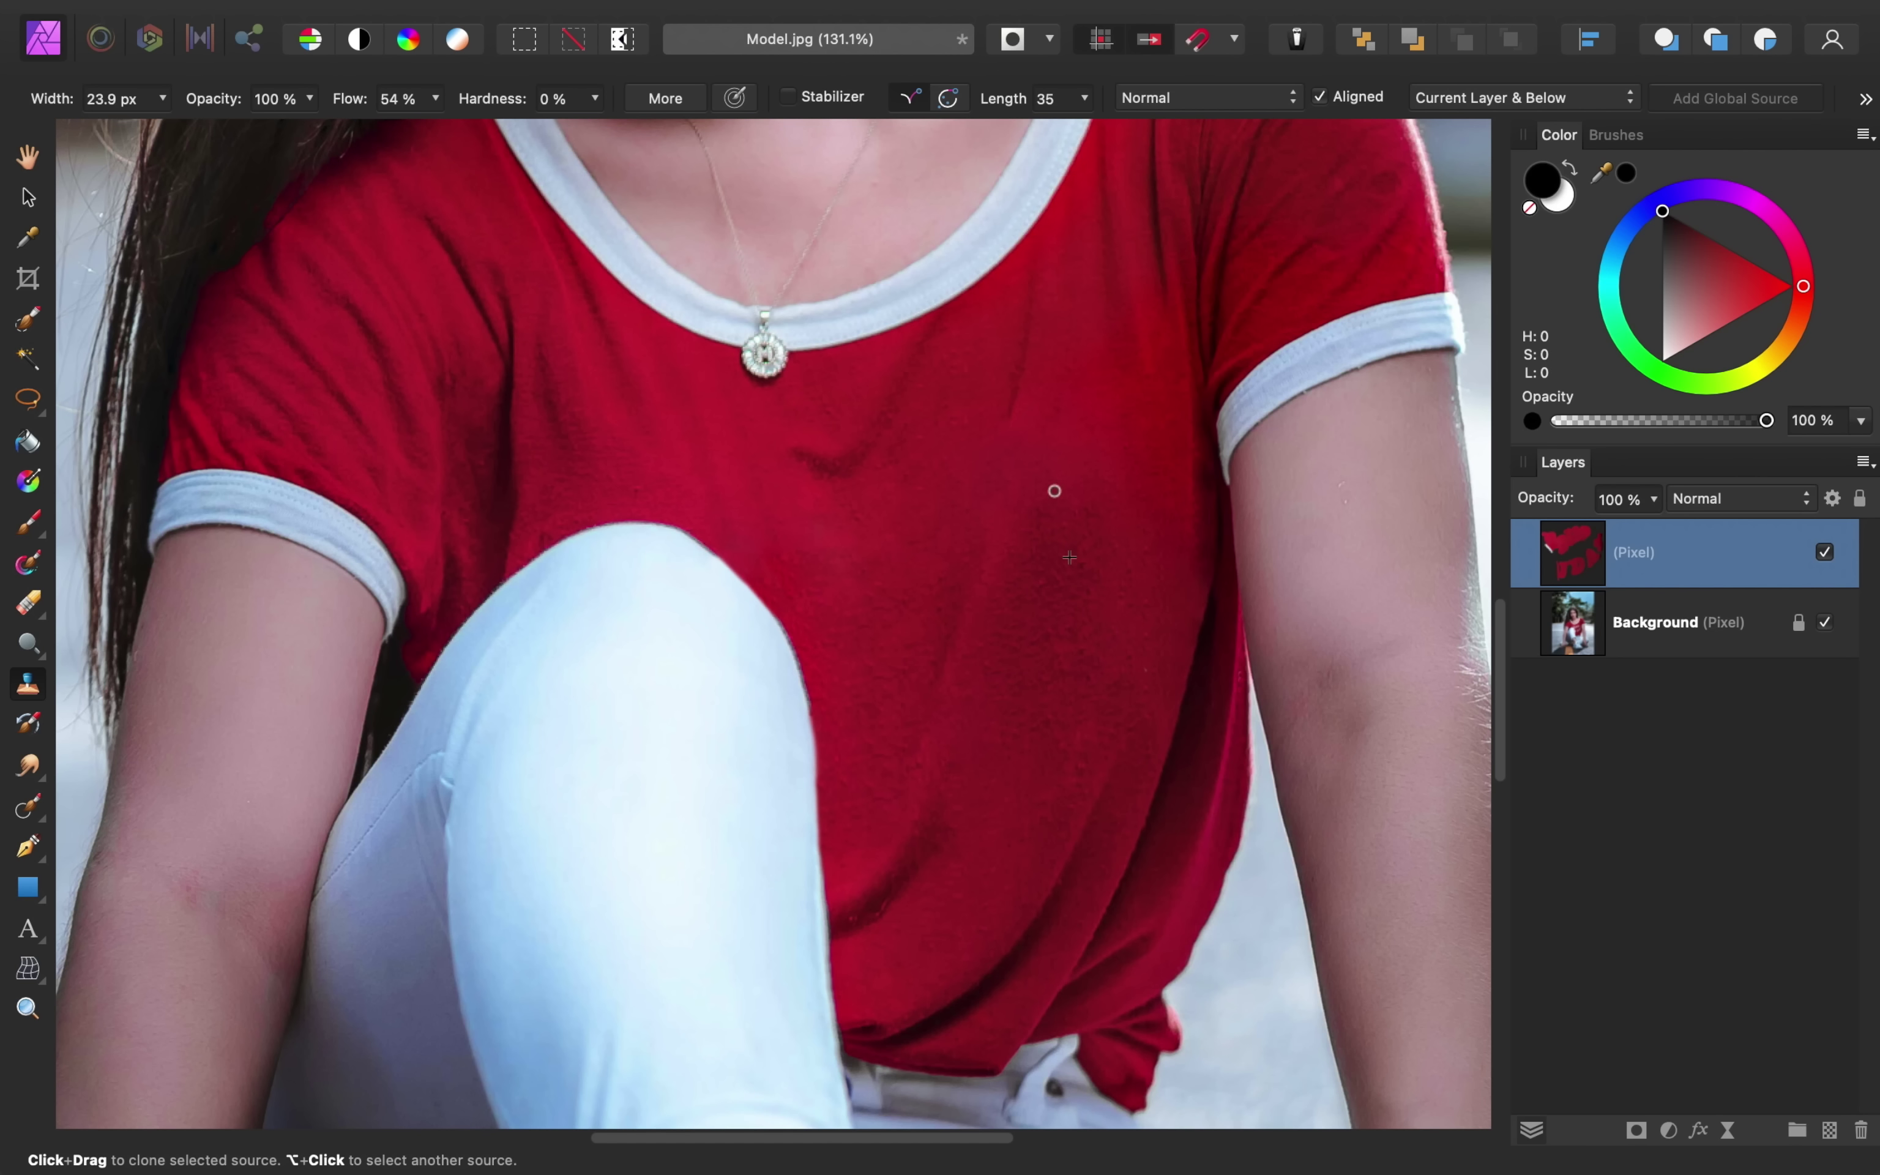
# Enlarge the clone brush to about 97 px and smooth uneven shirt patches, undoing bad strokes
pyautogui.press(']')
pyautogui.press(']')
pyautogui.press(']')
pyautogui.press(']')
pyautogui.press(']')
pyautogui.press(']')
pyautogui.press(']')
pyautogui.press(']')
pyautogui.press(']')
pyautogui.press(']')
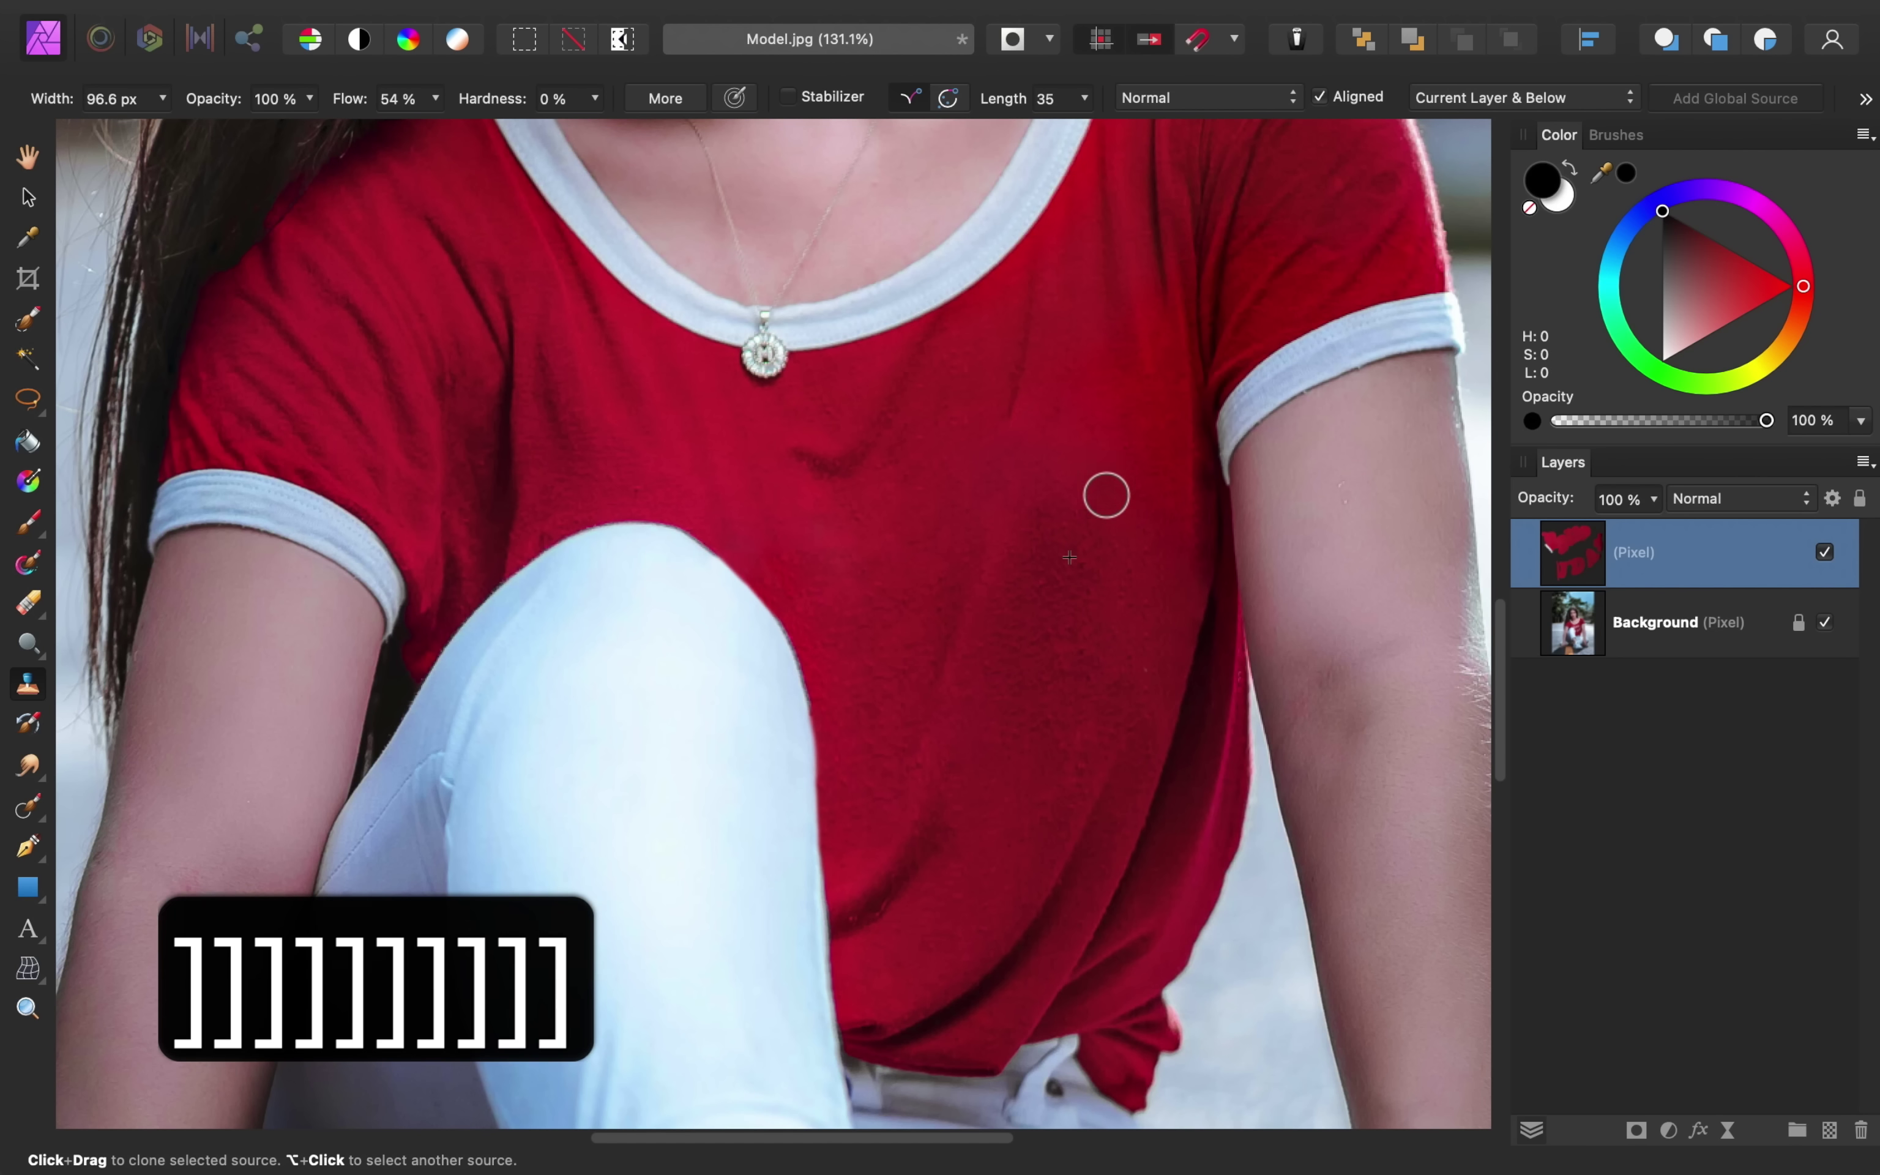
pyautogui.moveTo(1106, 495)
pyautogui.mouseDown()
pyautogui.moveTo(1082, 492)
pyautogui.moveTo(1087, 528)
pyautogui.mouseUp()
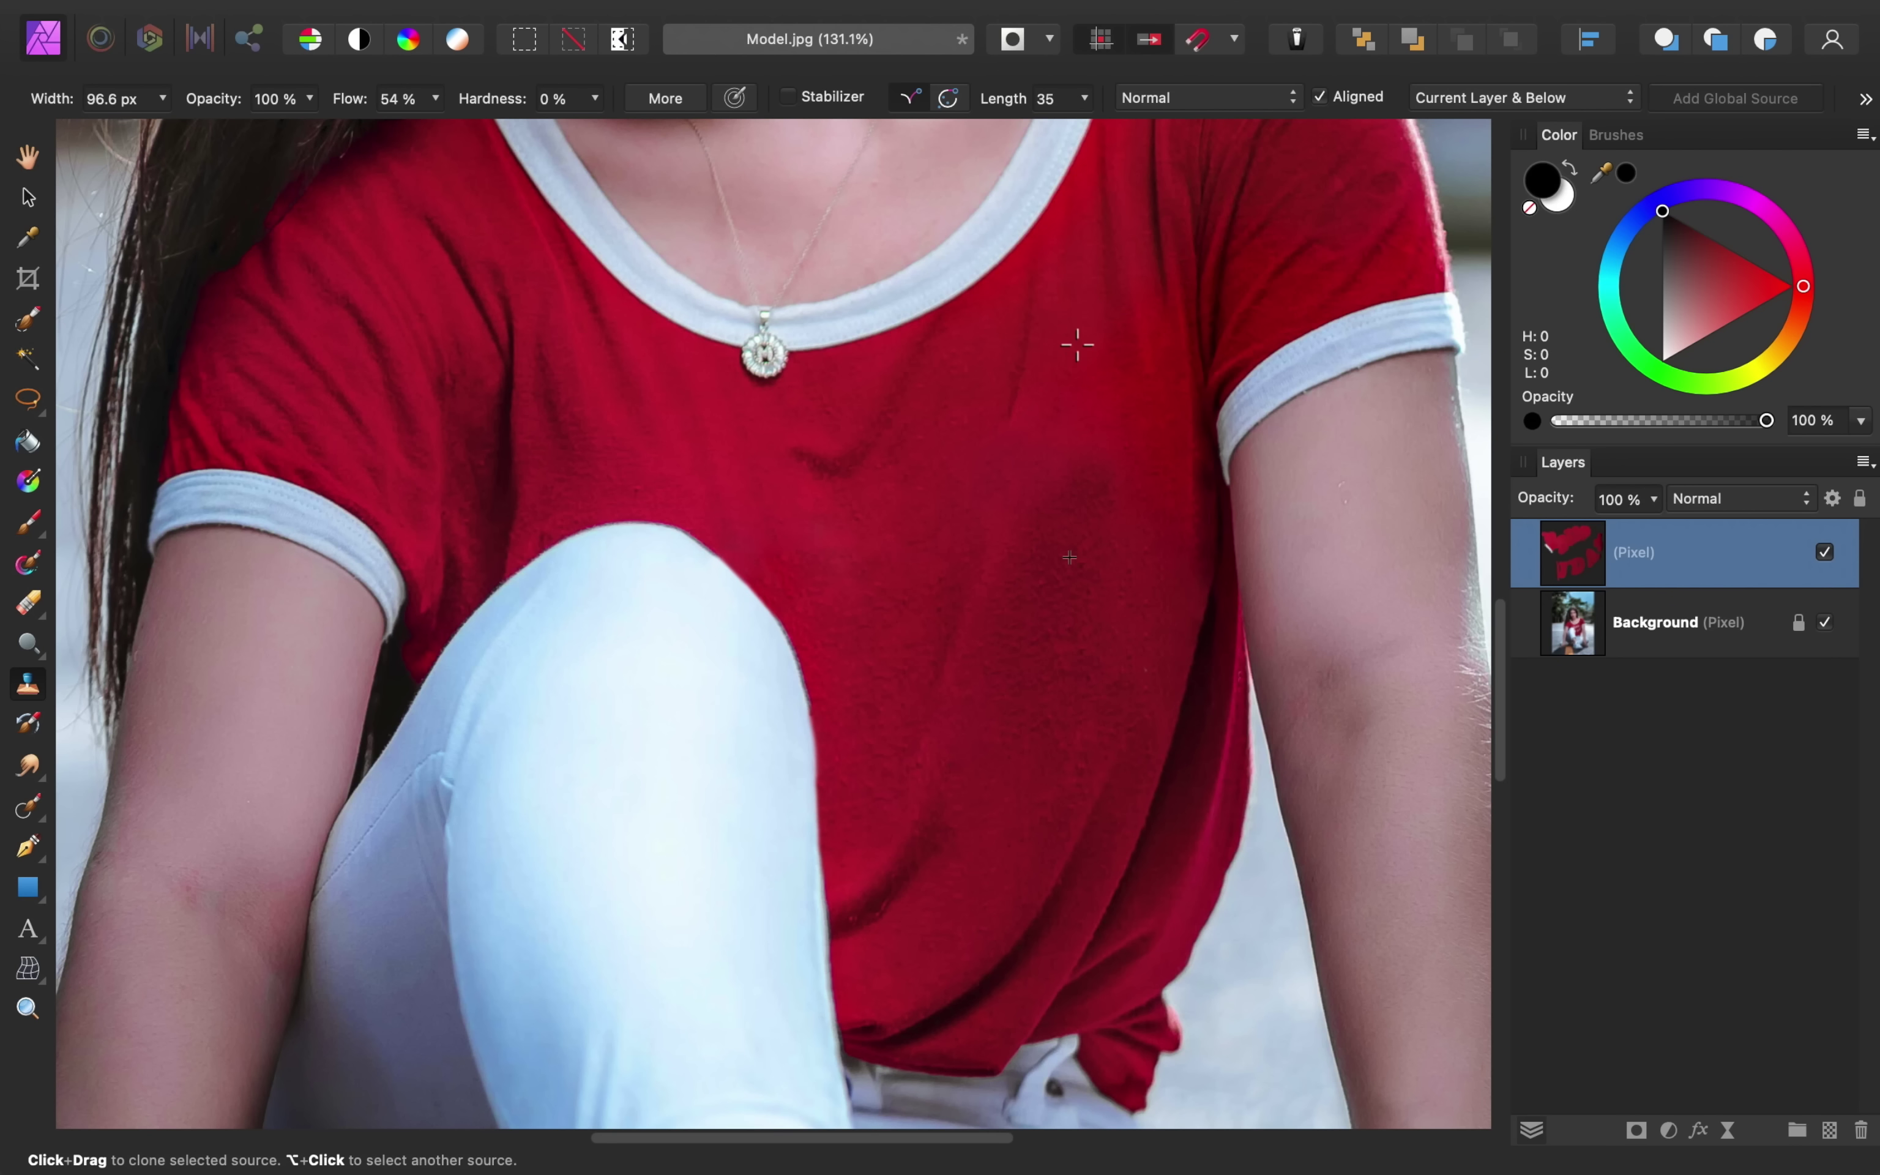
pyautogui.press('super+z')
pyautogui.keyDown('alt'); pyautogui.click(1067, 414); pyautogui.keyUp('alt')
pyautogui.moveTo(1062, 675); pyautogui.dragTo(1069, 645)
pyautogui.scroll(-9, 349, 101)
pyautogui.keyDown('alt'); pyautogui.click(967, 594); pyautogui.keyUp('alt')
pyautogui.press('super+z')
pyautogui.click(1830, 1130)
# Clone dark asphalt over the right edge of the orange road stripe
pyautogui.scroll(-15, 1111, 869)
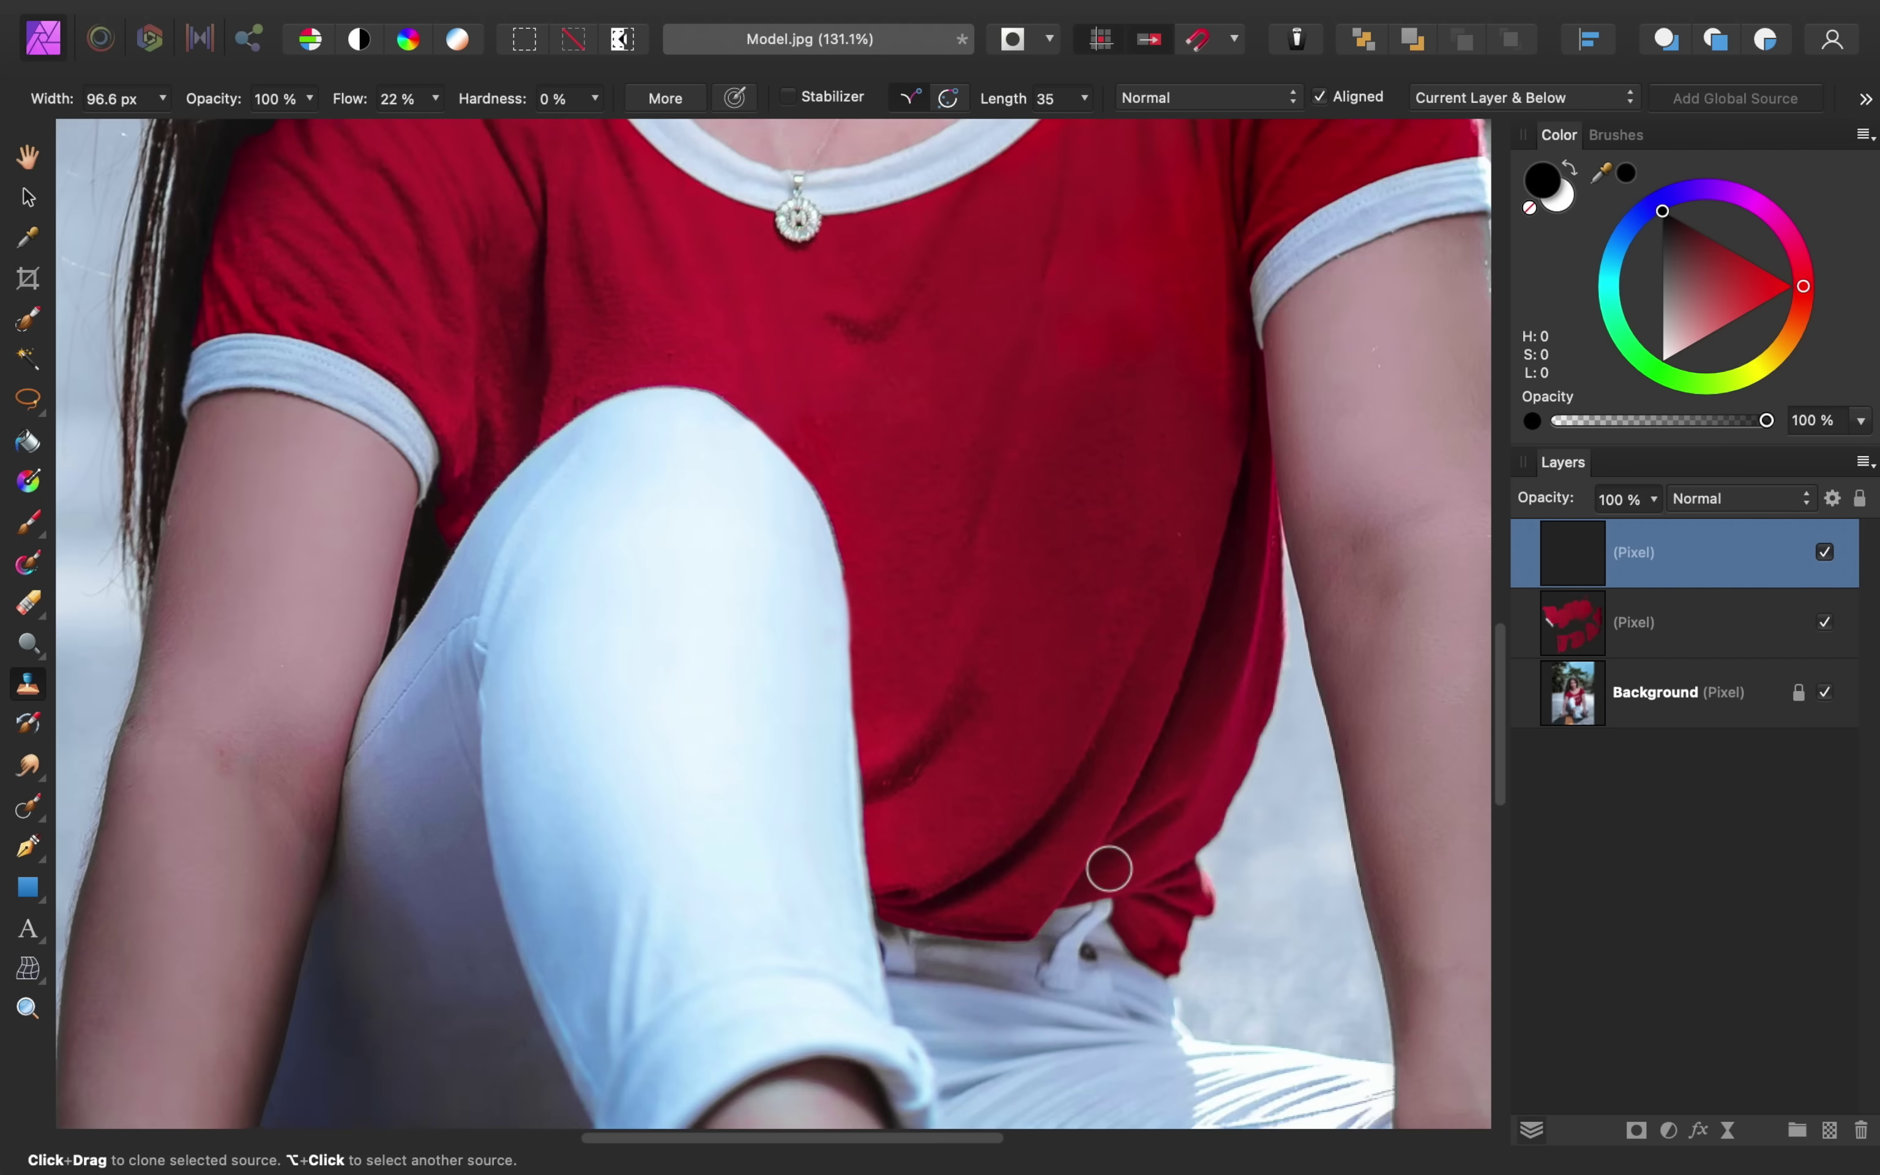
pyautogui.scroll(-5, 1109, 866)
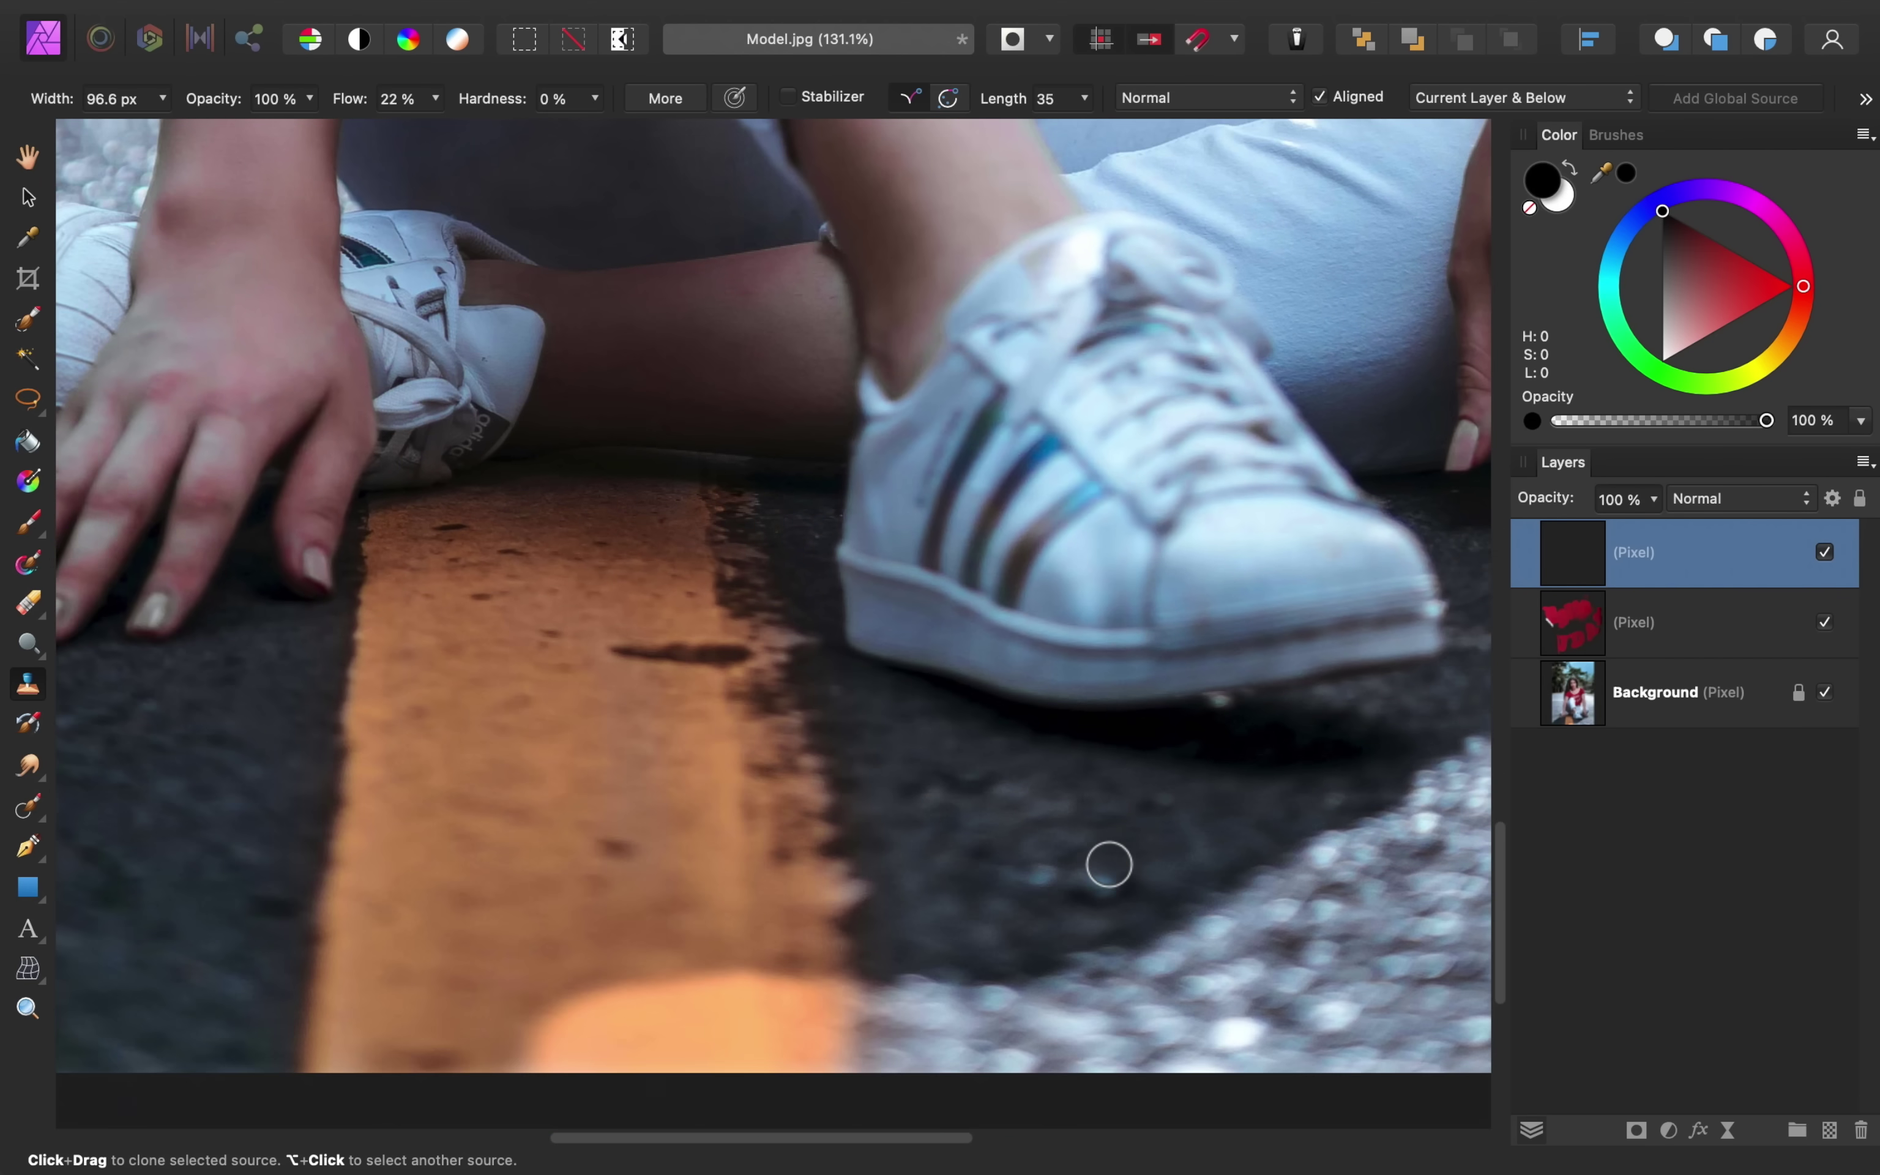
pyautogui.hscroll(-3, 819, 886)
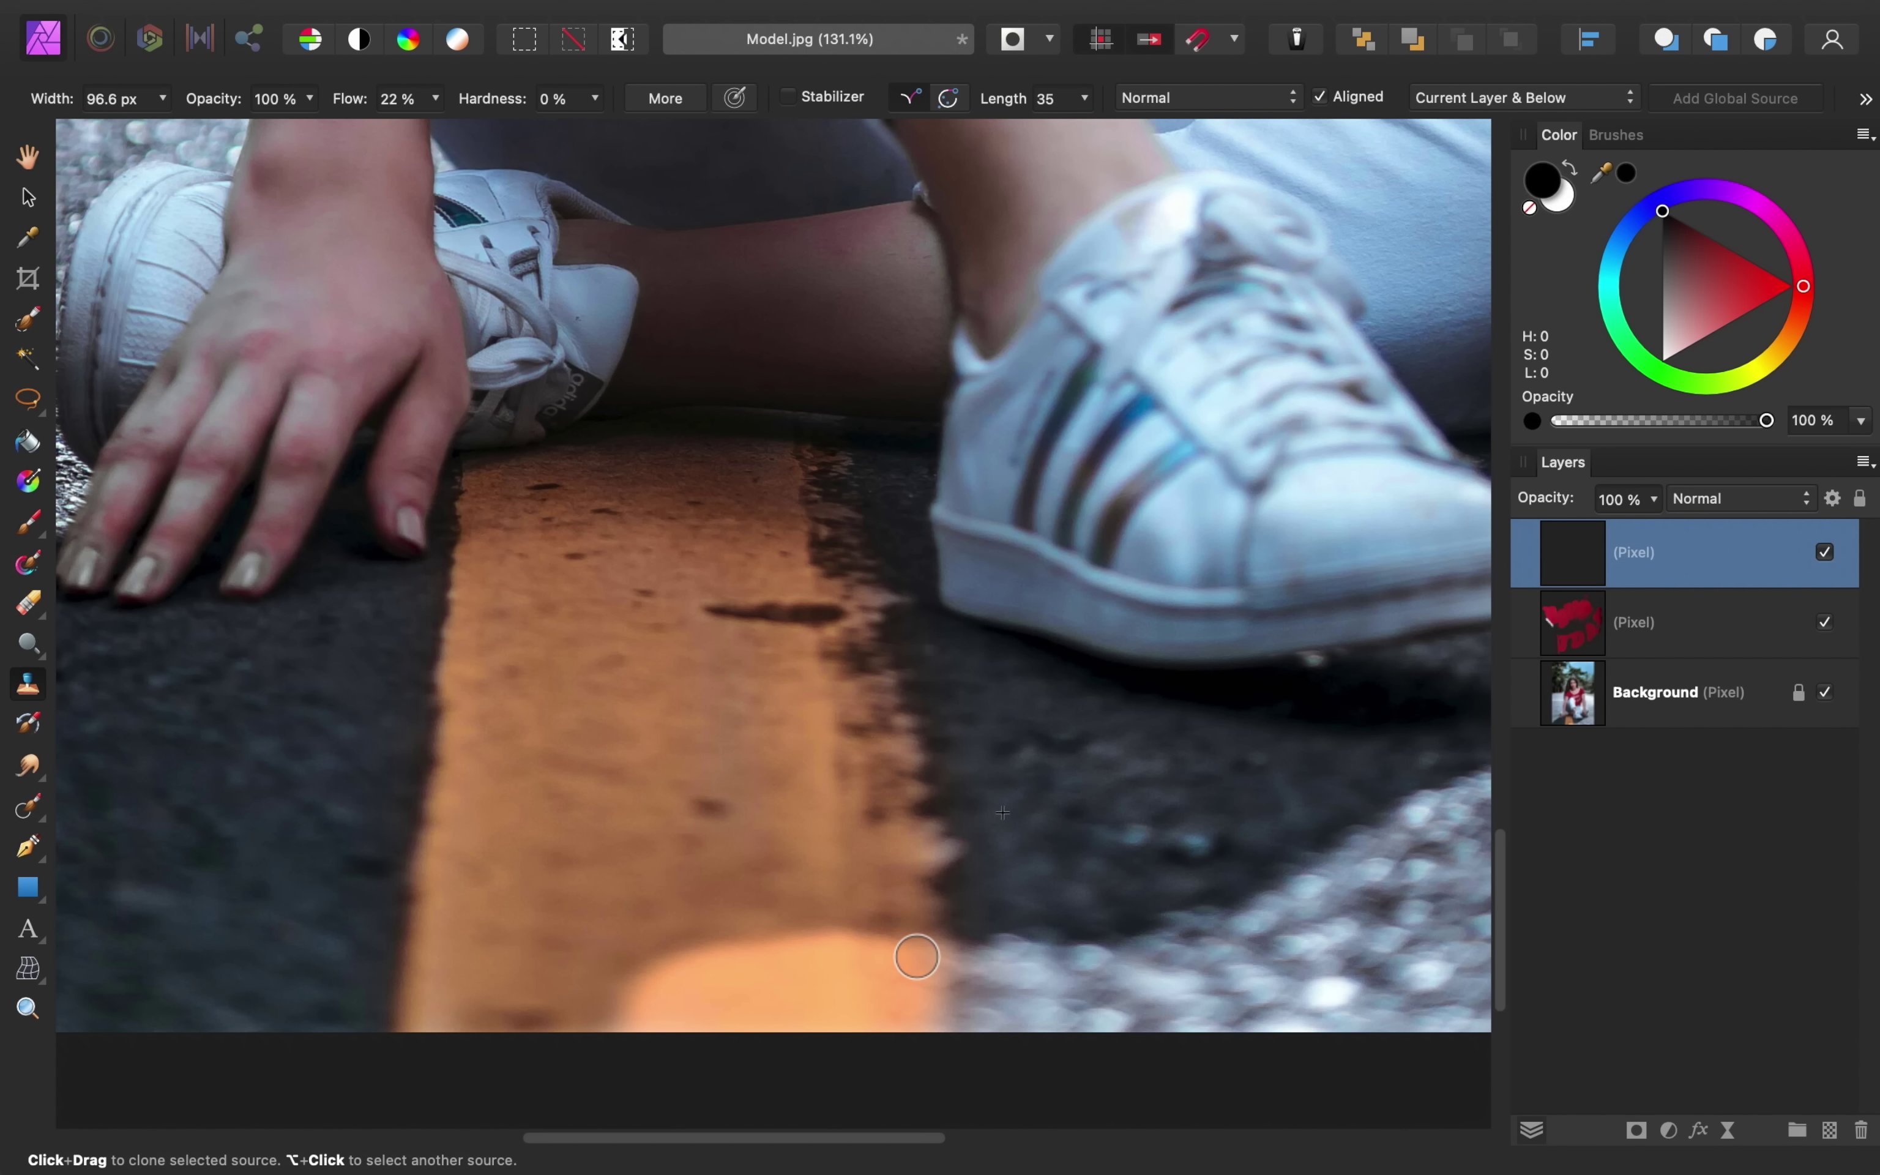
pyautogui.moveTo(916, 957); pyautogui.dragTo(915, 951)
pyautogui.click(948, 878)
pyautogui.moveTo(949, 878)
pyautogui.mouseDown()
pyautogui.moveTo(897, 886)
pyautogui.moveTo(885, 814)
pyautogui.moveTo(965, 907)
pyautogui.moveTo(819, 865)
pyautogui.moveTo(814, 818)
pyautogui.moveTo(931, 810)
pyautogui.moveTo(839, 737)
pyautogui.moveTo(789, 856)
pyautogui.moveTo(915, 818)
pyautogui.moveTo(961, 760)
pyautogui.moveTo(1014, 910)
pyautogui.mouseUp()
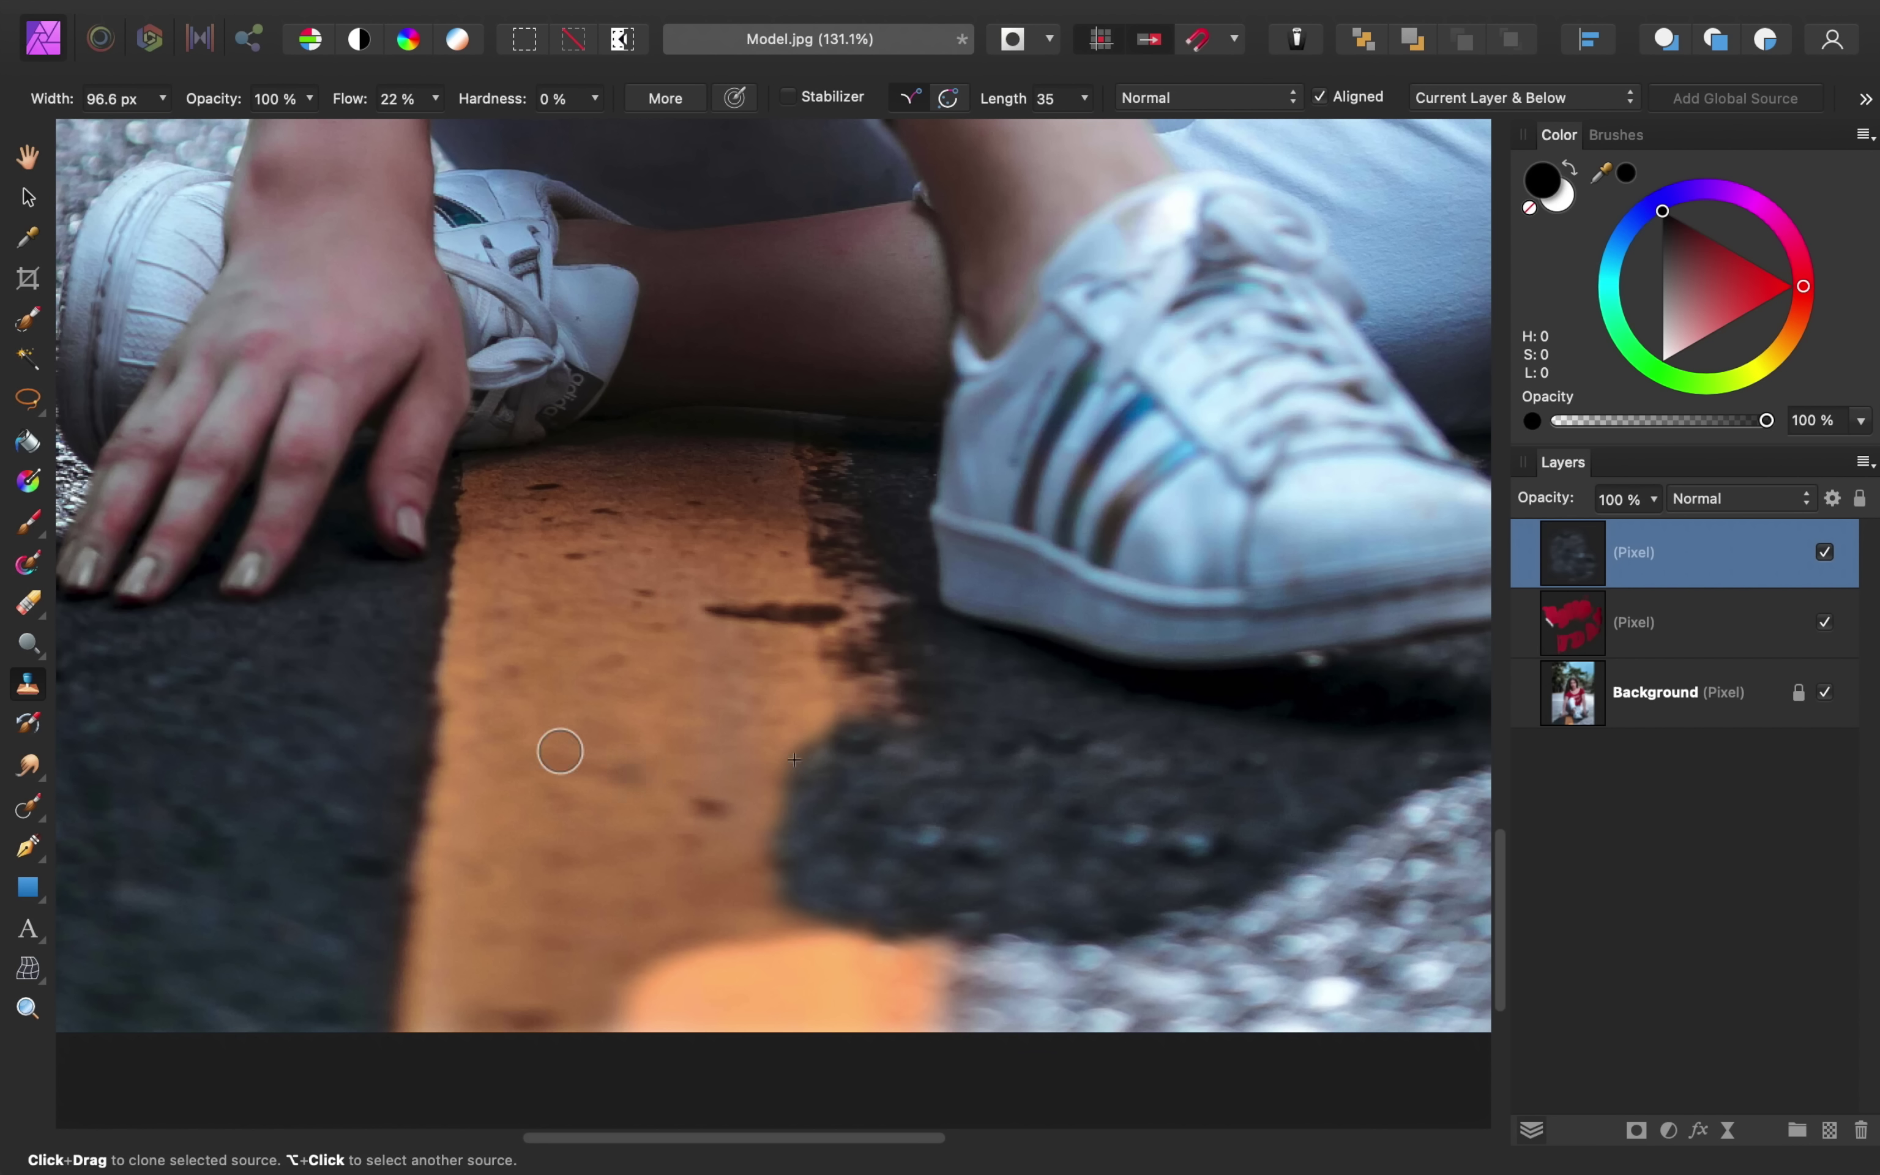
# Sample asphalt and paint over the stripe's left, lower and bottom-edge sections
pyautogui.keyDown('alt'); pyautogui.click(103, 794); pyautogui.keyUp('alt')
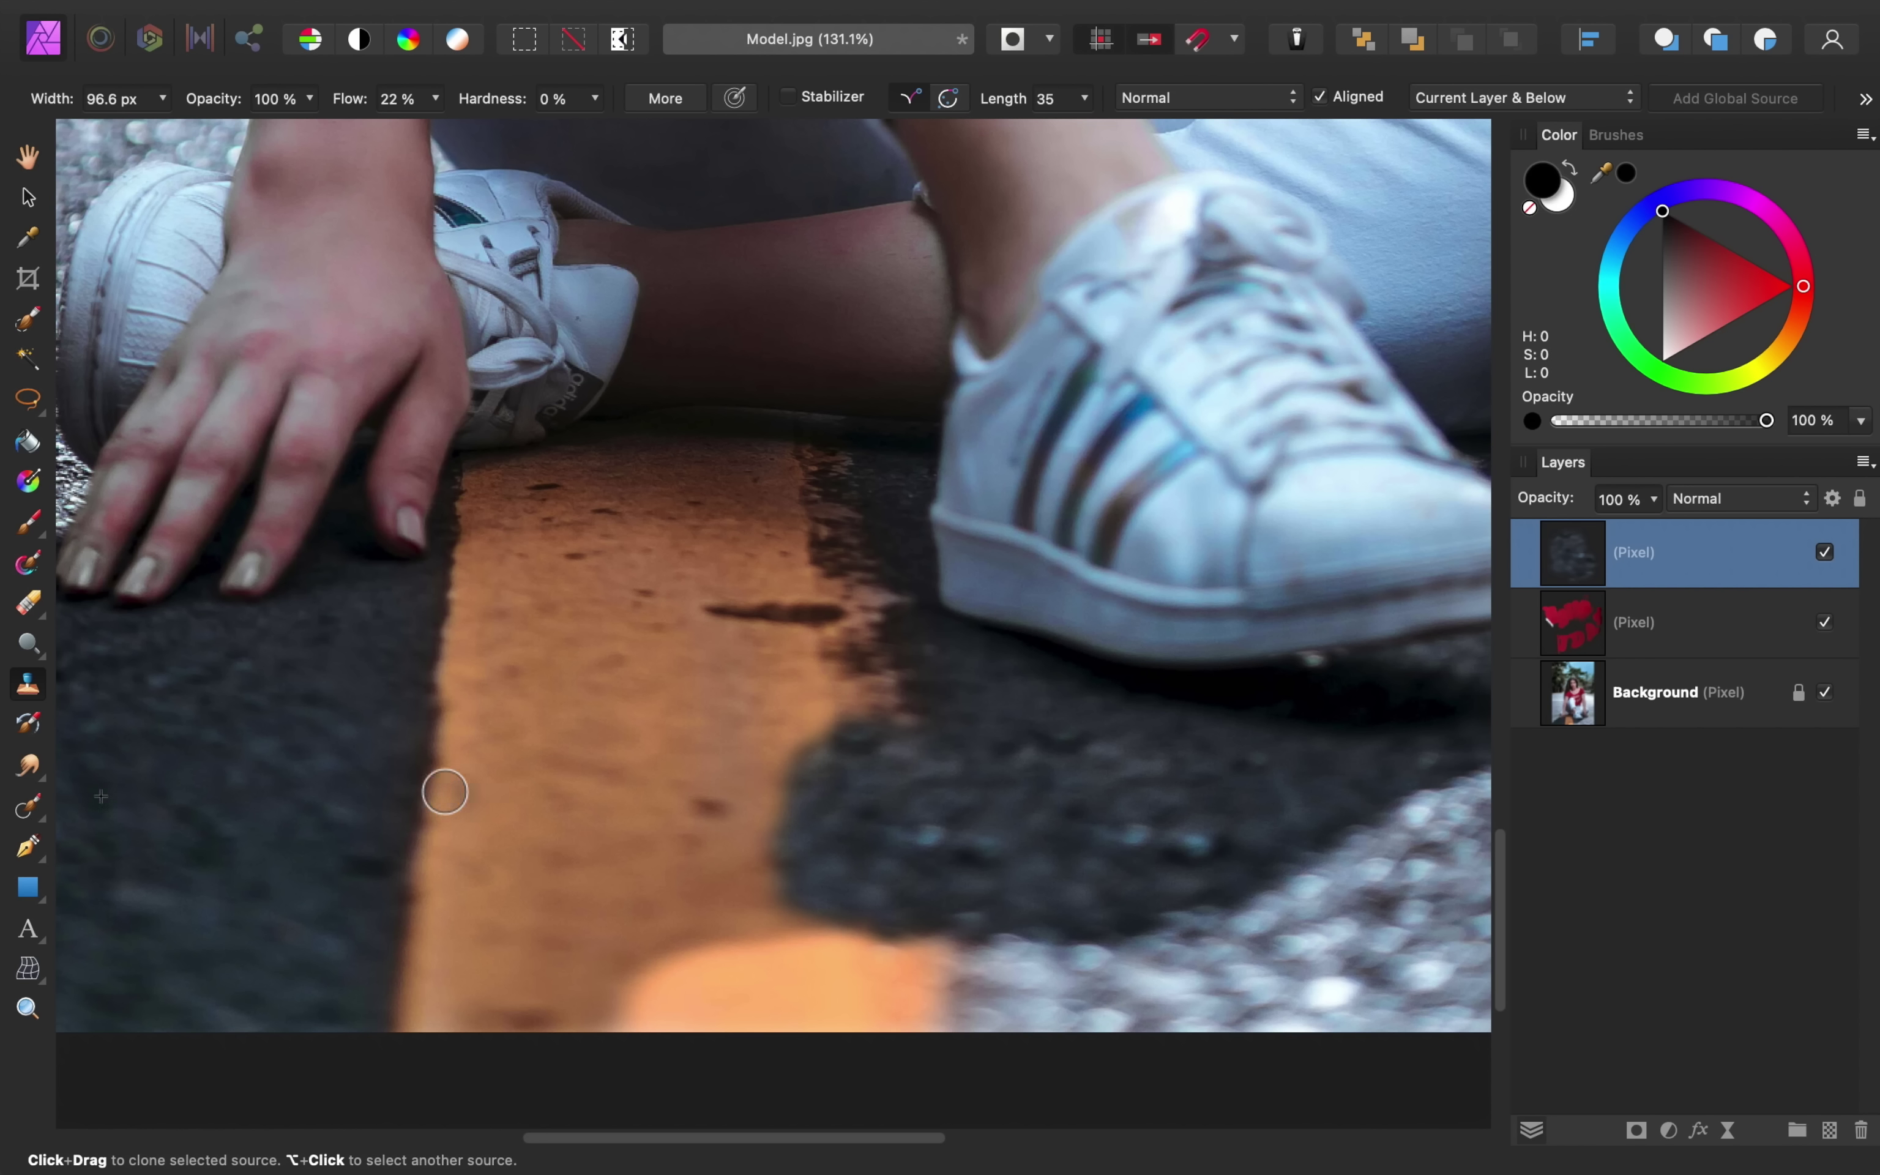
pyautogui.moveTo(411, 786)
pyautogui.mouseDown()
pyautogui.moveTo(465, 838)
pyautogui.moveTo(485, 770)
pyautogui.moveTo(435, 786)
pyautogui.moveTo(416, 824)
pyautogui.moveTo(459, 714)
pyautogui.moveTo(512, 753)
pyautogui.moveTo(431, 792)
pyautogui.moveTo(539, 713)
pyautogui.moveTo(516, 842)
pyautogui.moveTo(448, 865)
pyautogui.moveTo(405, 797)
pyautogui.moveTo(593, 828)
pyautogui.moveTo(479, 708)
pyautogui.mouseUp()
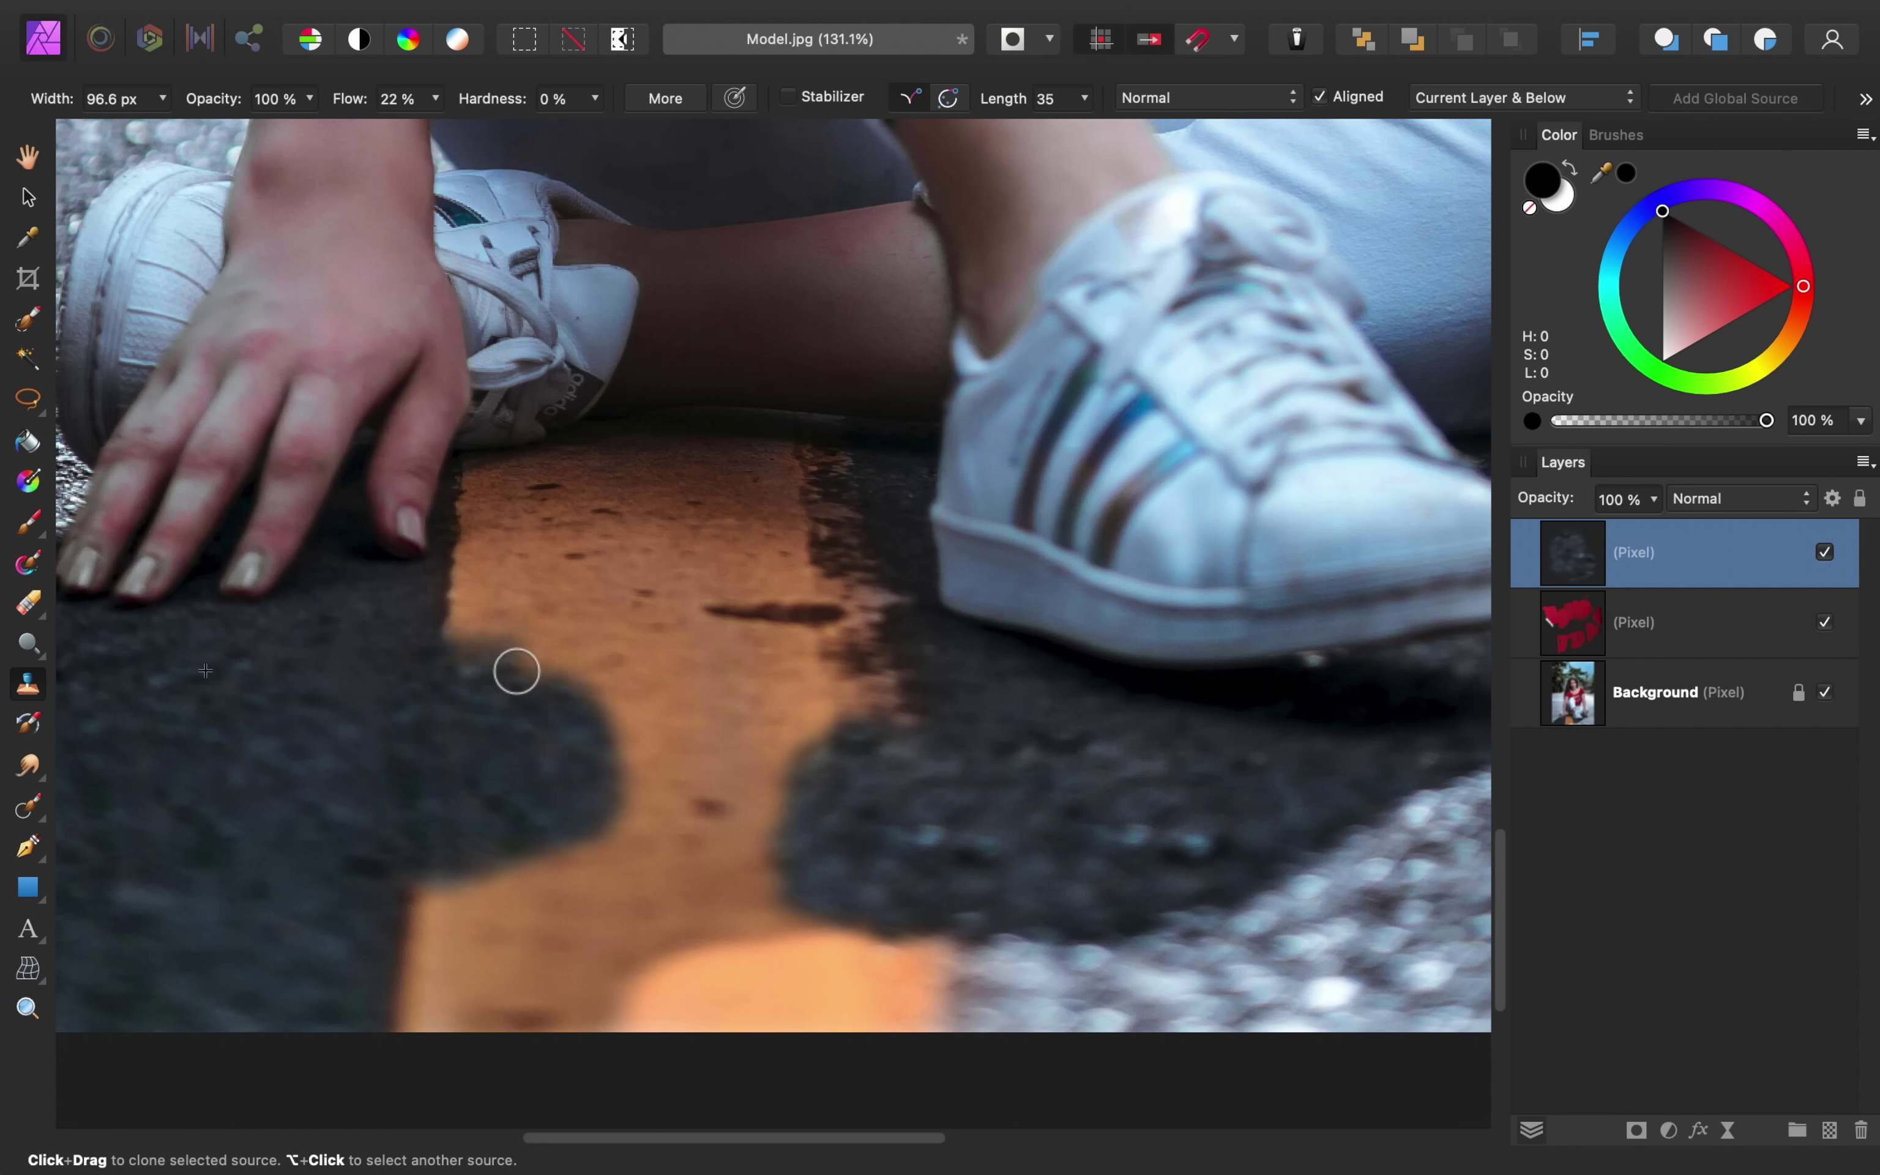
pyautogui.moveTo(517, 670)
pyautogui.mouseDown()
pyautogui.moveTo(617, 739)
pyautogui.moveTo(491, 839)
pyautogui.moveTo(445, 916)
pyautogui.moveTo(689, 915)
pyautogui.moveTo(819, 873)
pyautogui.moveTo(789, 920)
pyautogui.moveTo(559, 864)
pyautogui.mouseUp()
pyautogui.moveTo(413, 859)
pyautogui.mouseDown()
pyautogui.moveTo(784, 864)
pyautogui.moveTo(437, 923)
pyautogui.moveTo(548, 910)
pyautogui.moveTo(655, 957)
pyautogui.moveTo(453, 1020)
pyautogui.moveTo(704, 1001)
pyautogui.moveTo(473, 1030)
pyautogui.mouseUp()
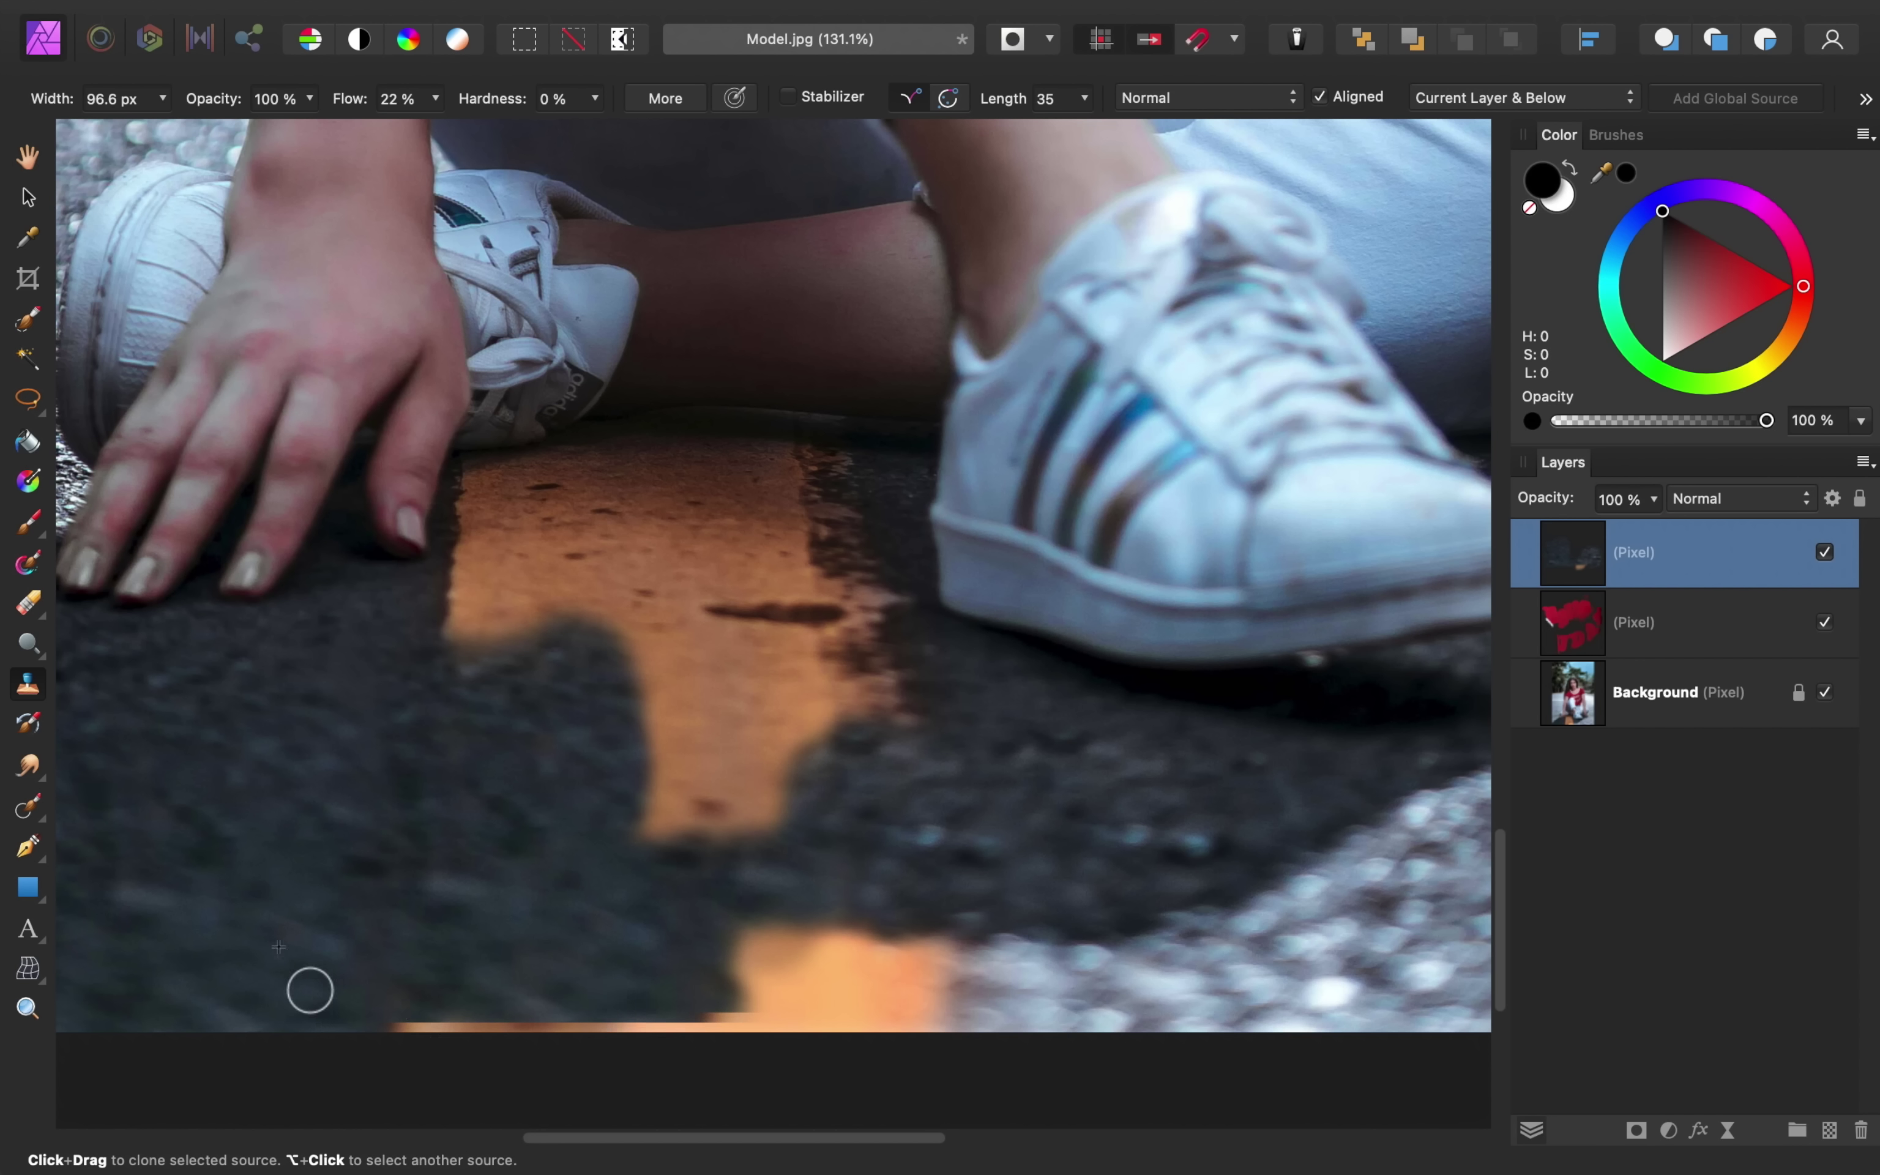
pyautogui.moveTo(423, 1046)
pyautogui.mouseDown()
pyautogui.moveTo(407, 1037)
pyautogui.moveTo(507, 1024)
pyautogui.moveTo(462, 1011)
pyautogui.moveTo(566, 1028)
pyautogui.moveTo(683, 1006)
pyautogui.moveTo(721, 1040)
pyautogui.moveTo(700, 1016)
pyautogui.moveTo(727, 1088)
pyautogui.mouseUp()
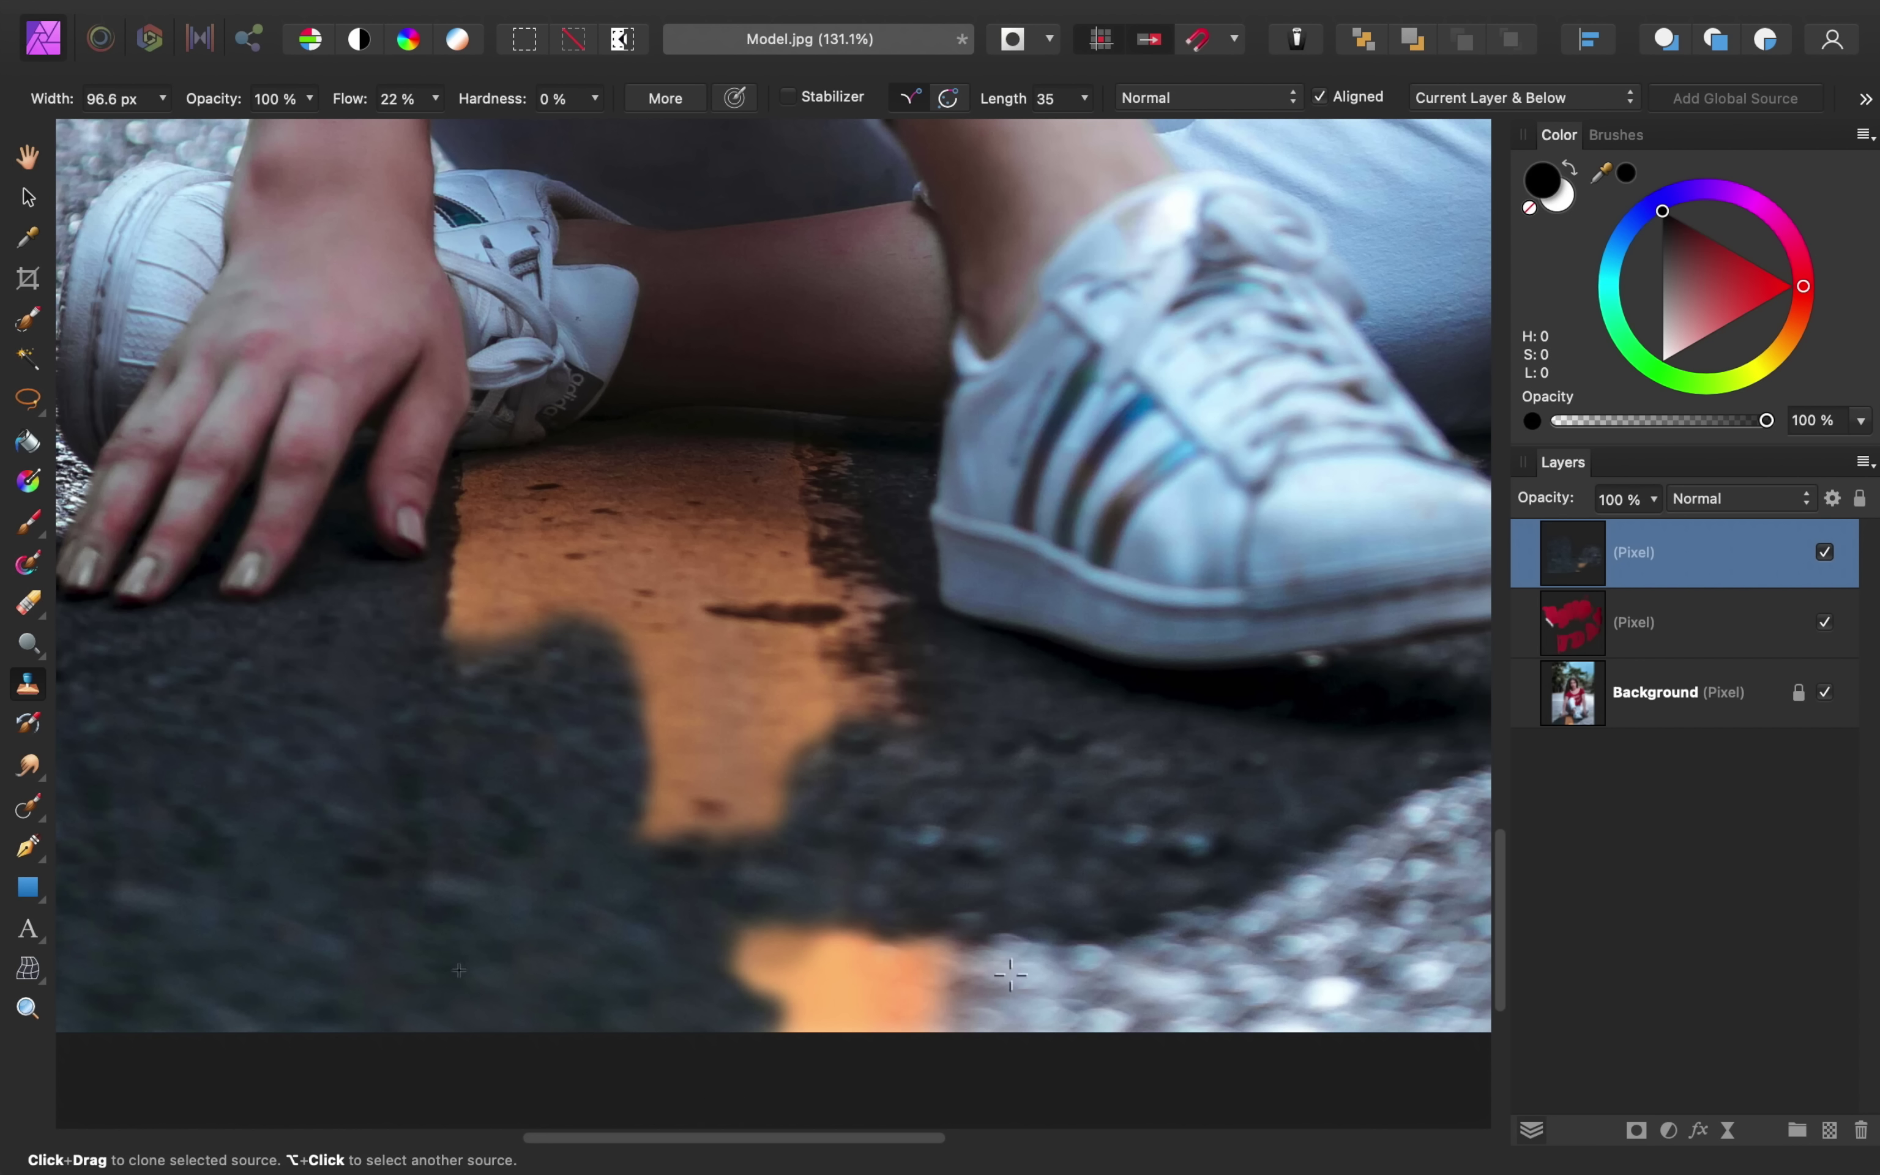
pyautogui.moveTo(928, 957)
pyautogui.mouseDown()
pyautogui.moveTo(755, 957)
pyautogui.moveTo(885, 948)
pyautogui.mouseUp()
# Extend cloned grey stone over the bottom orange strip, toggling the layer to compare
pyautogui.moveTo(963, 1014)
pyautogui.mouseDown()
pyautogui.moveTo(801, 995)
pyautogui.moveTo(893, 982)
pyautogui.moveTo(810, 1034)
pyautogui.moveTo(757, 977)
pyautogui.mouseUp()
pyautogui.click(1825, 552)
pyautogui.click(1824, 552)
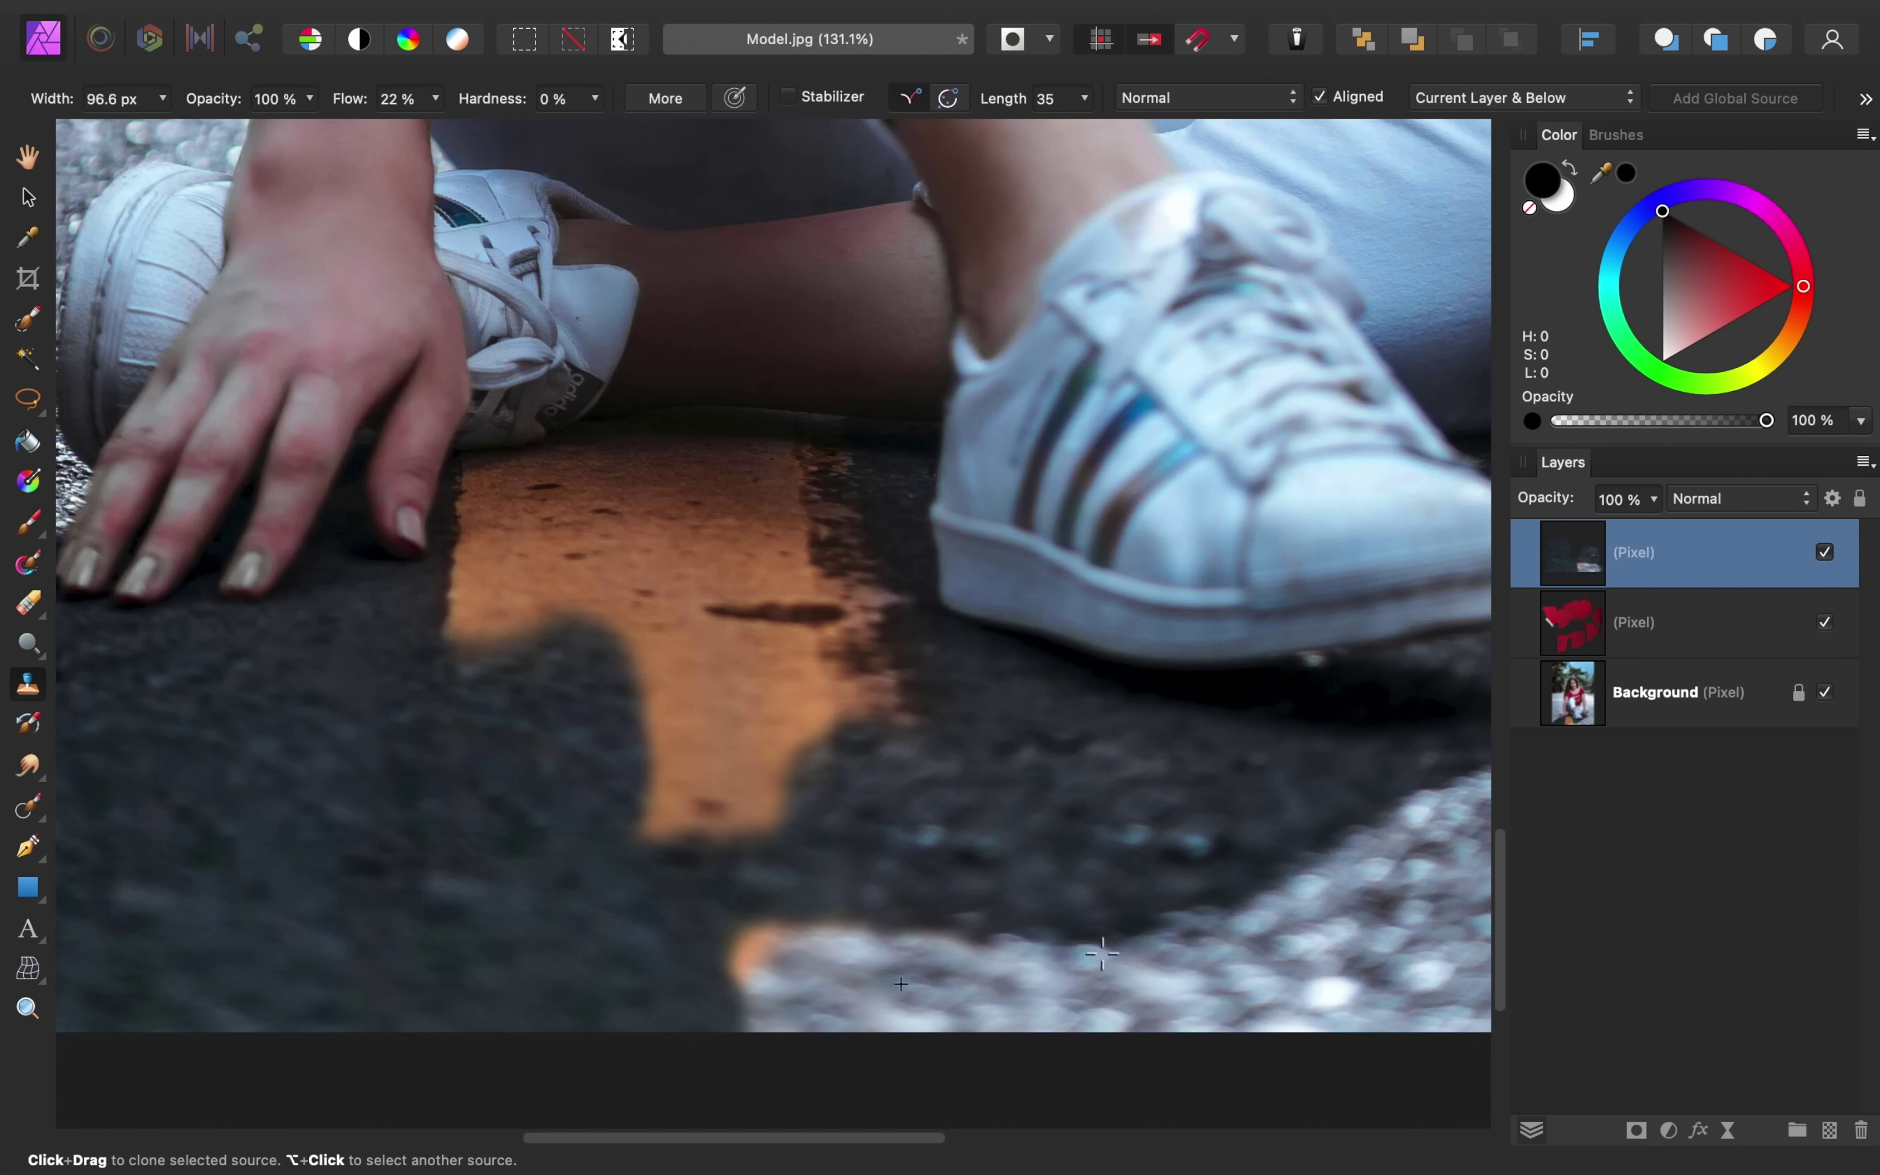
pyautogui.moveTo(736, 986)
pyautogui.mouseDown()
pyautogui.moveTo(834, 947)
pyautogui.moveTo(732, 967)
pyautogui.moveTo(726, 1011)
pyautogui.mouseUp()
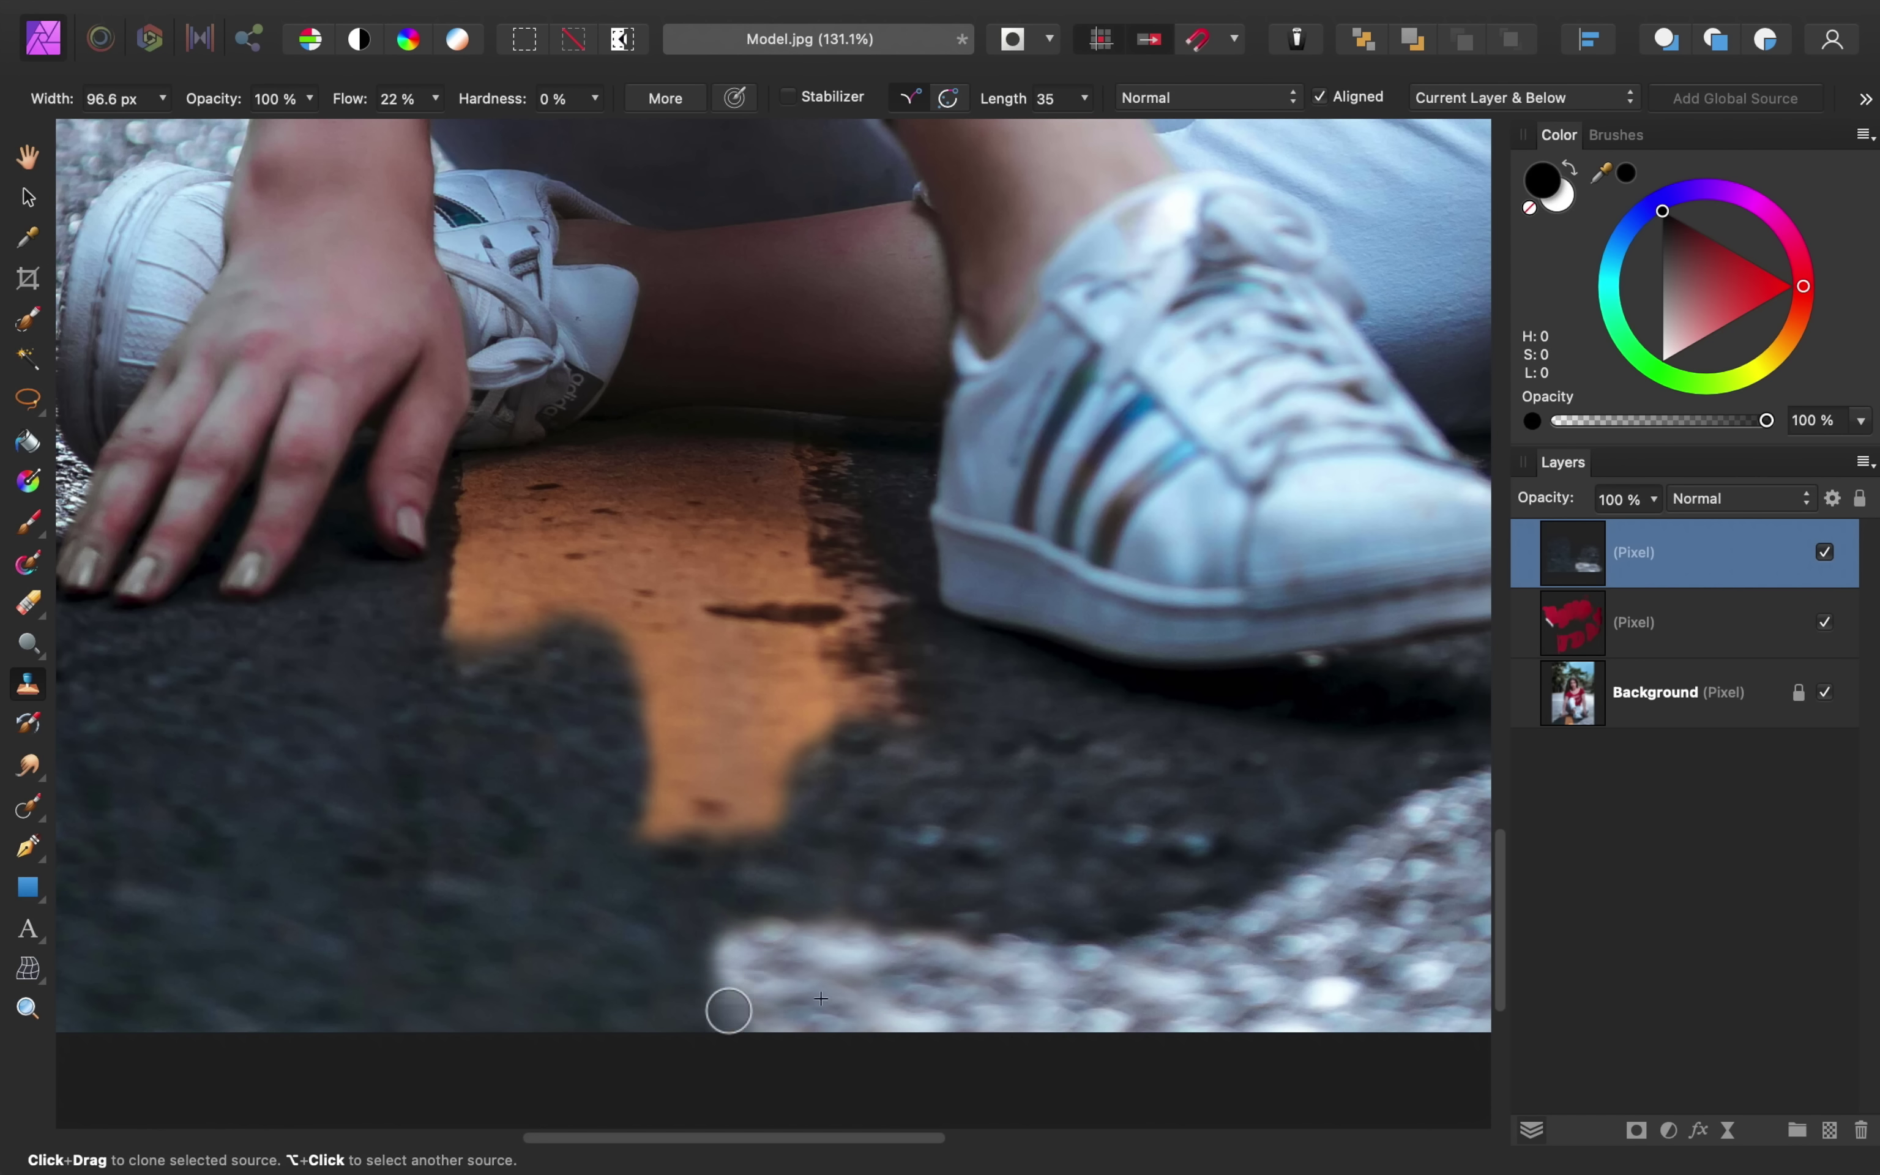
pyautogui.click(1825, 552)
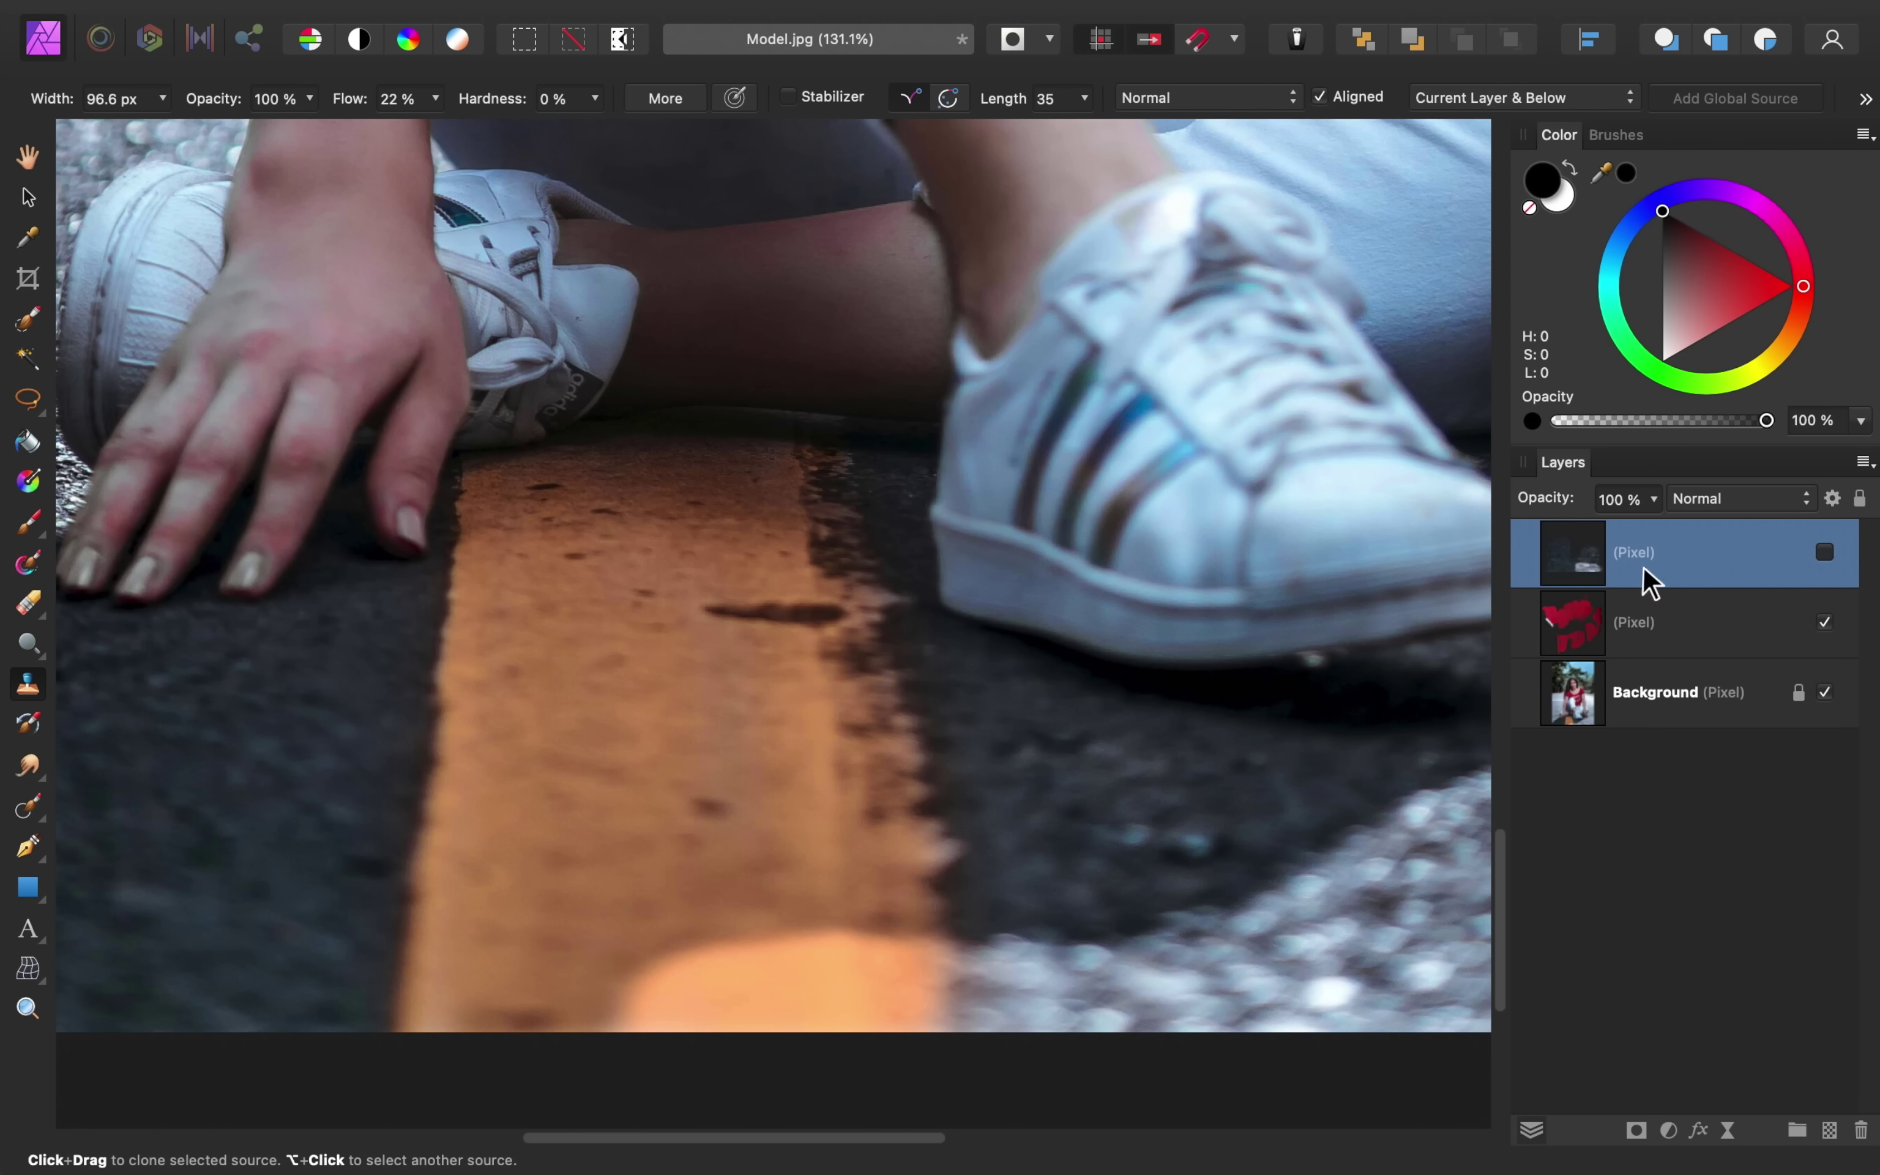
pyautogui.click(1824, 552)
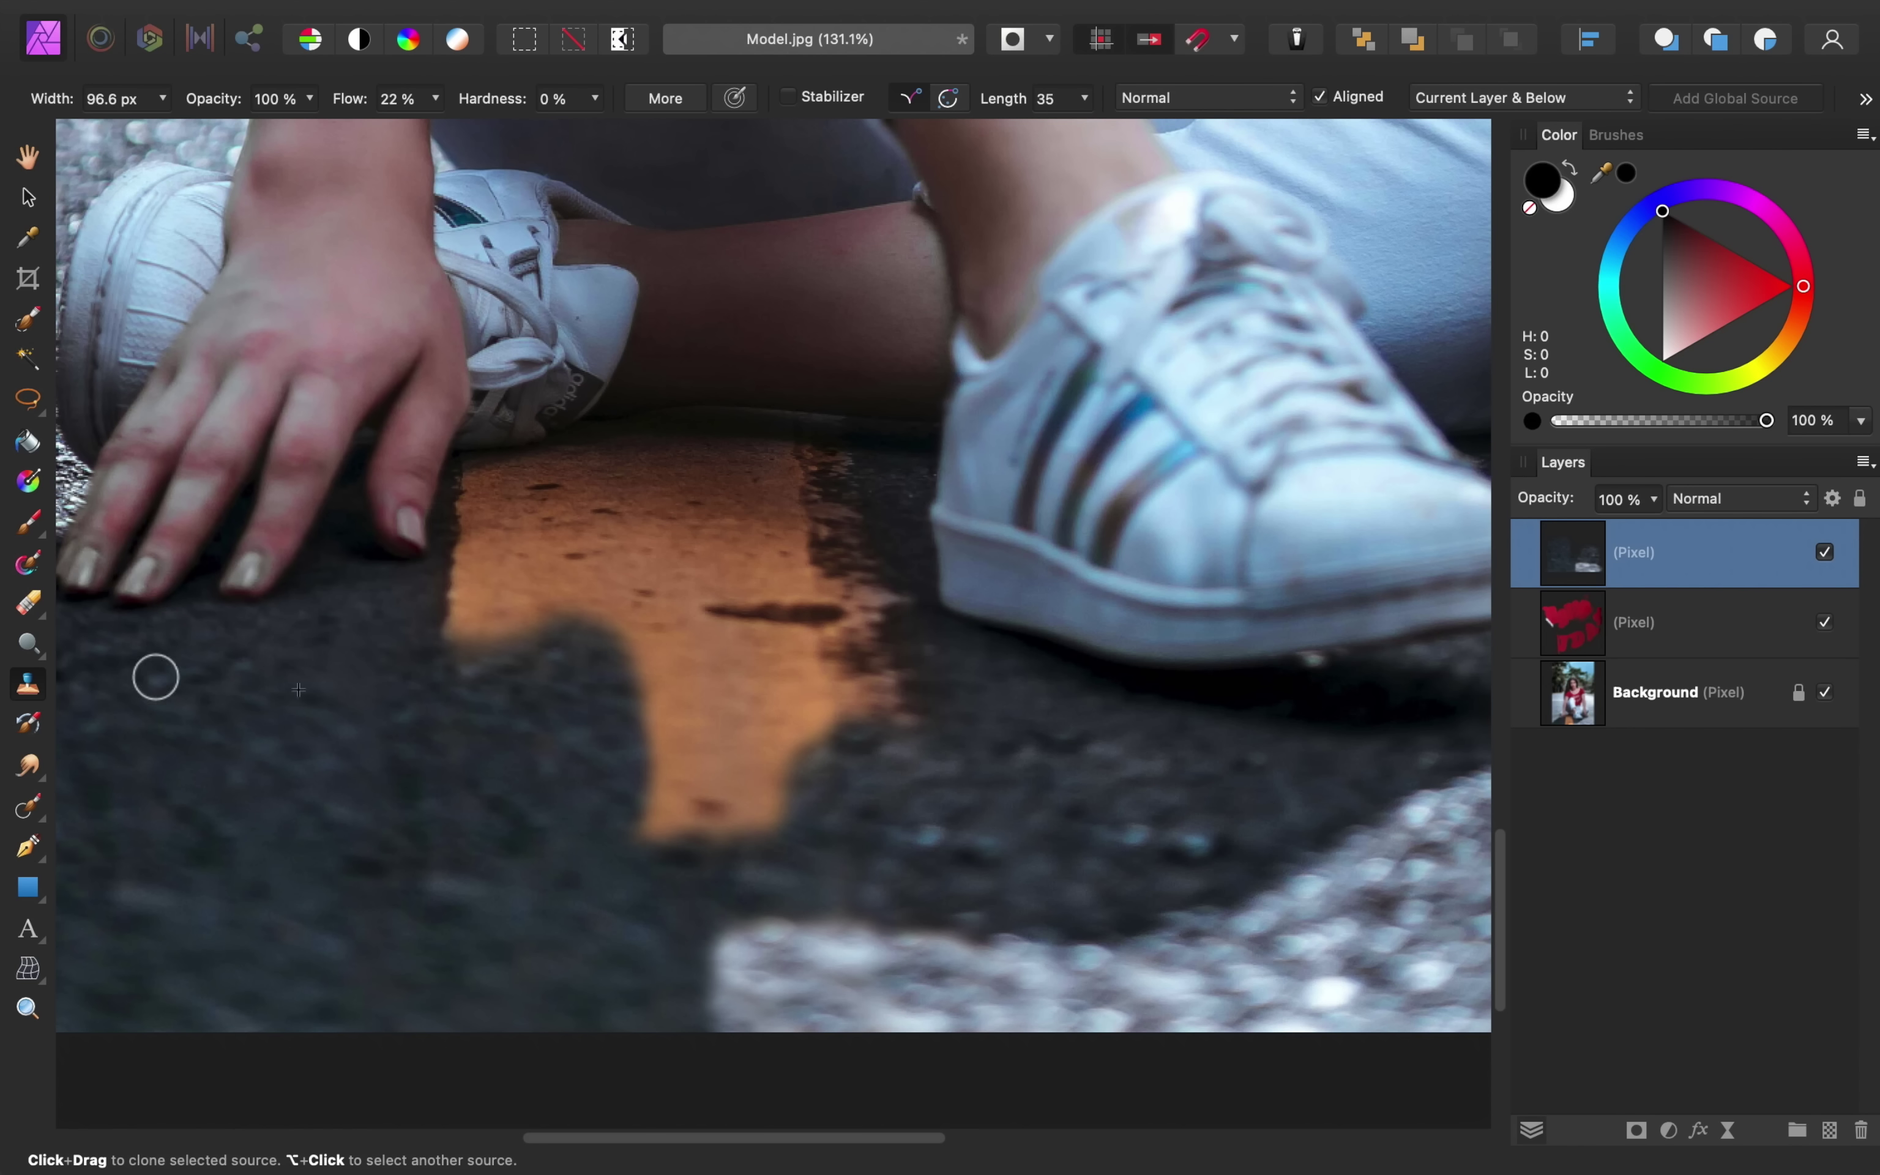
# Erase the bottom clone strokes with a 242.5 px Erase Brush to re-expose the orange patch
pyautogui.click(26, 602)
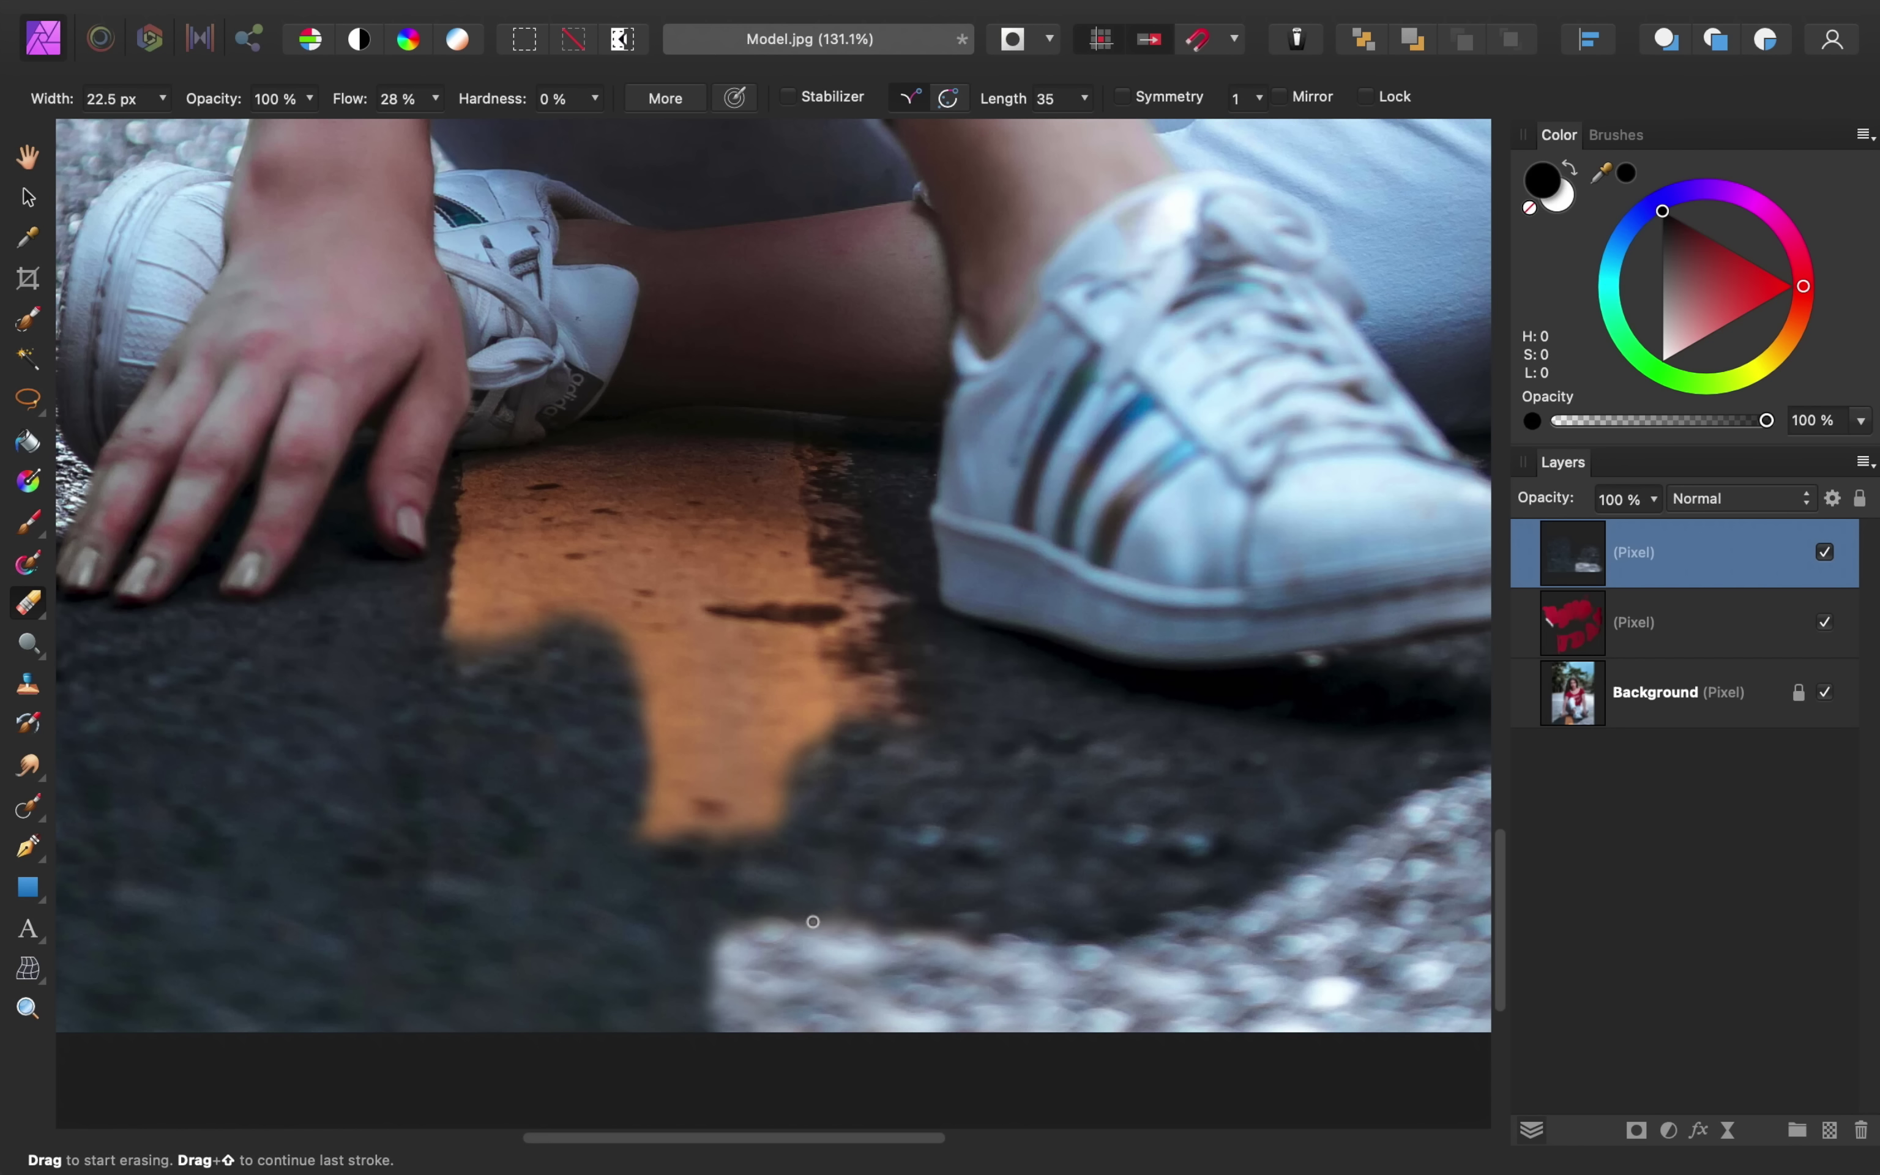
pyautogui.press(']')
pyautogui.press(']')
pyautogui.press(']')
pyautogui.press(']')
pyautogui.press(']')
pyautogui.press(']')
pyautogui.press(']')
pyautogui.press(']')
pyautogui.press(']')
pyautogui.press(']')
pyautogui.press(']')
pyautogui.press(']')
pyautogui.press(']')
pyautogui.press(']')
pyautogui.press(']')
pyautogui.press(']')
pyautogui.press(']')
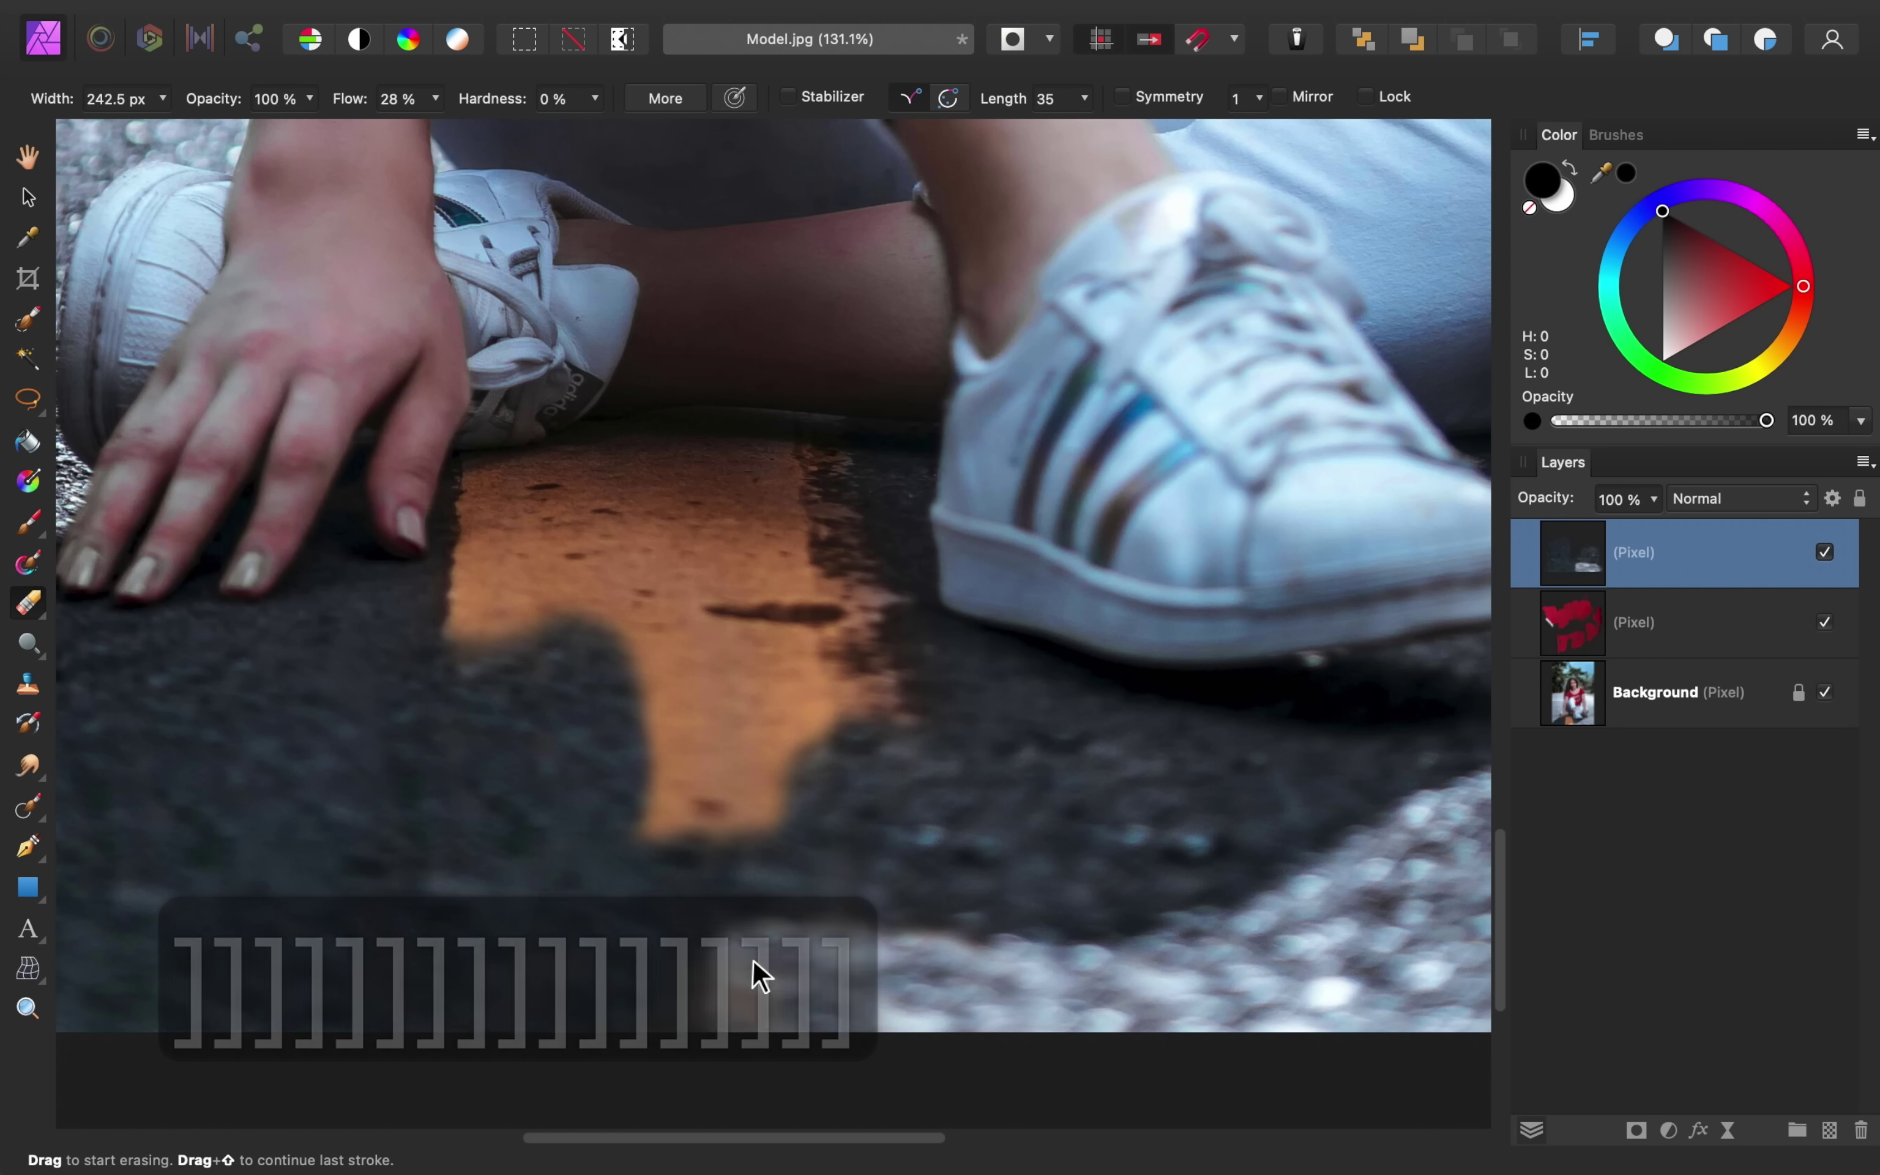
pyautogui.moveTo(746, 965)
pyautogui.mouseDown()
pyautogui.moveTo(689, 998)
pyautogui.moveTo(550, 1011)
pyautogui.moveTo(629, 994)
pyautogui.moveTo(886, 1003)
pyautogui.moveTo(929, 925)
pyautogui.mouseUp()
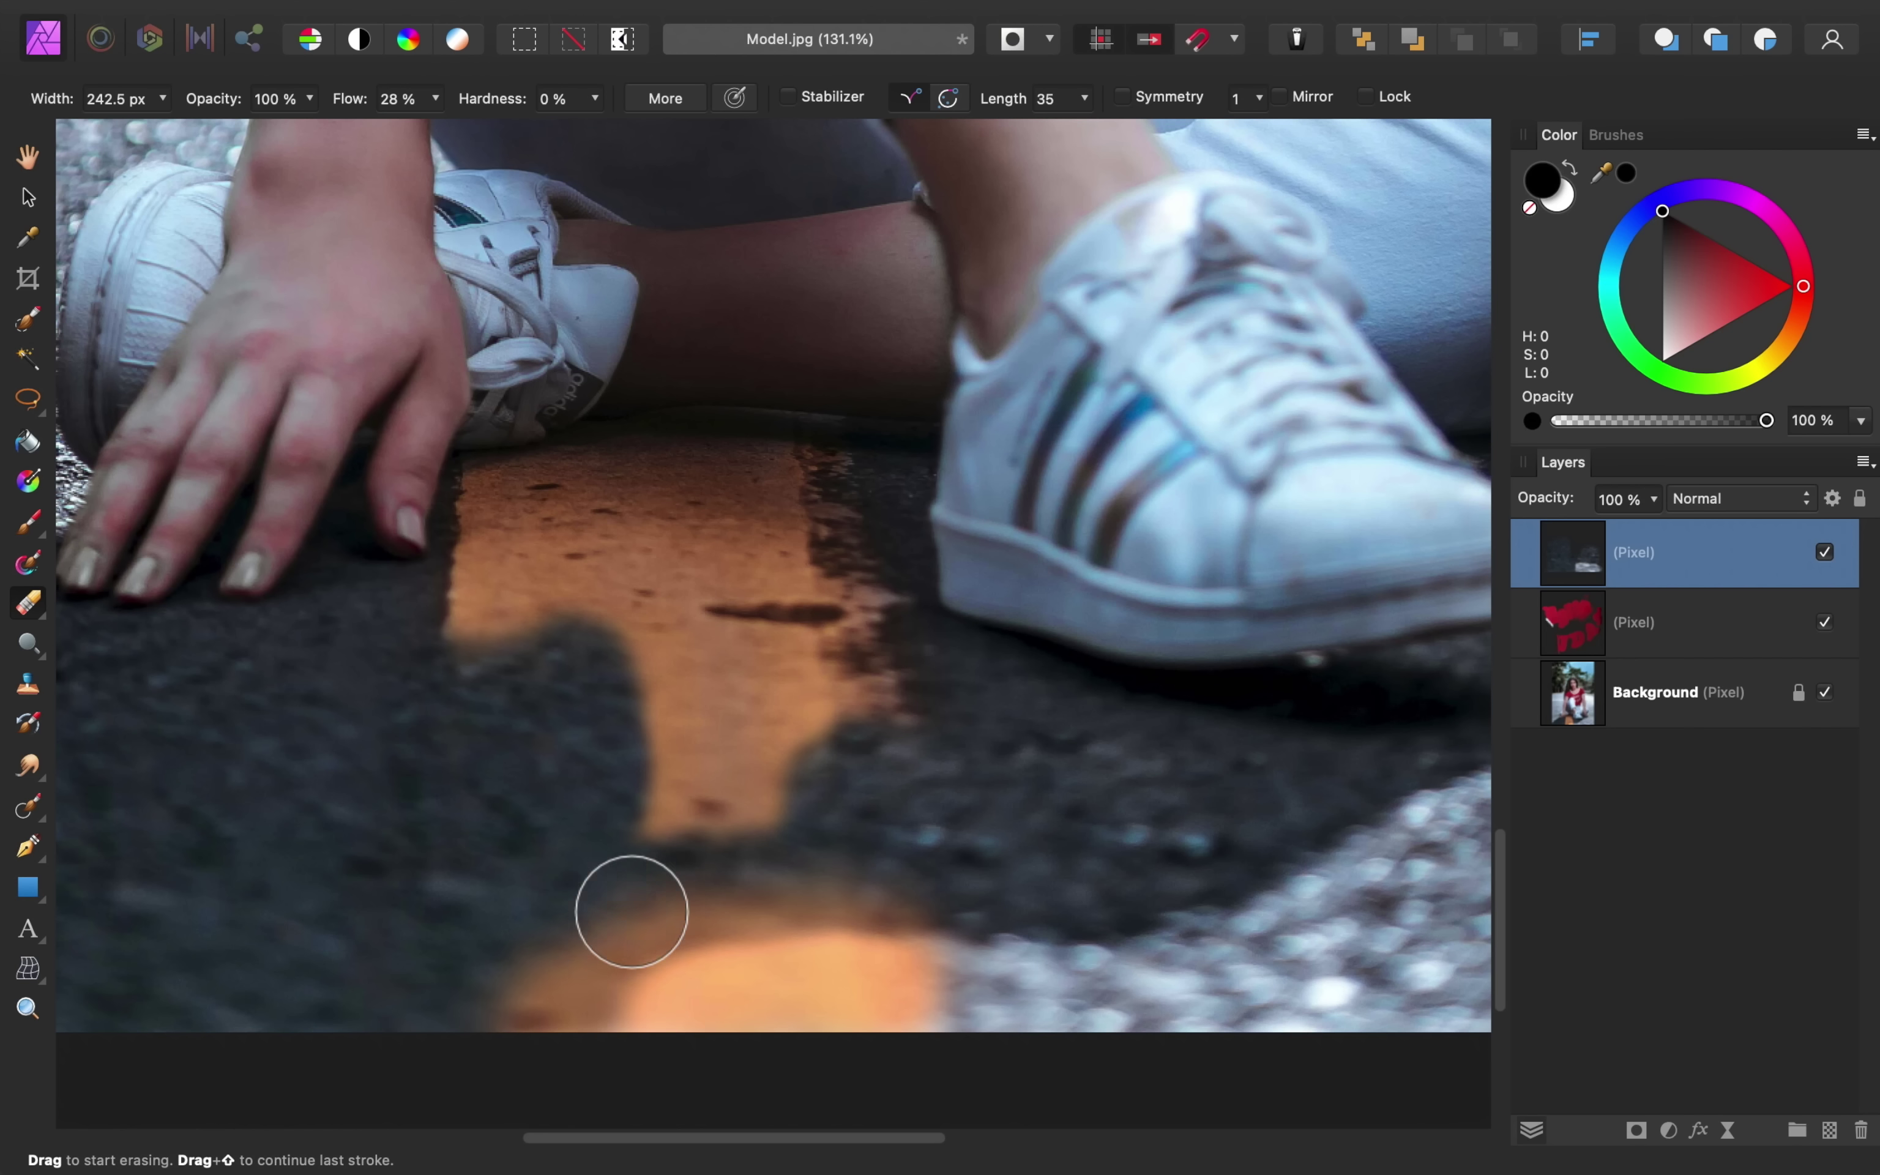
pyautogui.click(28, 683)
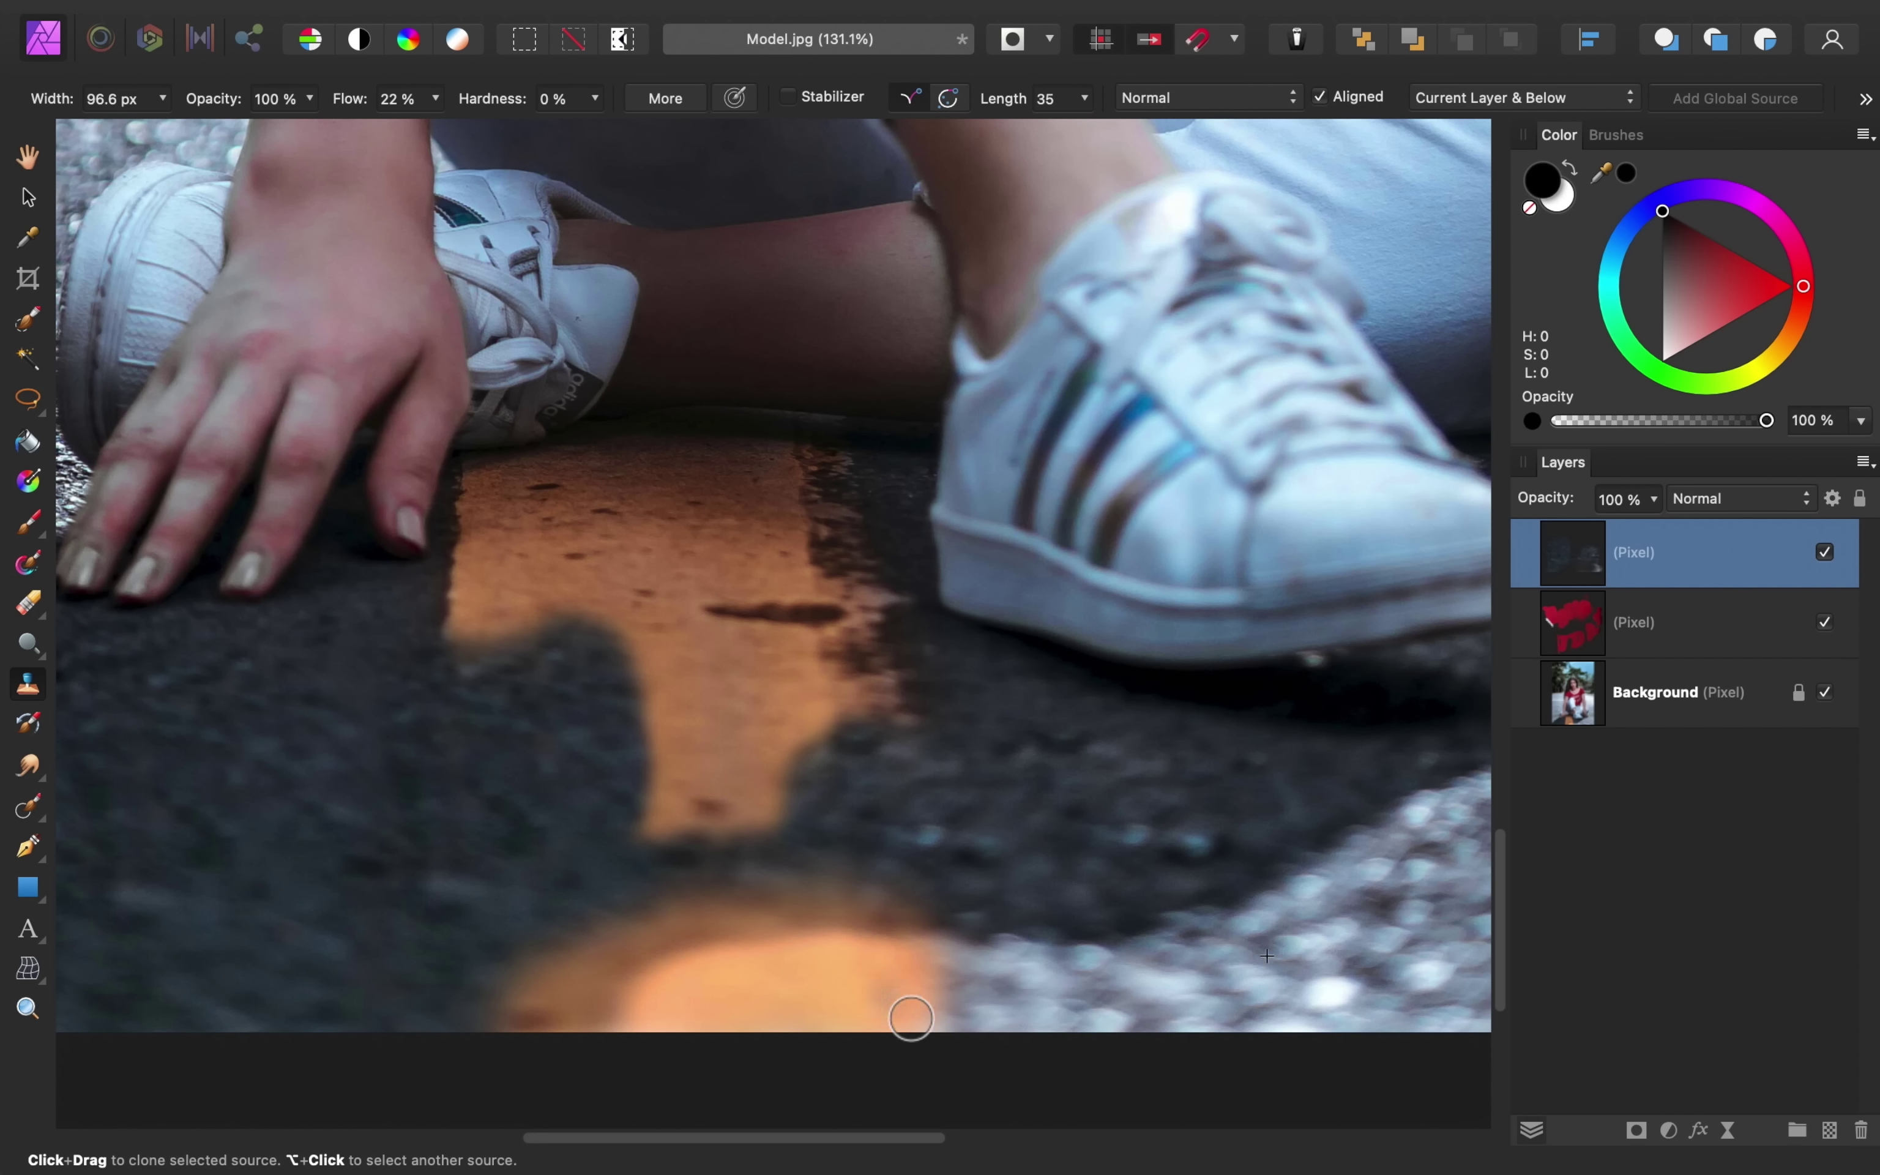
# Clone asphalt over the leftover orange, enlarging the brush to 194.4 px and undoing two strokes
pyautogui.moveTo(911, 1019)
pyautogui.mouseDown()
pyautogui.moveTo(943, 962)
pyautogui.moveTo(952, 996)
pyautogui.moveTo(920, 1036)
pyautogui.moveTo(946, 1015)
pyautogui.moveTo(910, 1001)
pyautogui.moveTo(879, 1020)
pyautogui.moveTo(682, 1032)
pyautogui.moveTo(645, 995)
pyautogui.moveTo(782, 1004)
pyautogui.moveTo(806, 971)
pyautogui.moveTo(937, 955)
pyautogui.moveTo(778, 954)
pyautogui.moveTo(679, 980)
pyautogui.moveTo(964, 997)
pyautogui.moveTo(862, 988)
pyautogui.mouseUp()
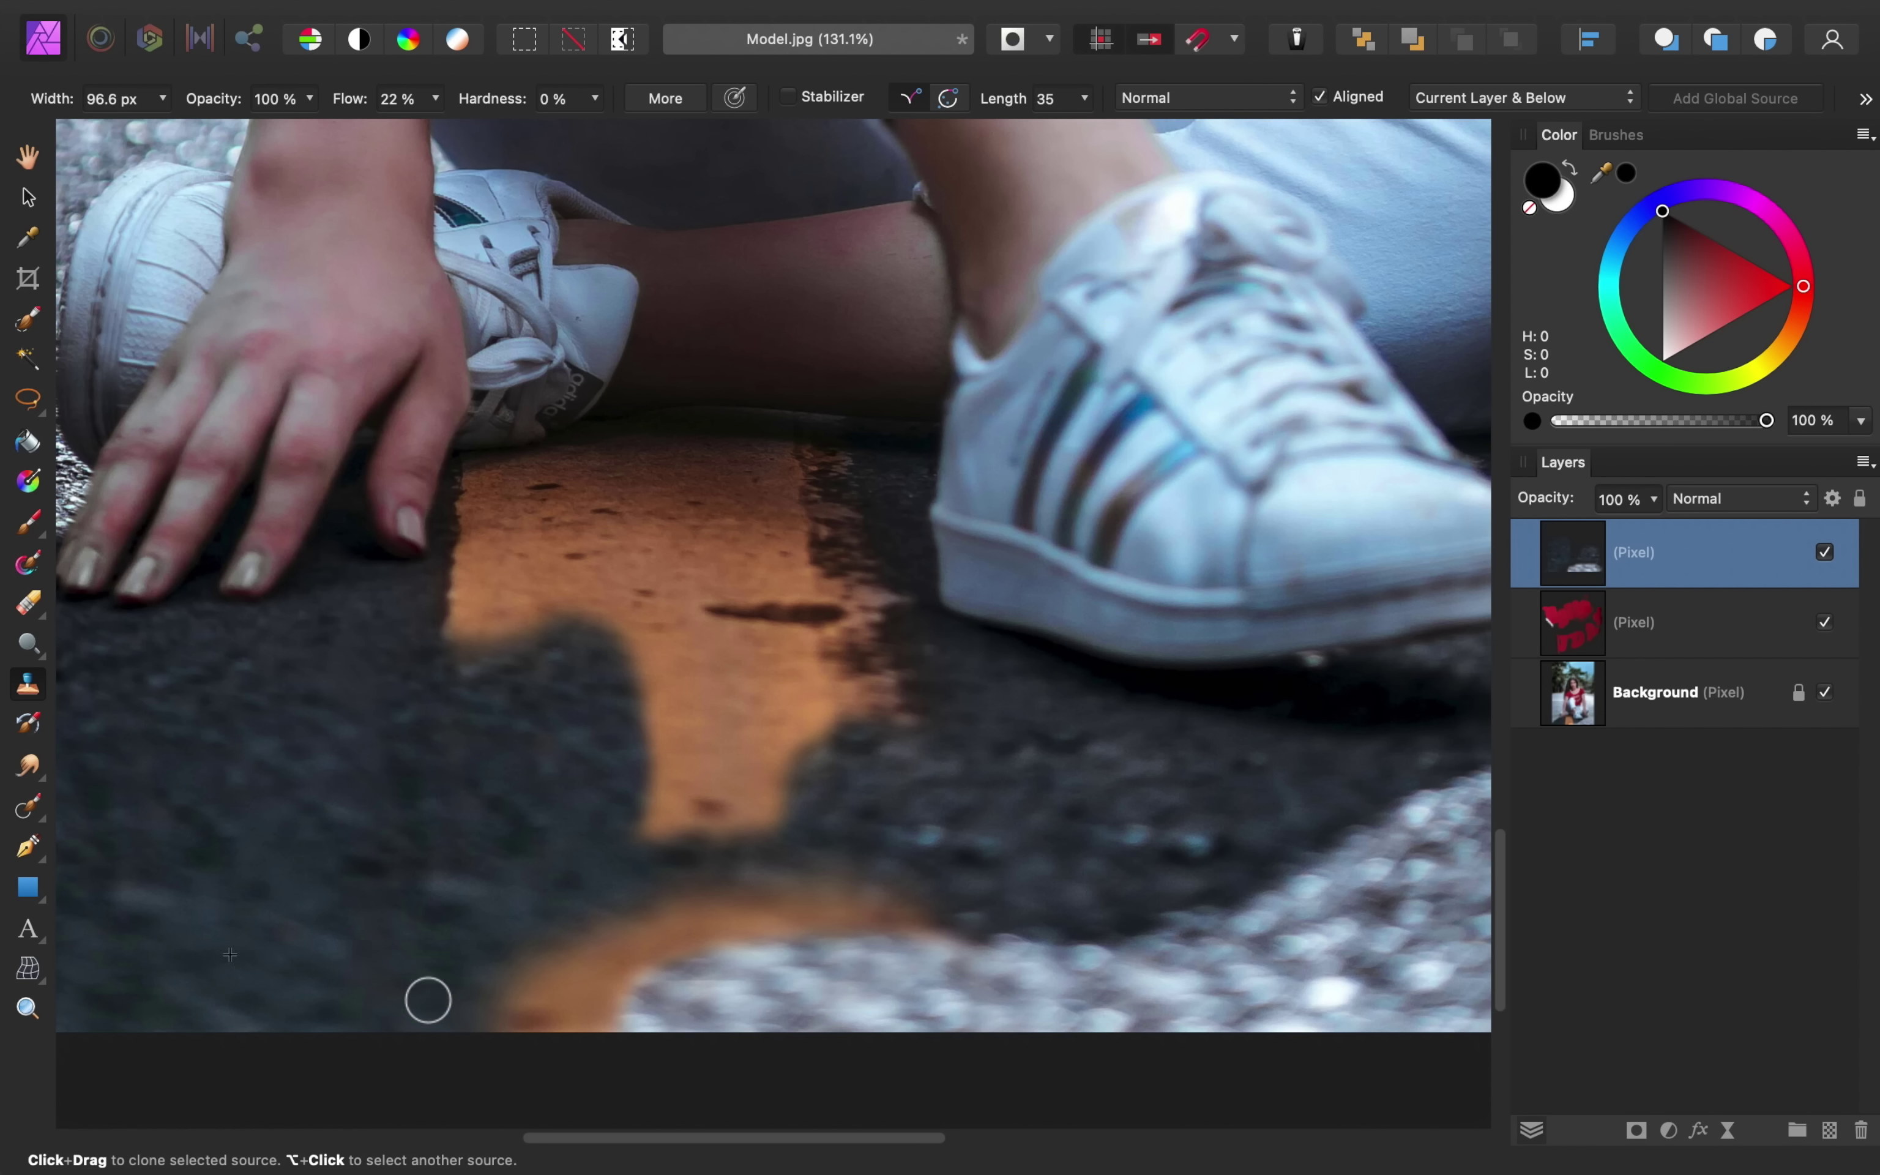
pyautogui.moveTo(470, 1011)
pyautogui.mouseDown()
pyautogui.moveTo(547, 1047)
pyautogui.moveTo(579, 976)
pyautogui.moveTo(593, 1050)
pyautogui.moveTo(548, 922)
pyautogui.moveTo(597, 974)
pyautogui.moveTo(908, 909)
pyautogui.moveTo(914, 884)
pyautogui.moveTo(863, 914)
pyautogui.moveTo(775, 870)
pyautogui.moveTo(523, 943)
pyautogui.moveTo(622, 775)
pyautogui.moveTo(774, 764)
pyautogui.moveTo(764, 840)
pyautogui.moveTo(737, 731)
pyautogui.moveTo(919, 717)
pyautogui.moveTo(823, 740)
pyautogui.moveTo(798, 707)
pyautogui.moveTo(659, 701)
pyautogui.moveTo(676, 706)
pyautogui.moveTo(444, 647)
pyautogui.moveTo(498, 618)
pyautogui.moveTo(642, 610)
pyautogui.moveTo(711, 661)
pyautogui.moveTo(790, 495)
pyautogui.moveTo(869, 504)
pyautogui.moveTo(854, 538)
pyautogui.moveTo(775, 548)
pyautogui.moveTo(762, 503)
pyautogui.moveTo(884, 437)
pyautogui.moveTo(815, 438)
pyautogui.moveTo(700, 468)
pyautogui.moveTo(862, 436)
pyautogui.moveTo(662, 494)
pyautogui.moveTo(688, 454)
pyautogui.moveTo(698, 519)
pyautogui.moveTo(696, 487)
pyautogui.moveTo(581, 458)
pyautogui.moveTo(733, 492)
pyautogui.moveTo(548, 501)
pyautogui.moveTo(502, 522)
pyautogui.moveTo(534, 480)
pyautogui.moveTo(467, 502)
pyautogui.moveTo(531, 470)
pyautogui.moveTo(577, 476)
pyautogui.moveTo(461, 576)
pyautogui.moveTo(563, 527)
pyautogui.moveTo(509, 489)
pyautogui.moveTo(589, 591)
pyautogui.moveTo(675, 567)
pyautogui.moveTo(735, 595)
pyautogui.moveTo(894, 579)
pyautogui.moveTo(759, 552)
pyautogui.mouseUp()
pyautogui.press(']')
pyautogui.press(']')
pyautogui.press(']')
pyautogui.press(']')
pyautogui.press(']')
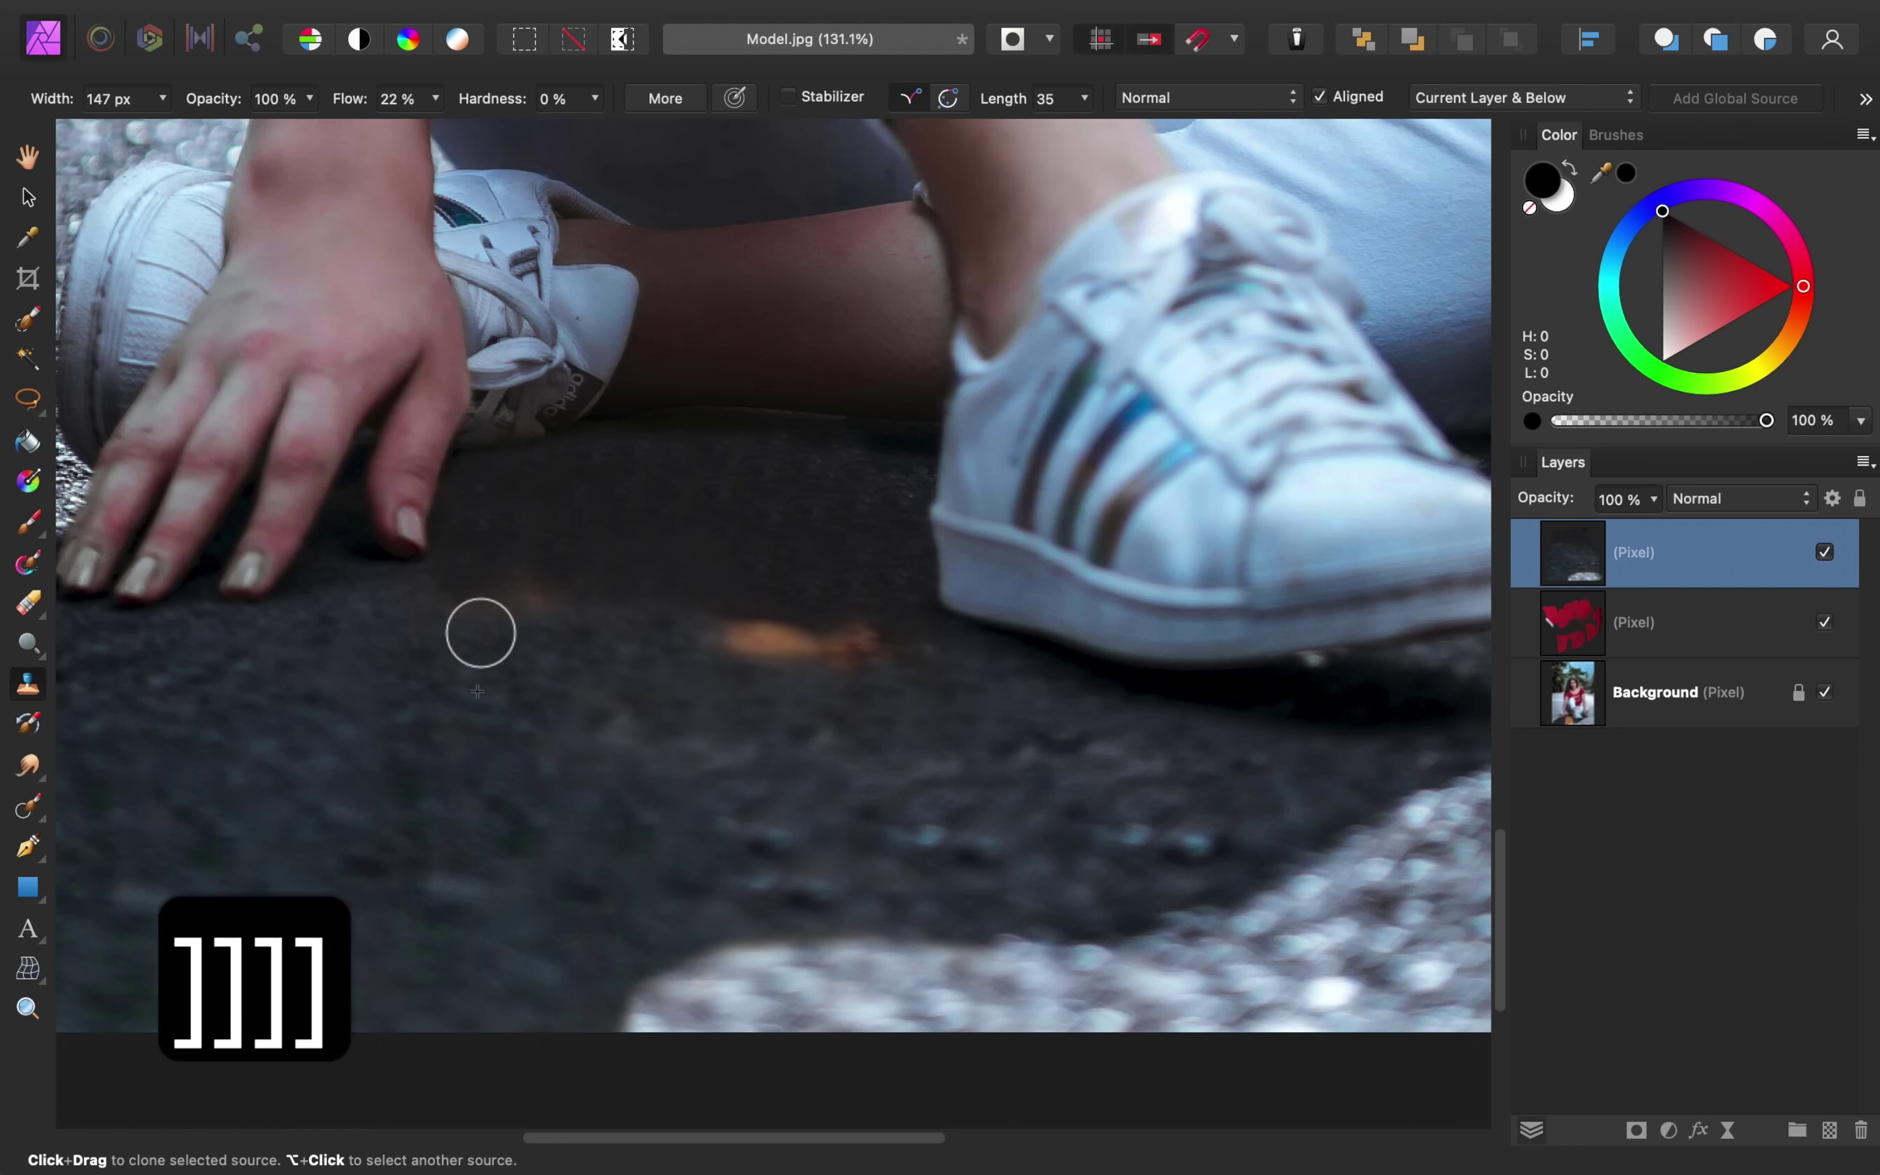
pyautogui.press('super+z')
pyautogui.press('super+z')
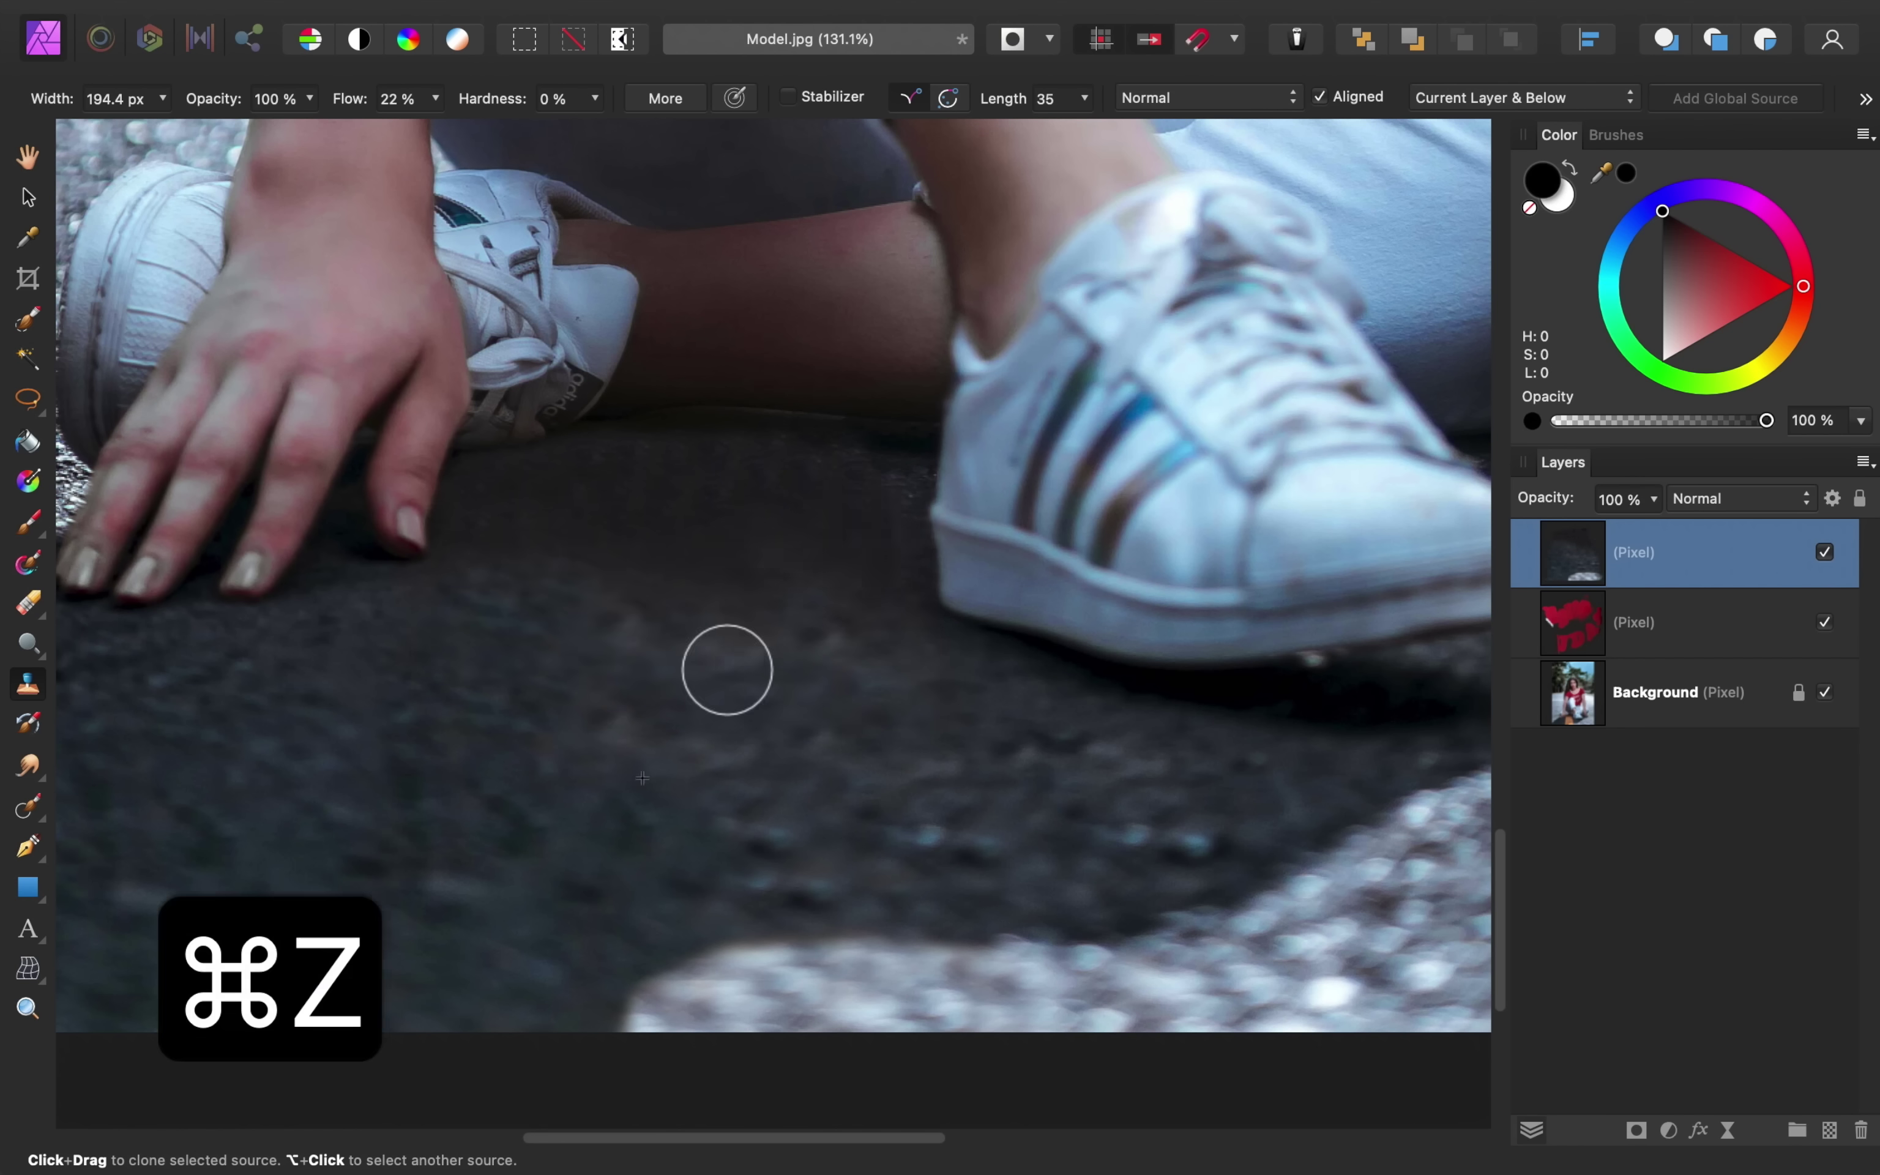
pyautogui.press('super+z')
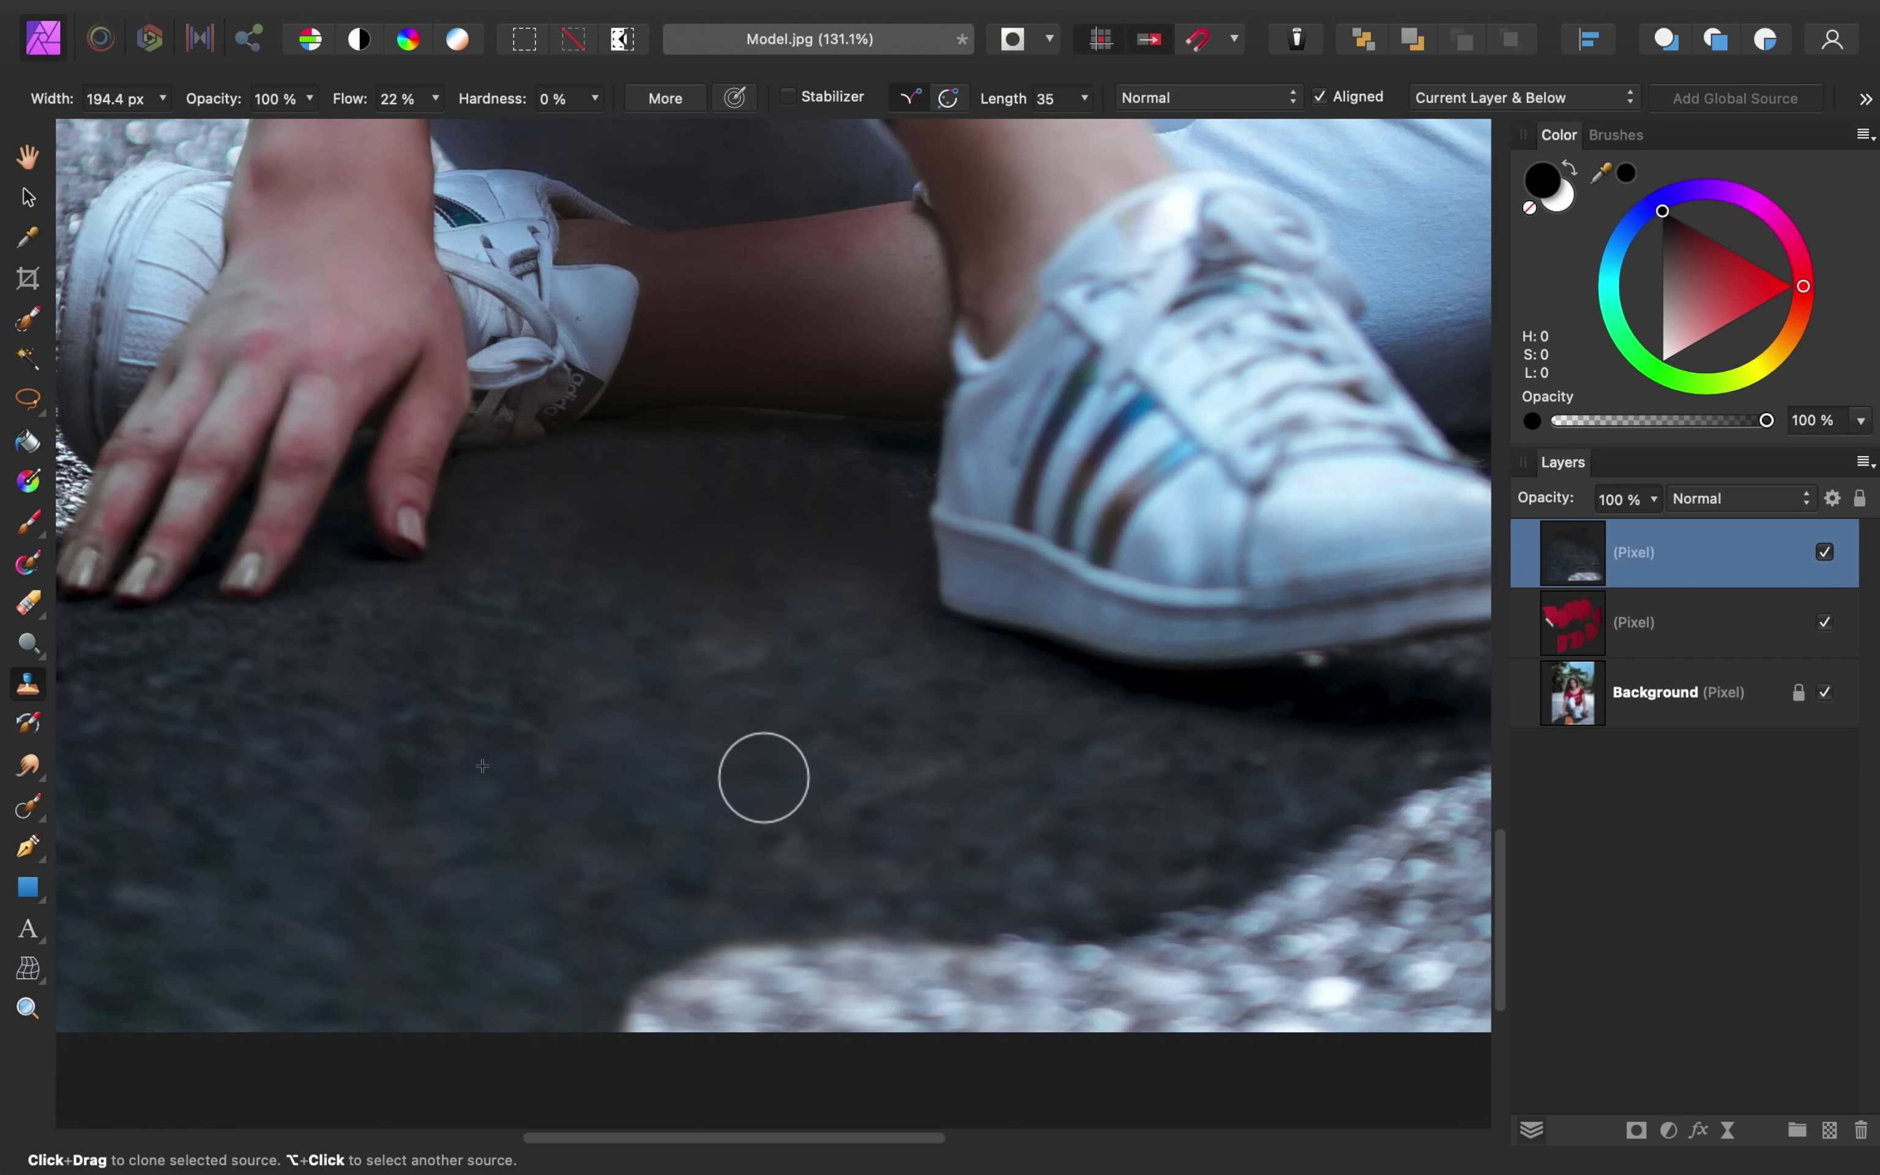
# Toggle the clone layer twice to compare the road fix, then scroll up to the necklace
pyautogui.click(1823, 553)
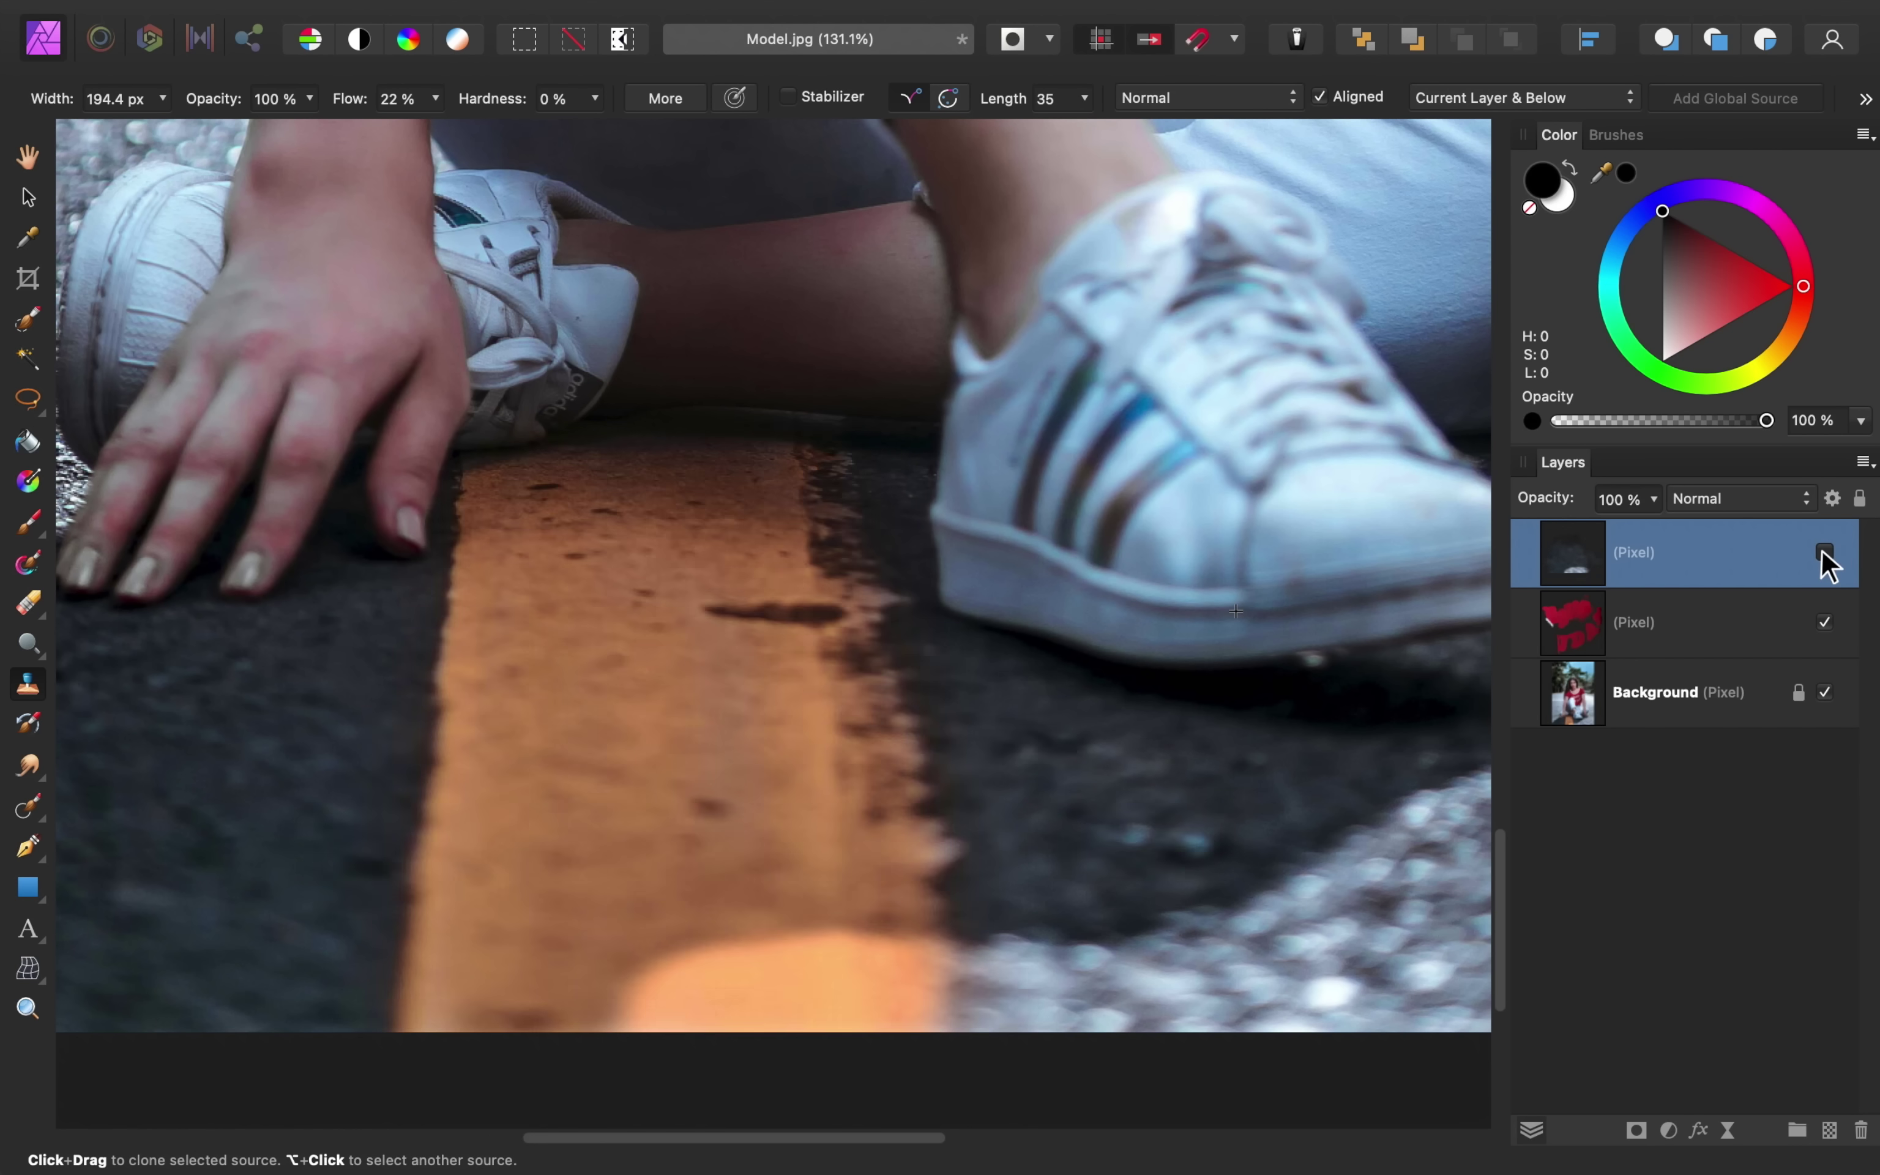
pyautogui.click(1823, 553)
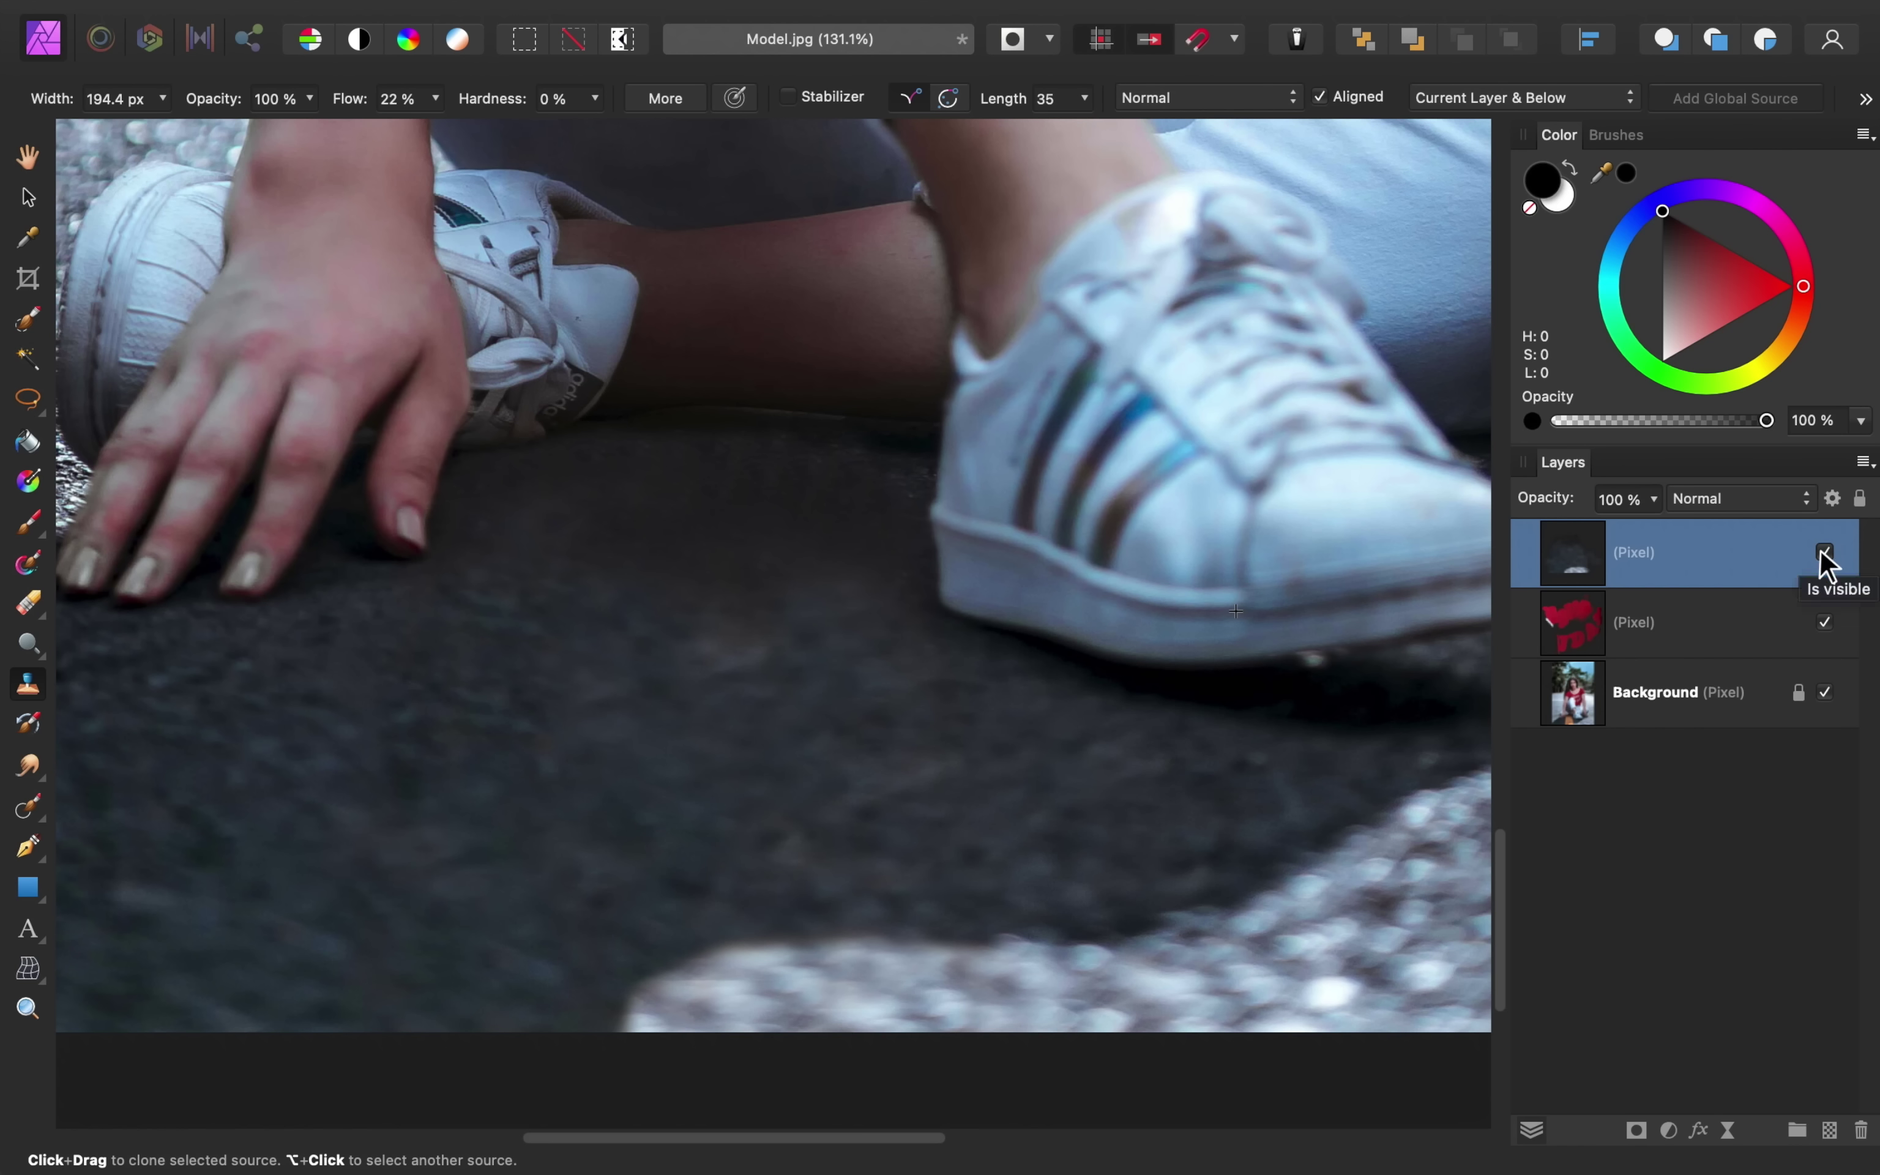
pyautogui.click(1823, 552)
pyautogui.click(1823, 553)
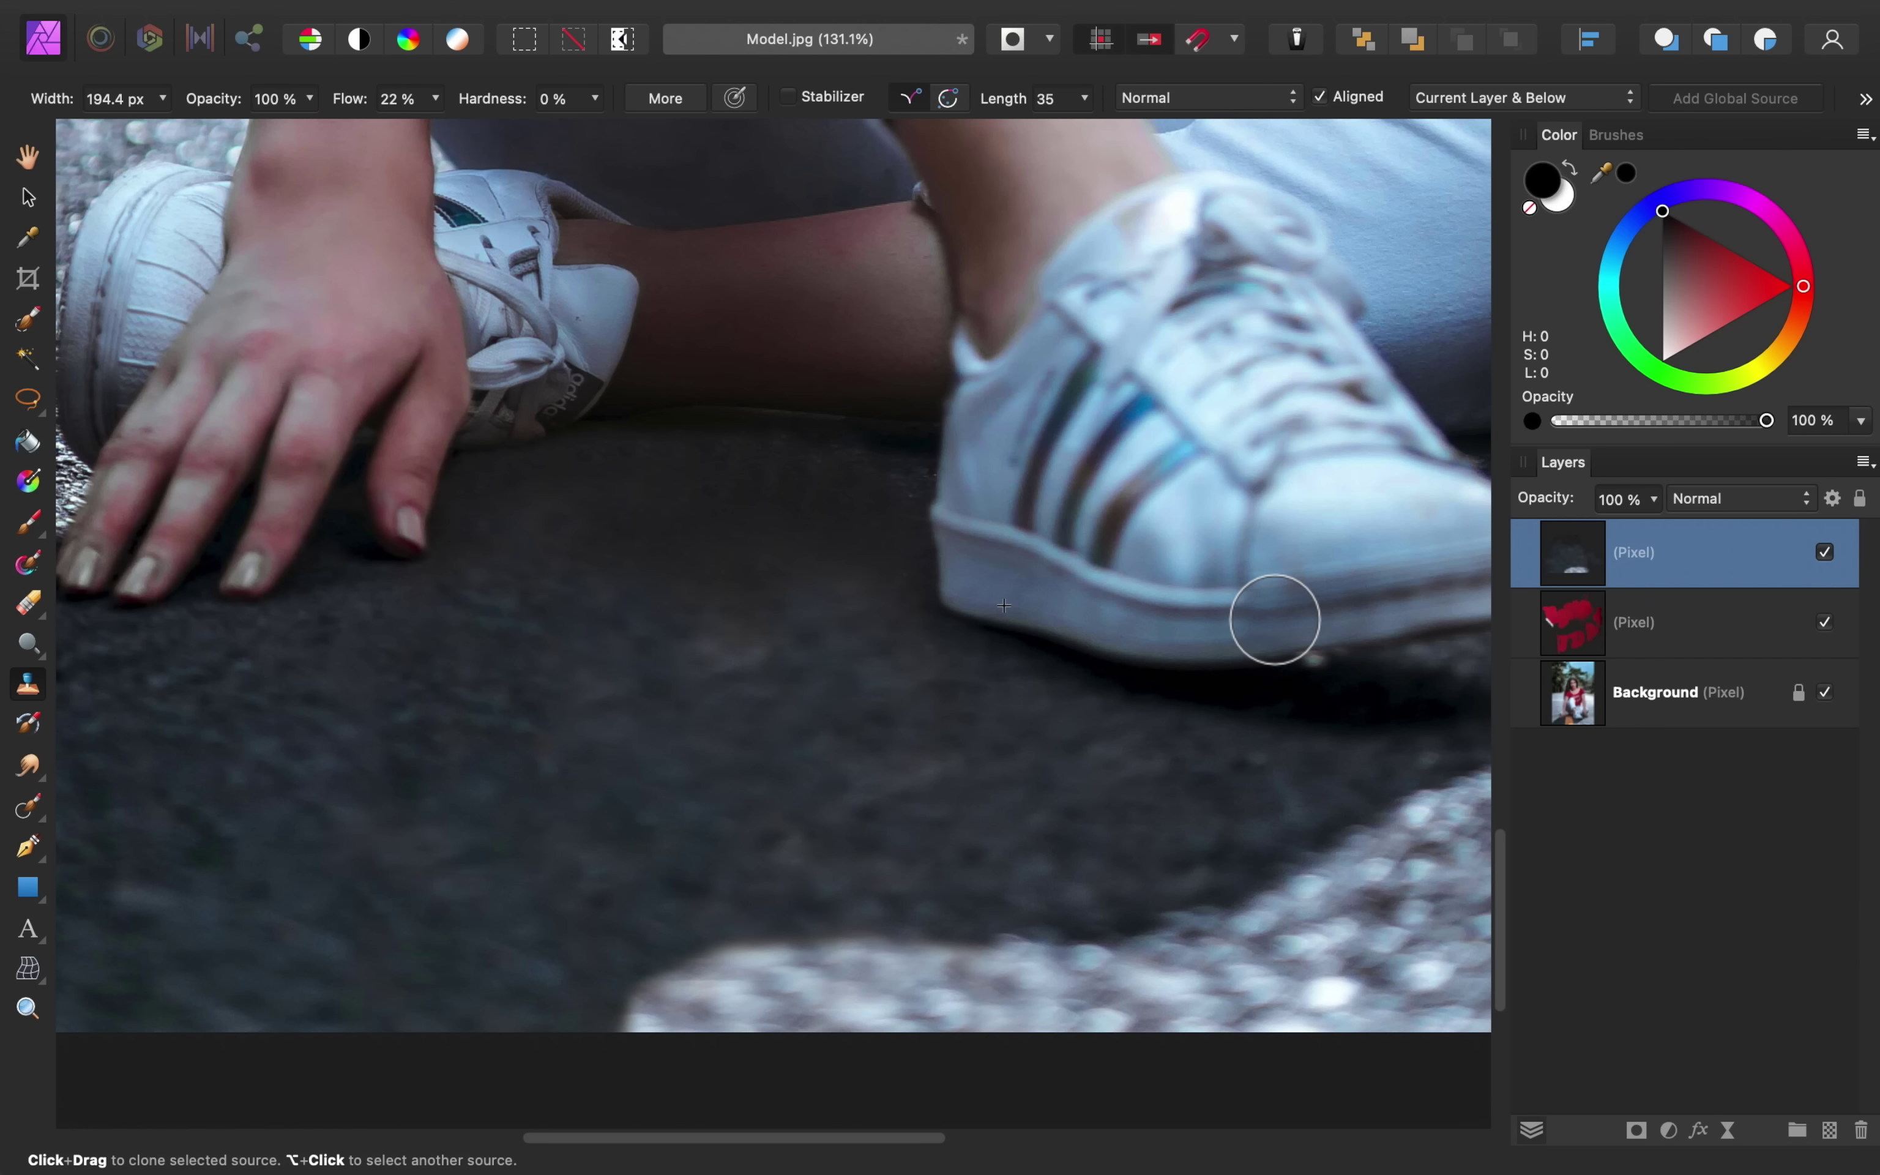
pyautogui.scroll(20, 1274, 619)
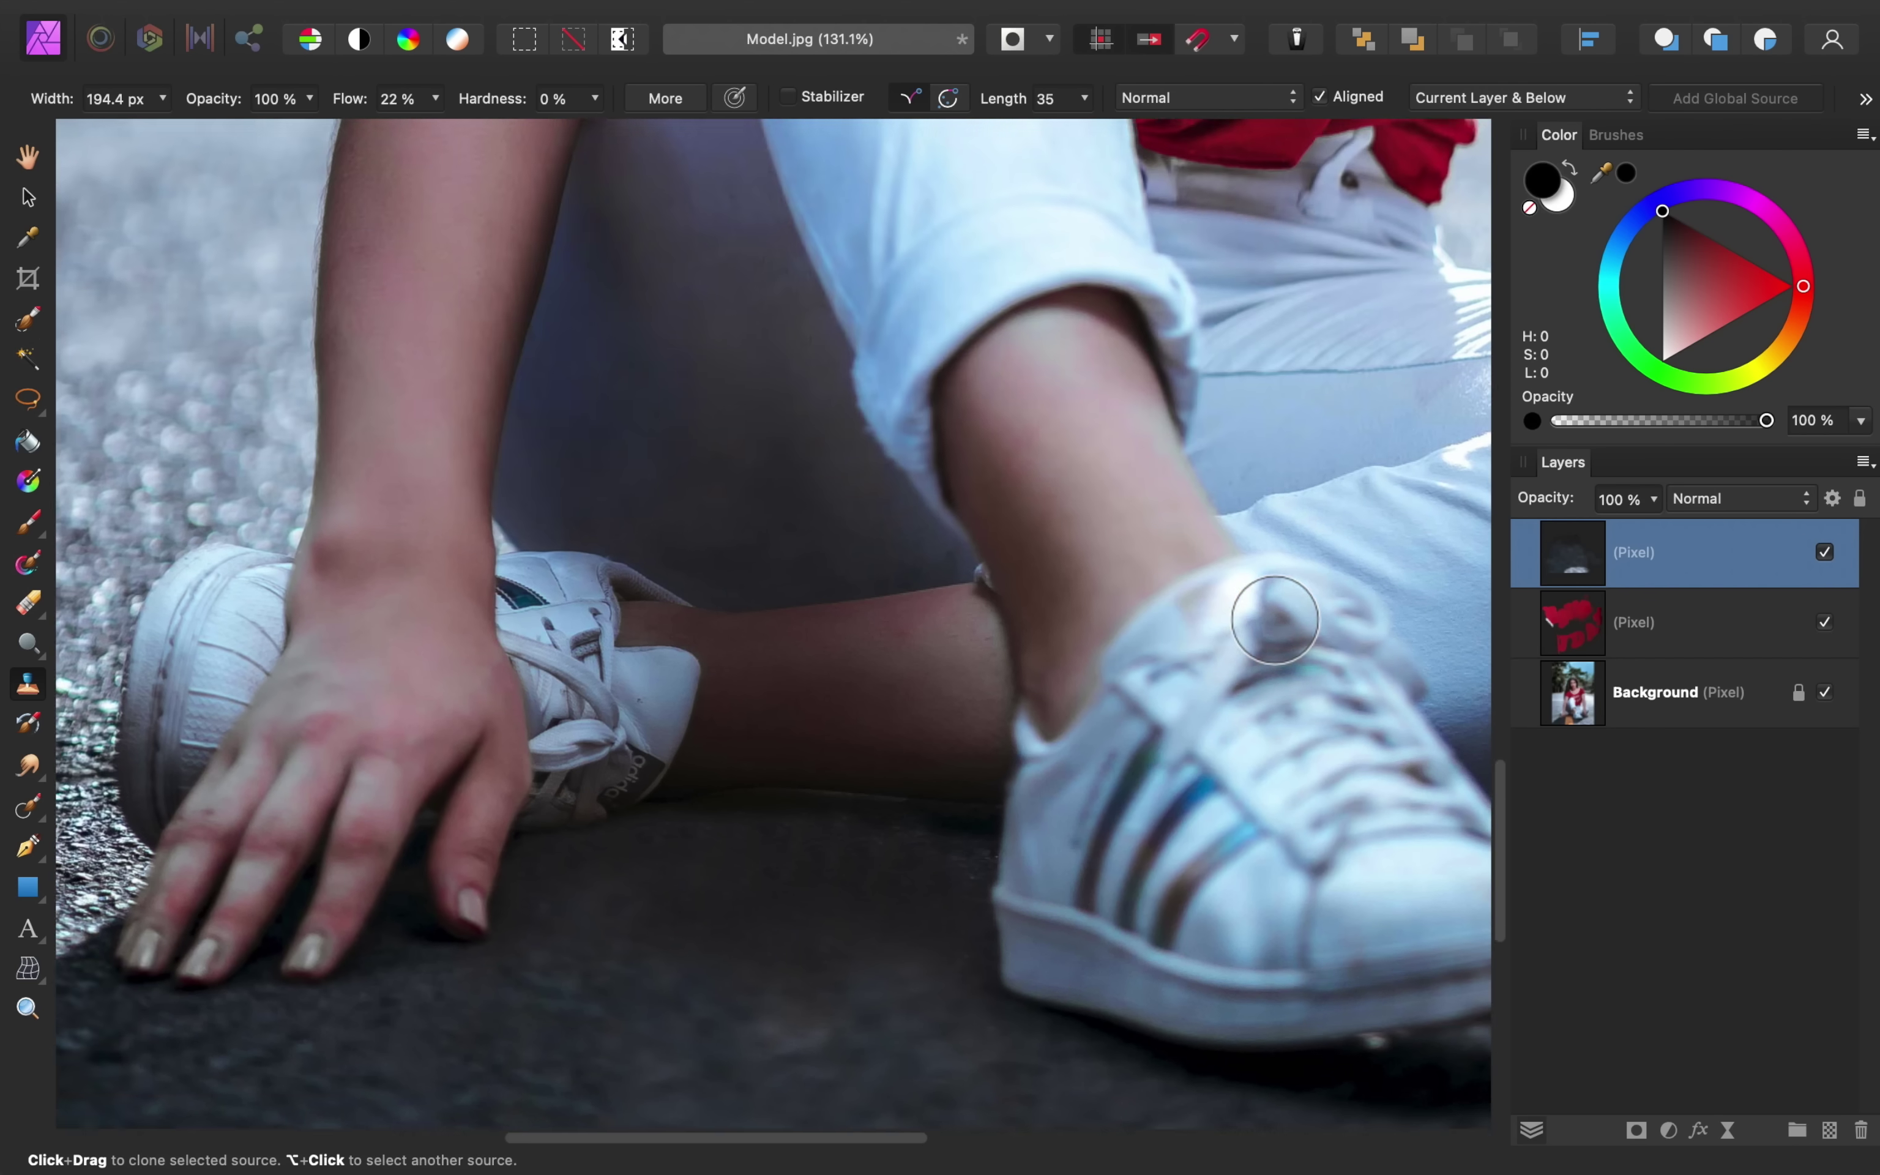
pyautogui.scroll(8, 1274, 619)
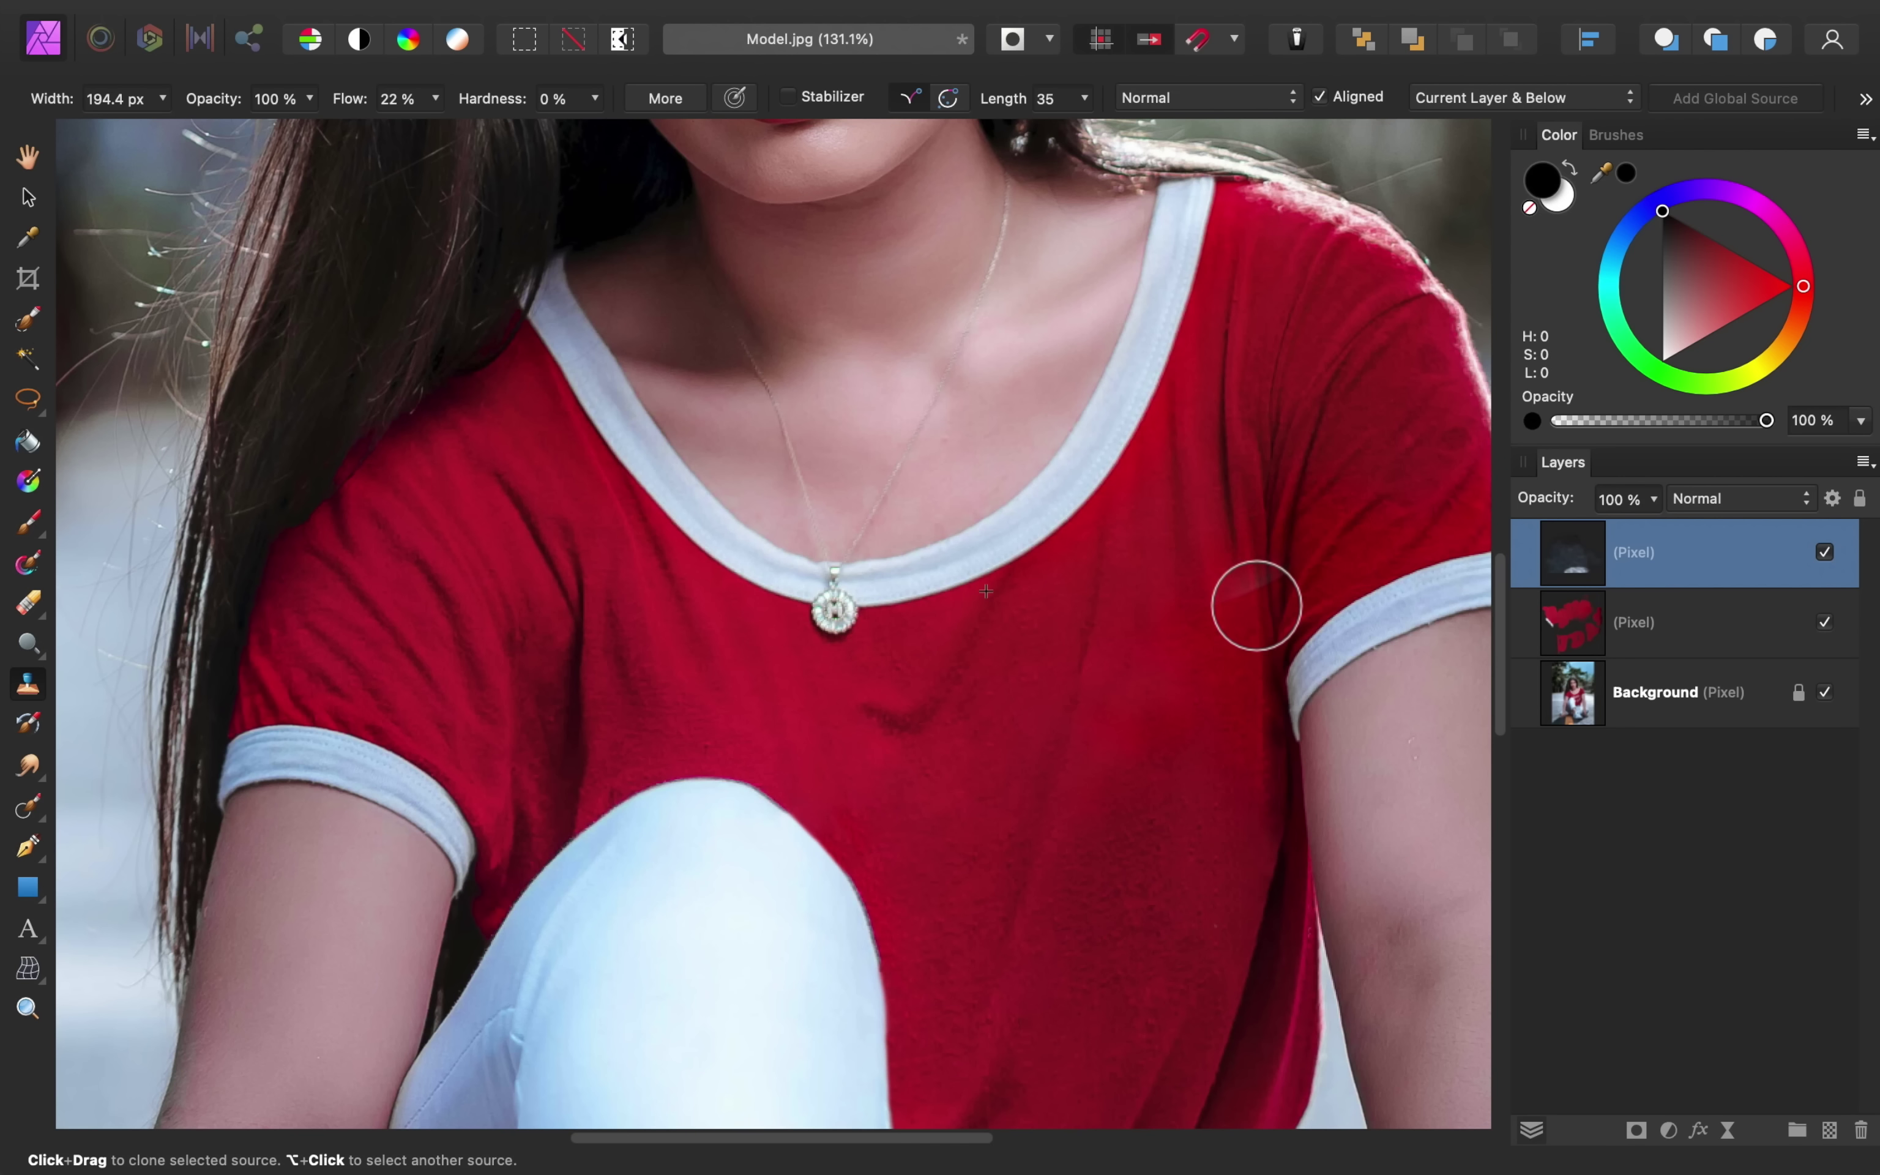
pyautogui.click(32, 808)
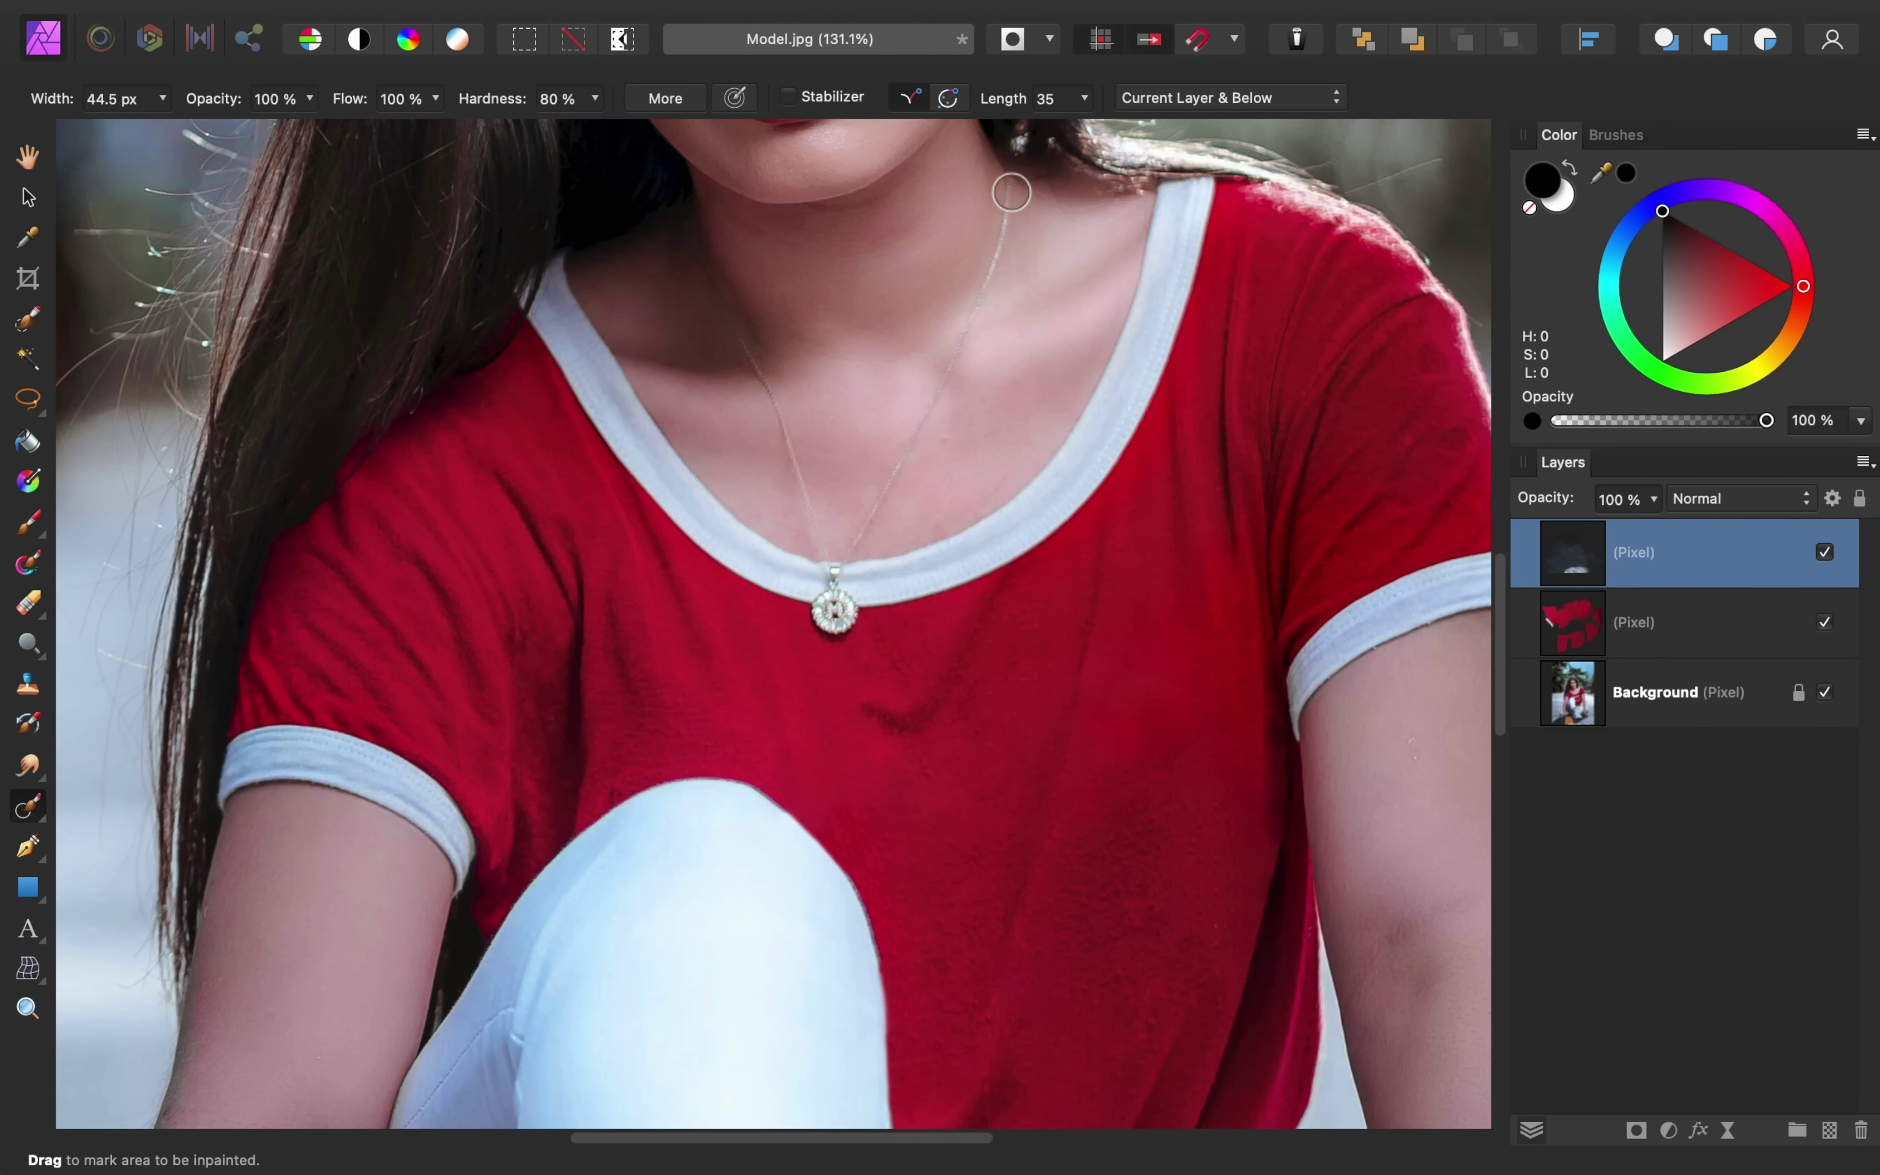
# Shrink the Inpainting Brush to 23.2 px and paint away the necklace chain and pendant
pyautogui.press('[')
pyautogui.press('[')
pyautogui.press('[')
pyautogui.press('[')
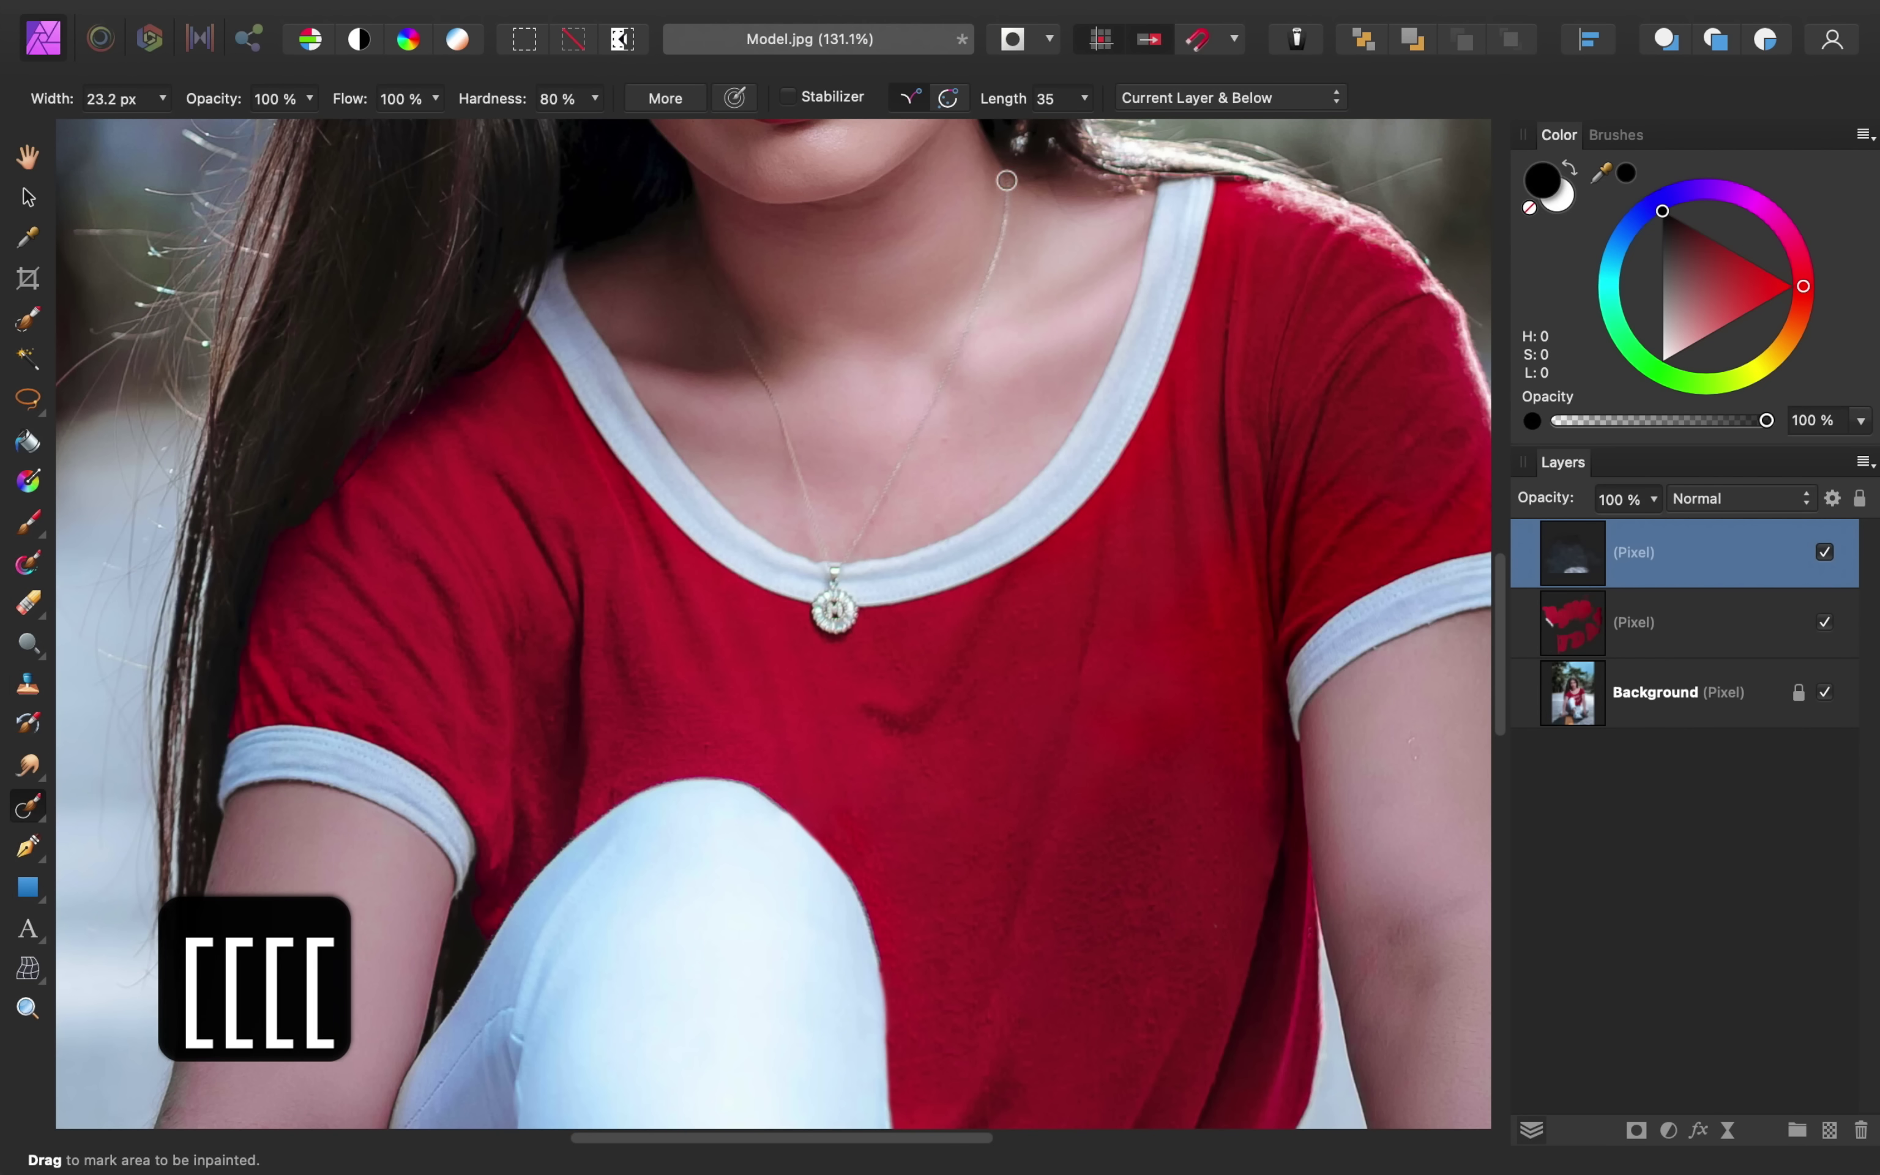
pyautogui.moveTo(995, 250); pyautogui.dragTo(967, 329)
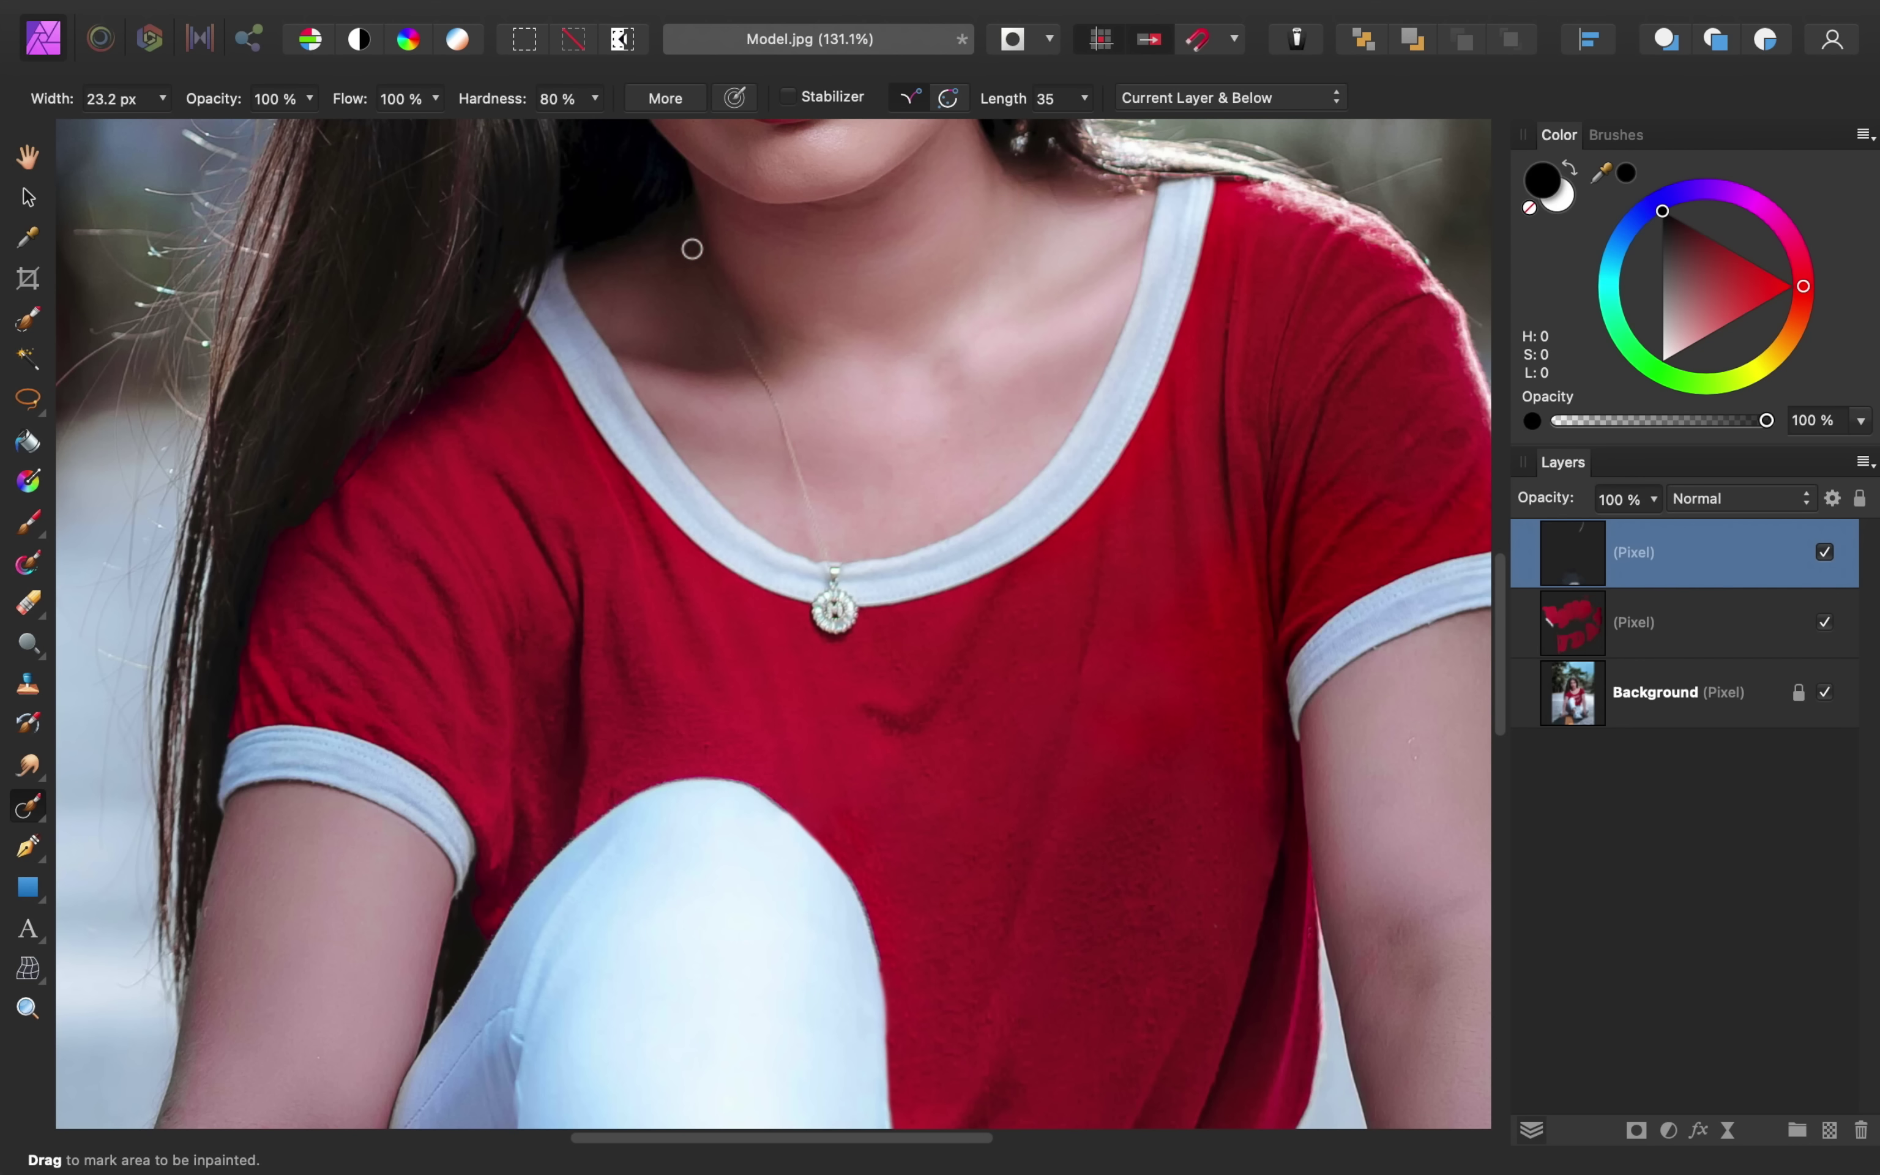
pyautogui.moveTo(775, 388)
pyautogui.mouseDown()
pyautogui.moveTo(821, 550)
pyautogui.moveTo(738, 345)
pyautogui.mouseUp()
pyautogui.scroll(5, 847, 598)
pyautogui.moveTo(836, 550); pyautogui.dragTo(859, 604)
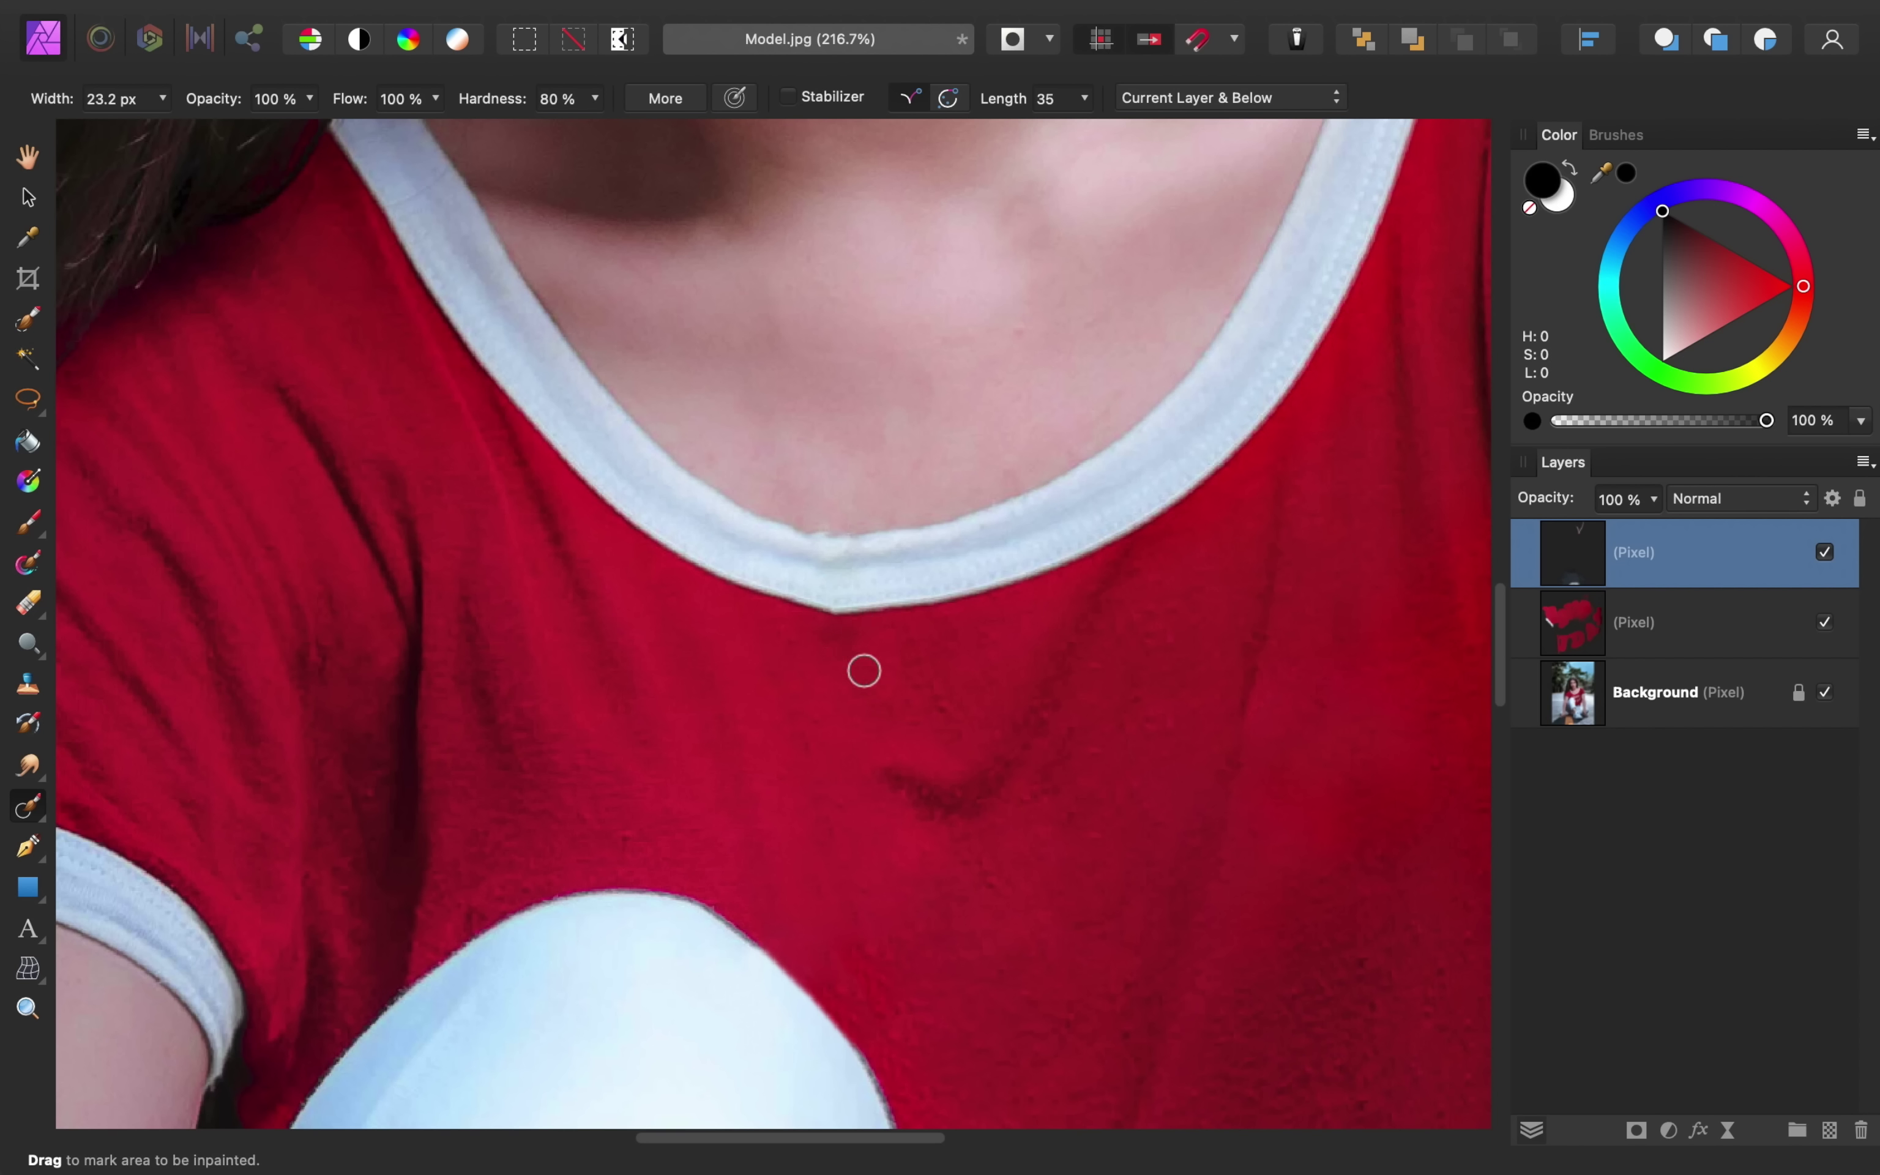
pyautogui.scroll(-5, 881, 737)
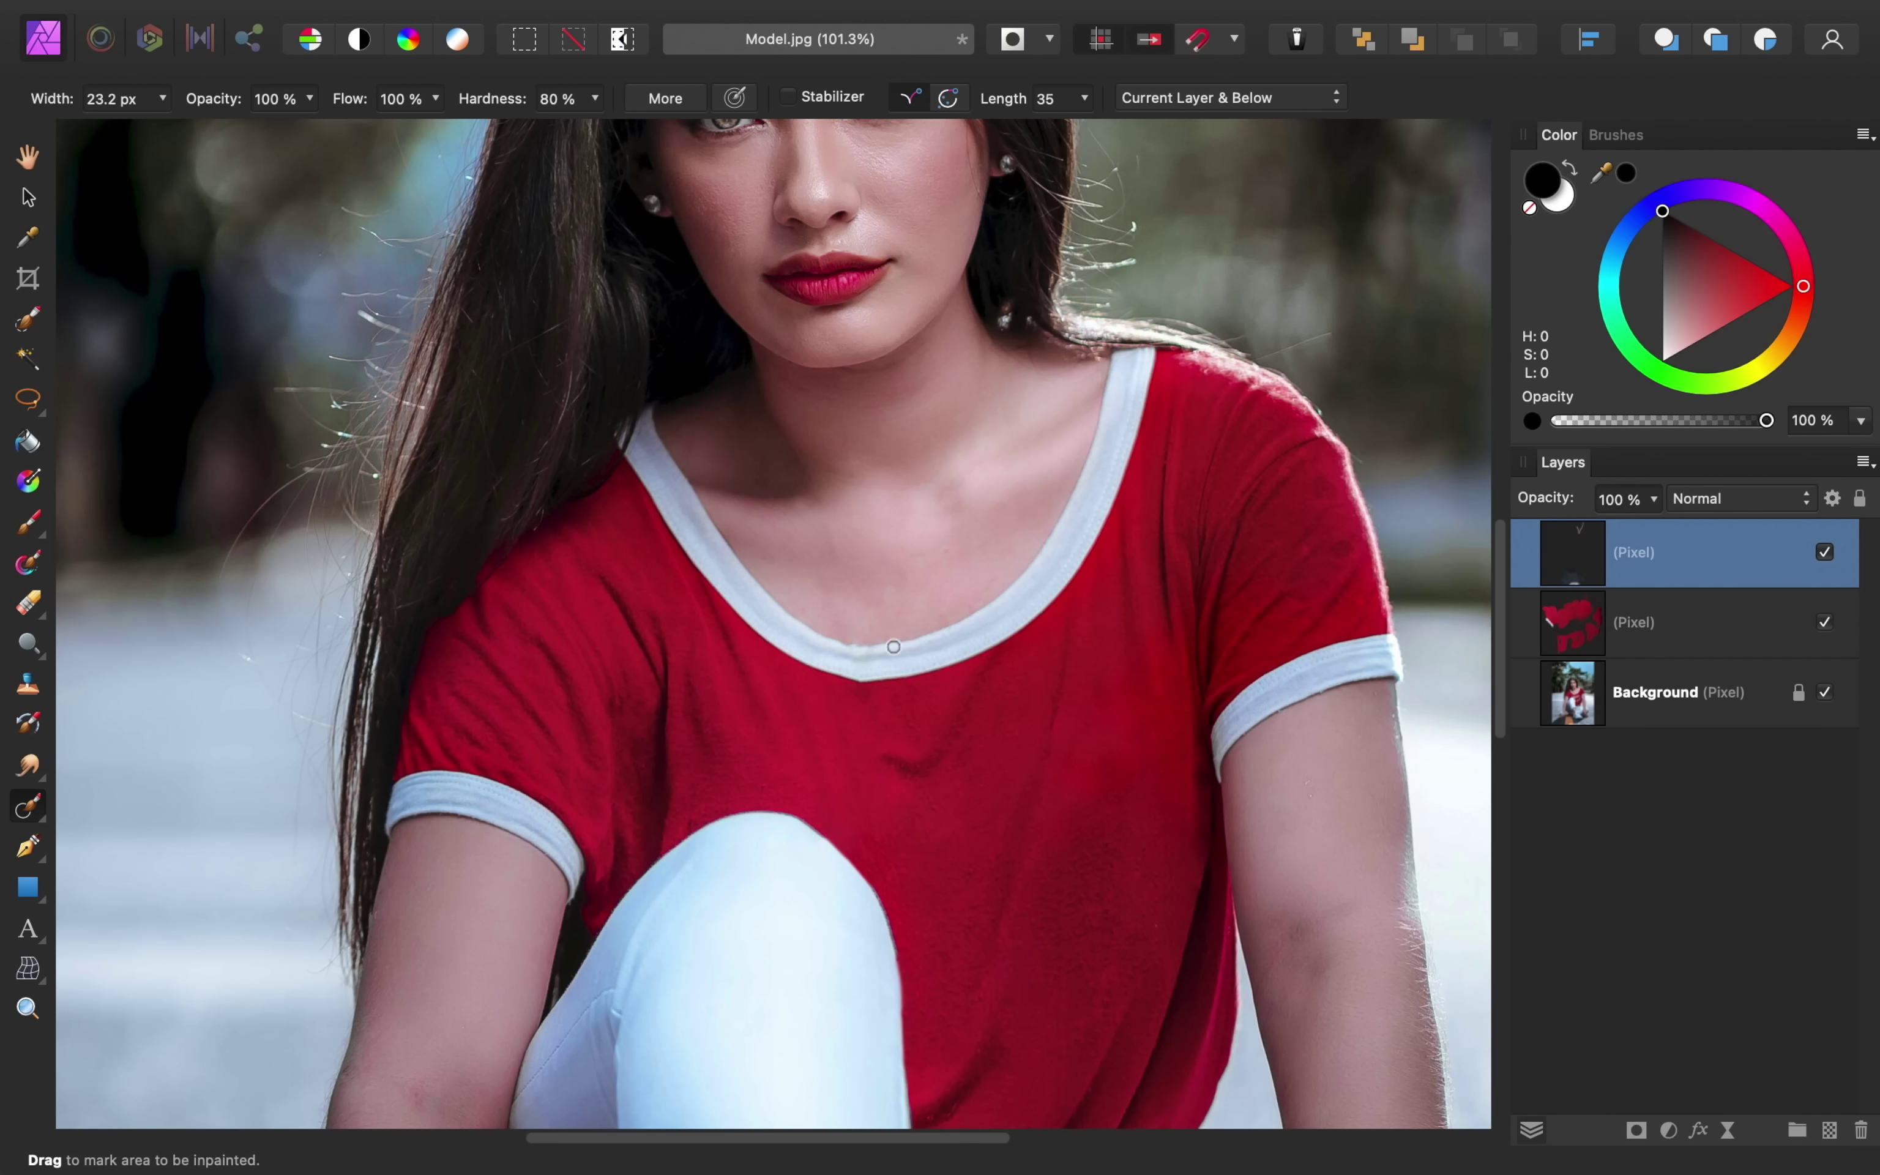
# On a new top pixel layer, clone a strip of the white collar onto the neck
pyautogui.click(1831, 1131)
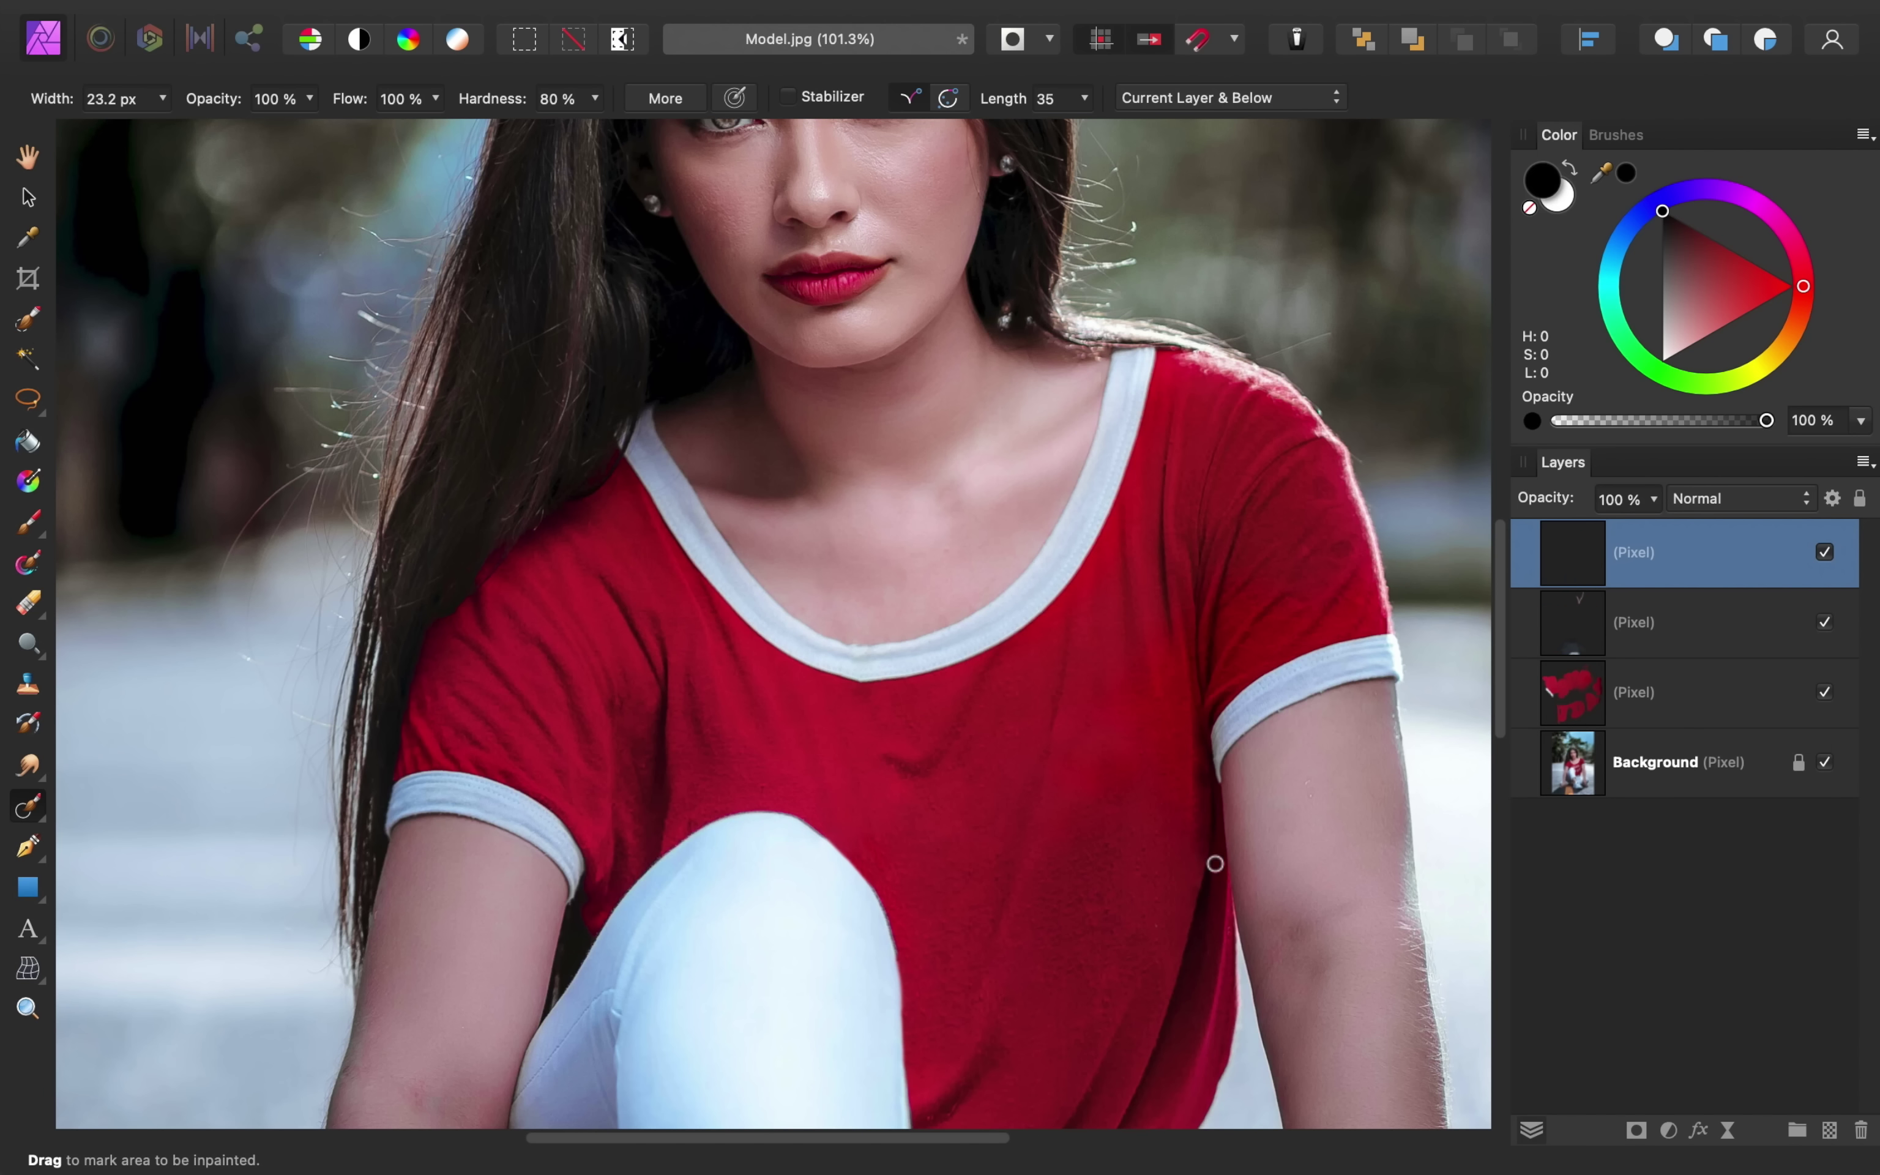
pyautogui.click(28, 685)
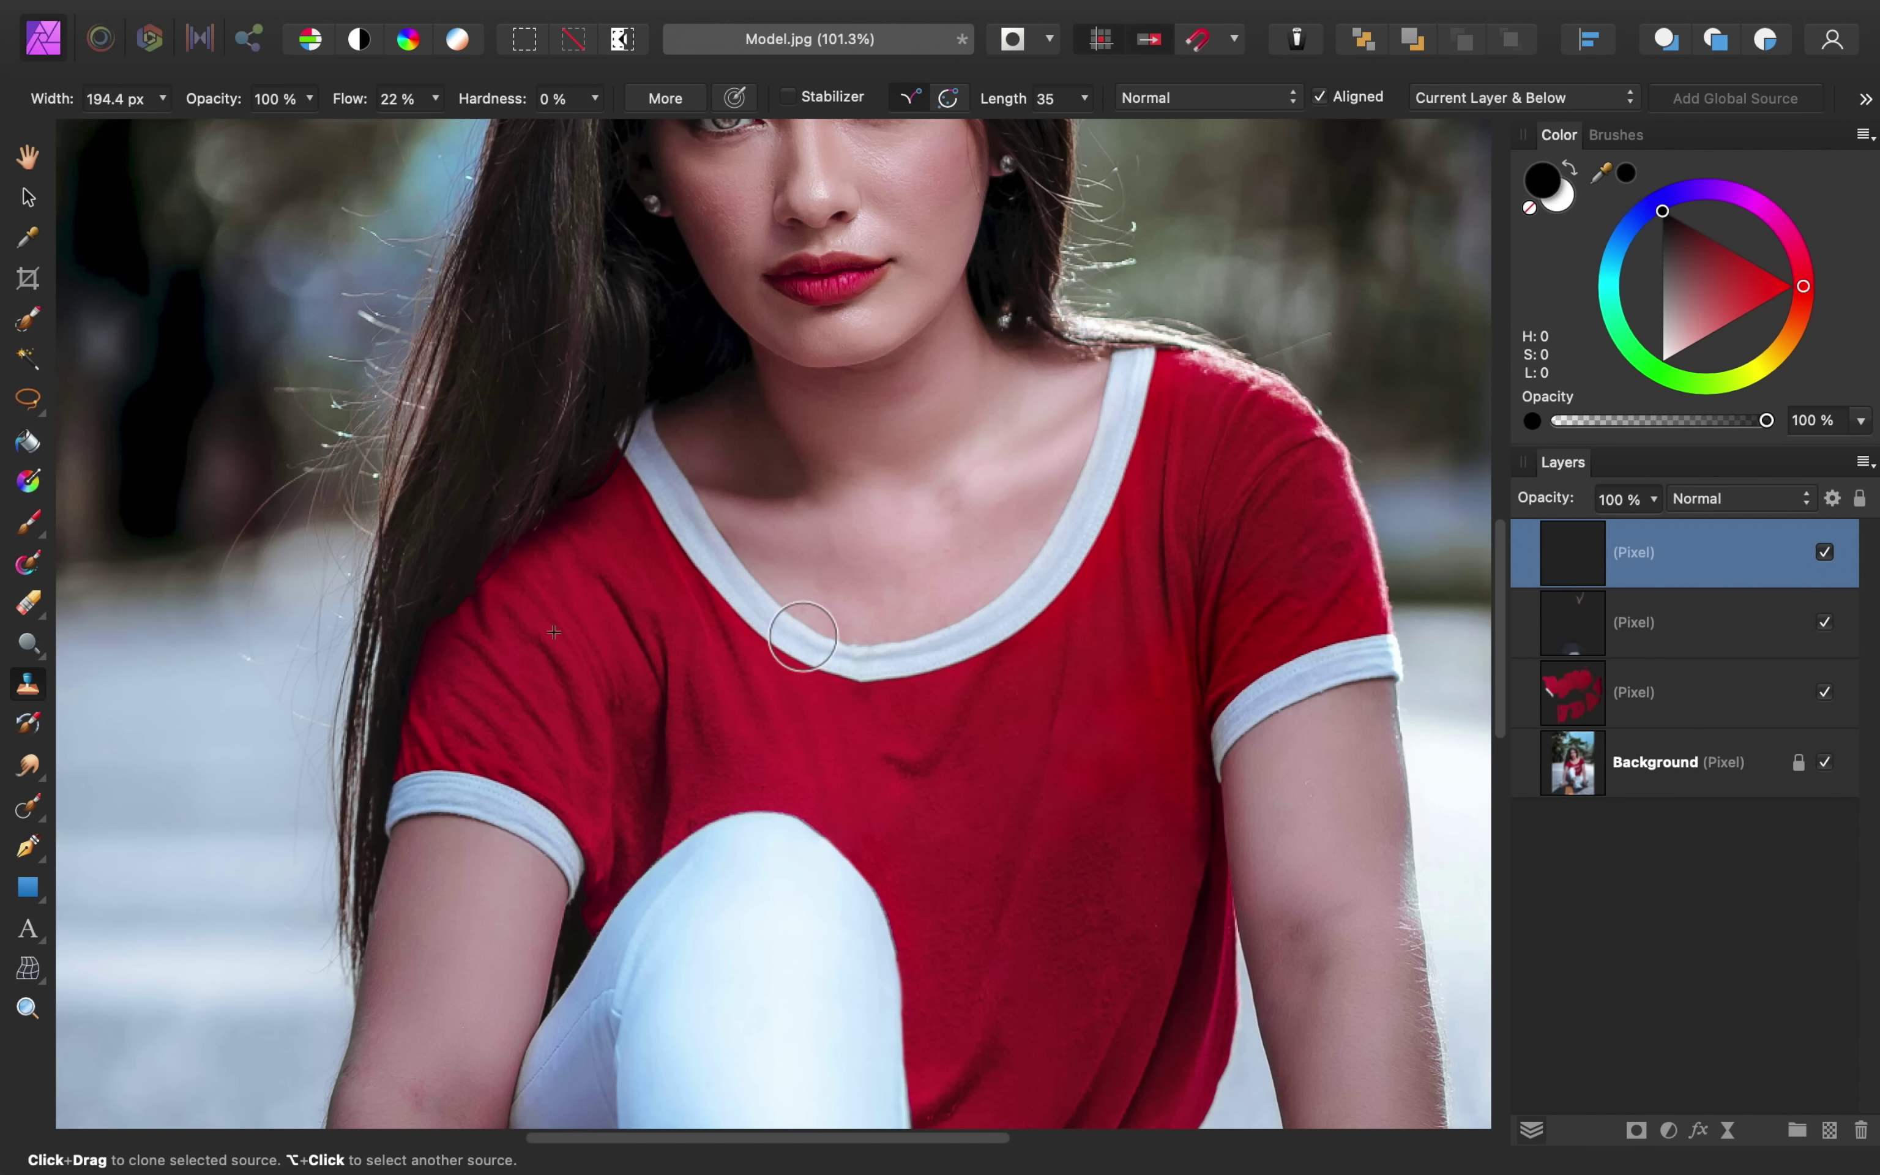
pyautogui.keyDown('alt'); pyautogui.click(804, 596); pyautogui.keyUp('alt')
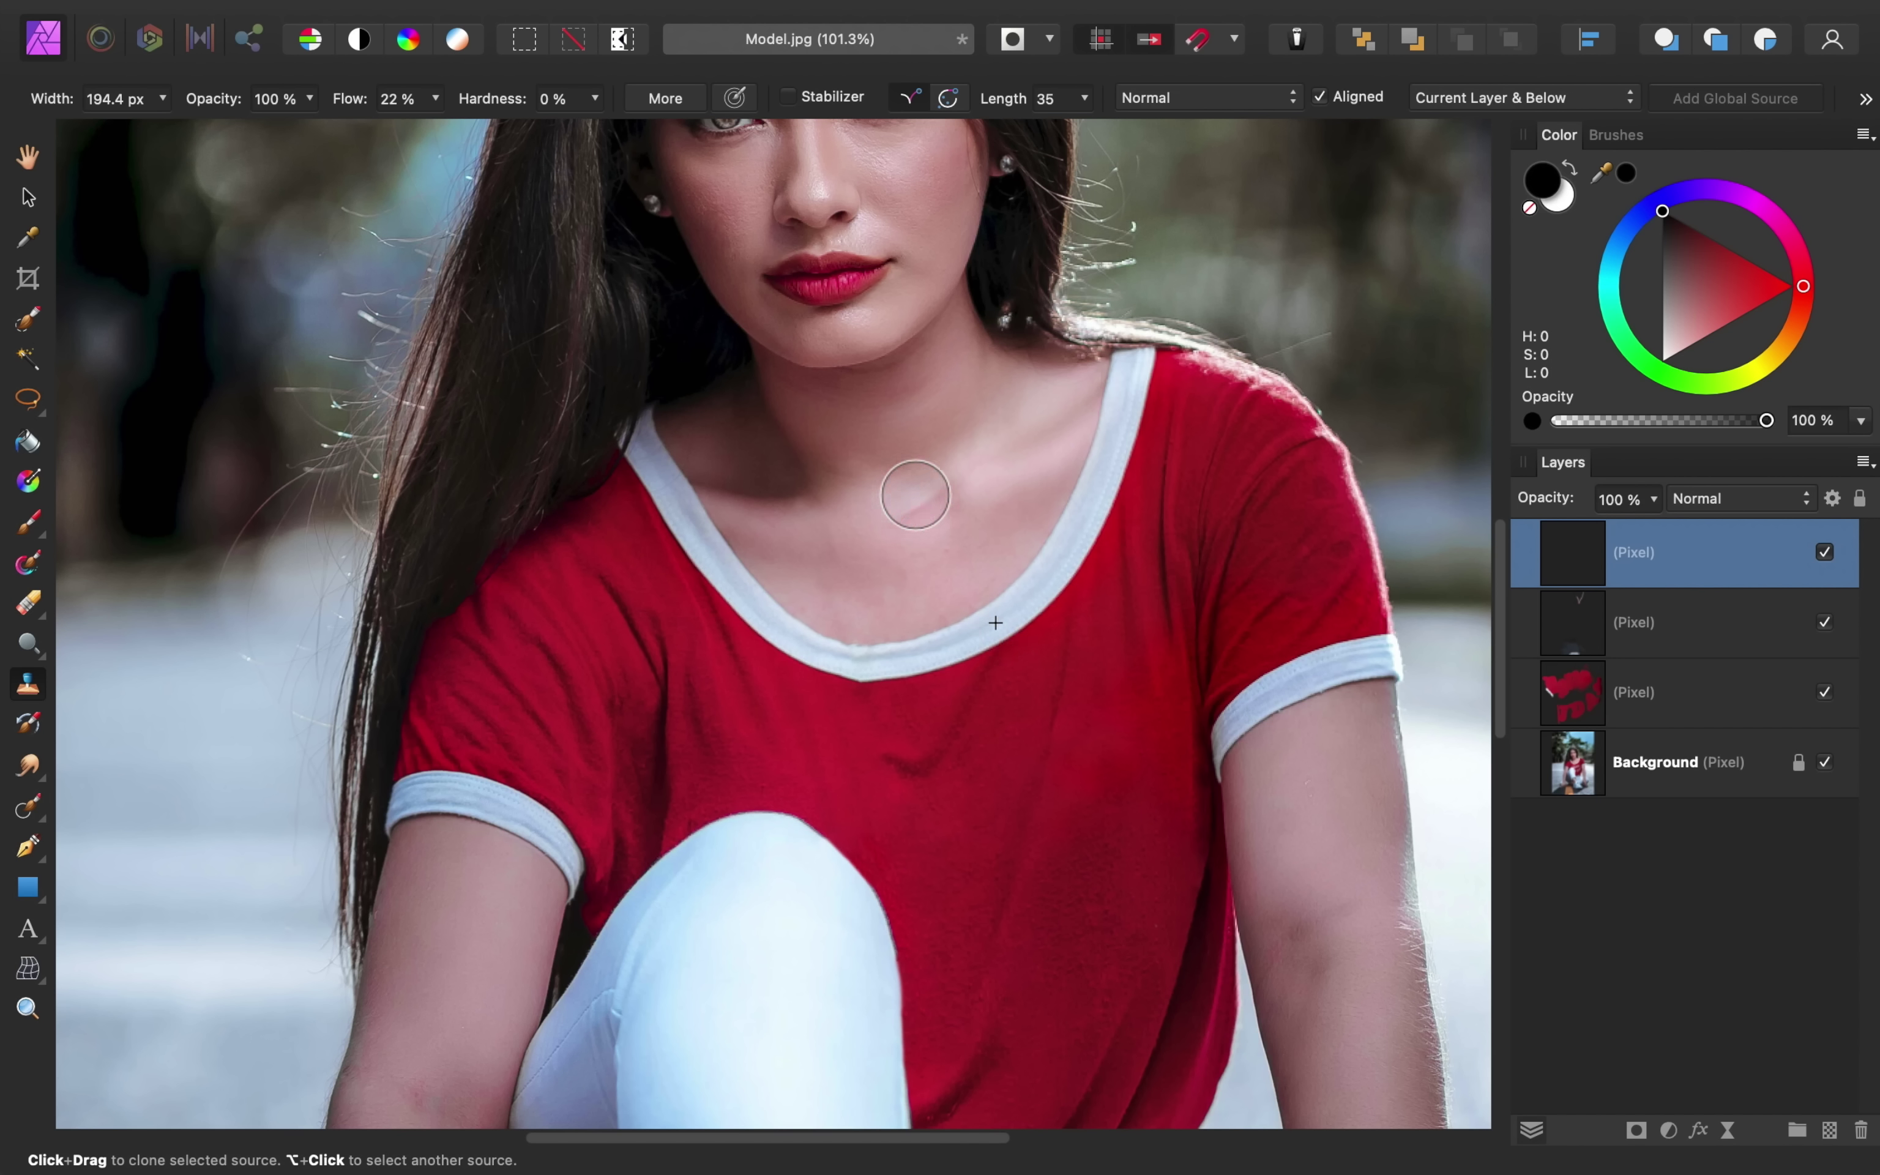
pyautogui.moveTo(915, 495)
pyautogui.mouseDown()
pyautogui.moveTo(919, 524)
pyautogui.moveTo(954, 478)
pyautogui.moveTo(914, 515)
pyautogui.moveTo(989, 511)
pyautogui.mouseUp()
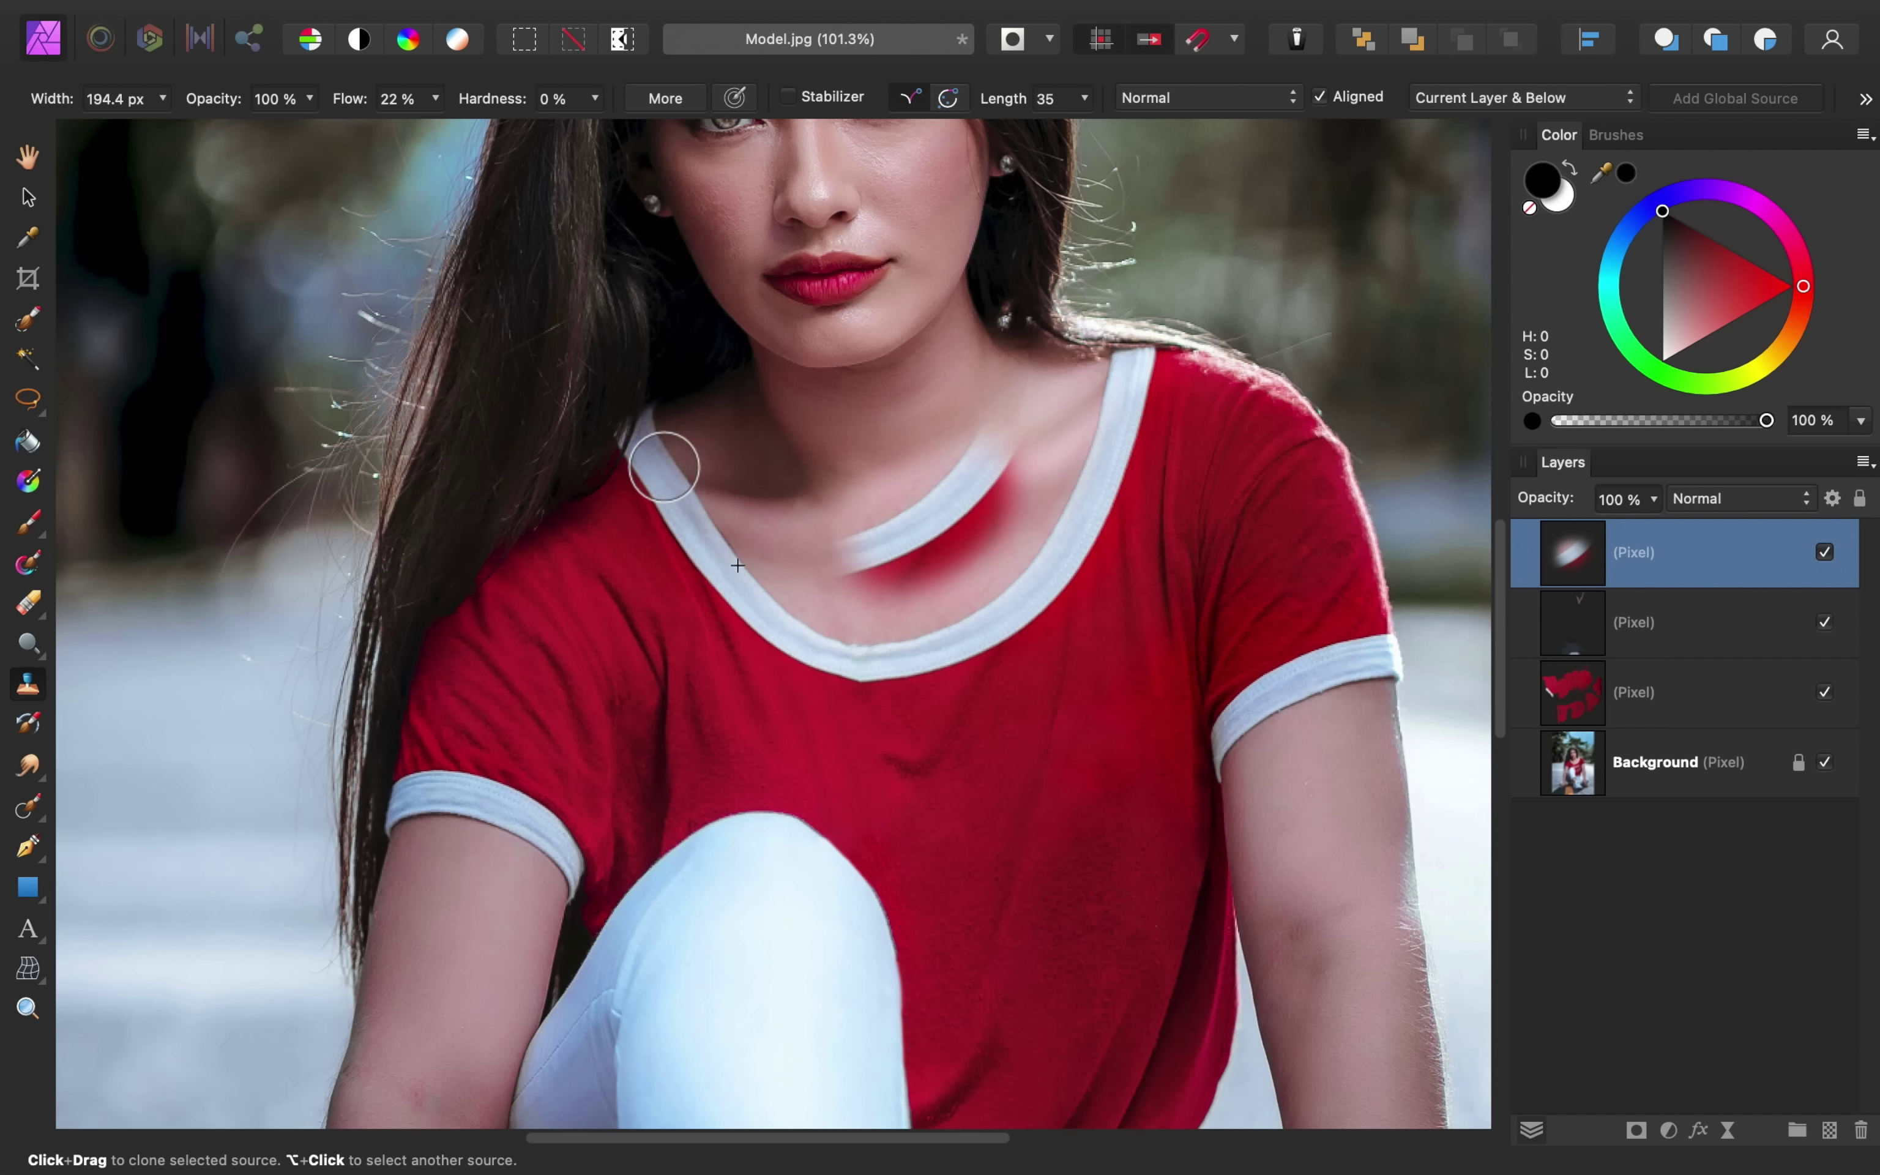
# Move the collar patch onto the lower neckline band and rotate it to about -42°
pyautogui.click(28, 196)
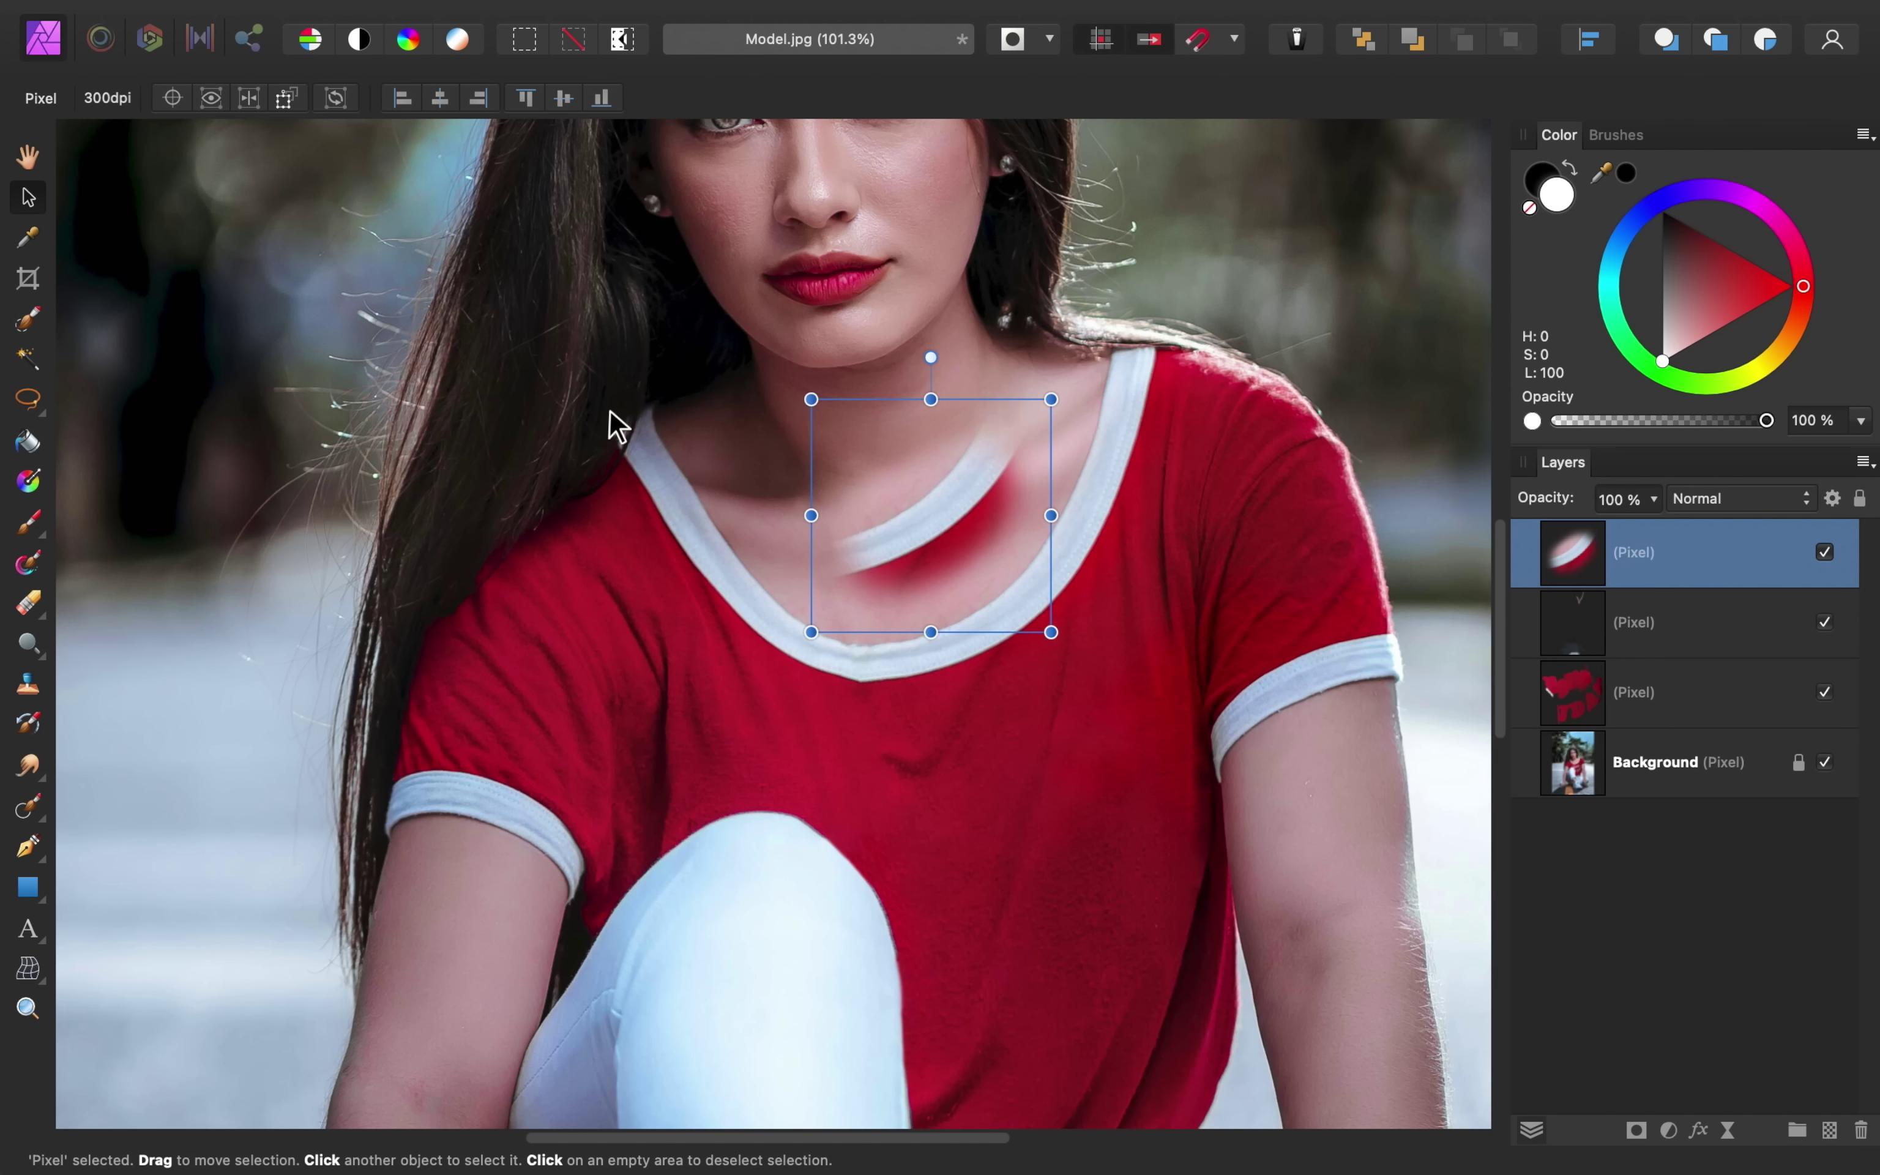
pyautogui.moveTo(996, 490)
pyautogui.mouseDown()
pyautogui.moveTo(1007, 521)
pyautogui.moveTo(977, 537)
pyautogui.moveTo(988, 511)
pyautogui.mouseUp()
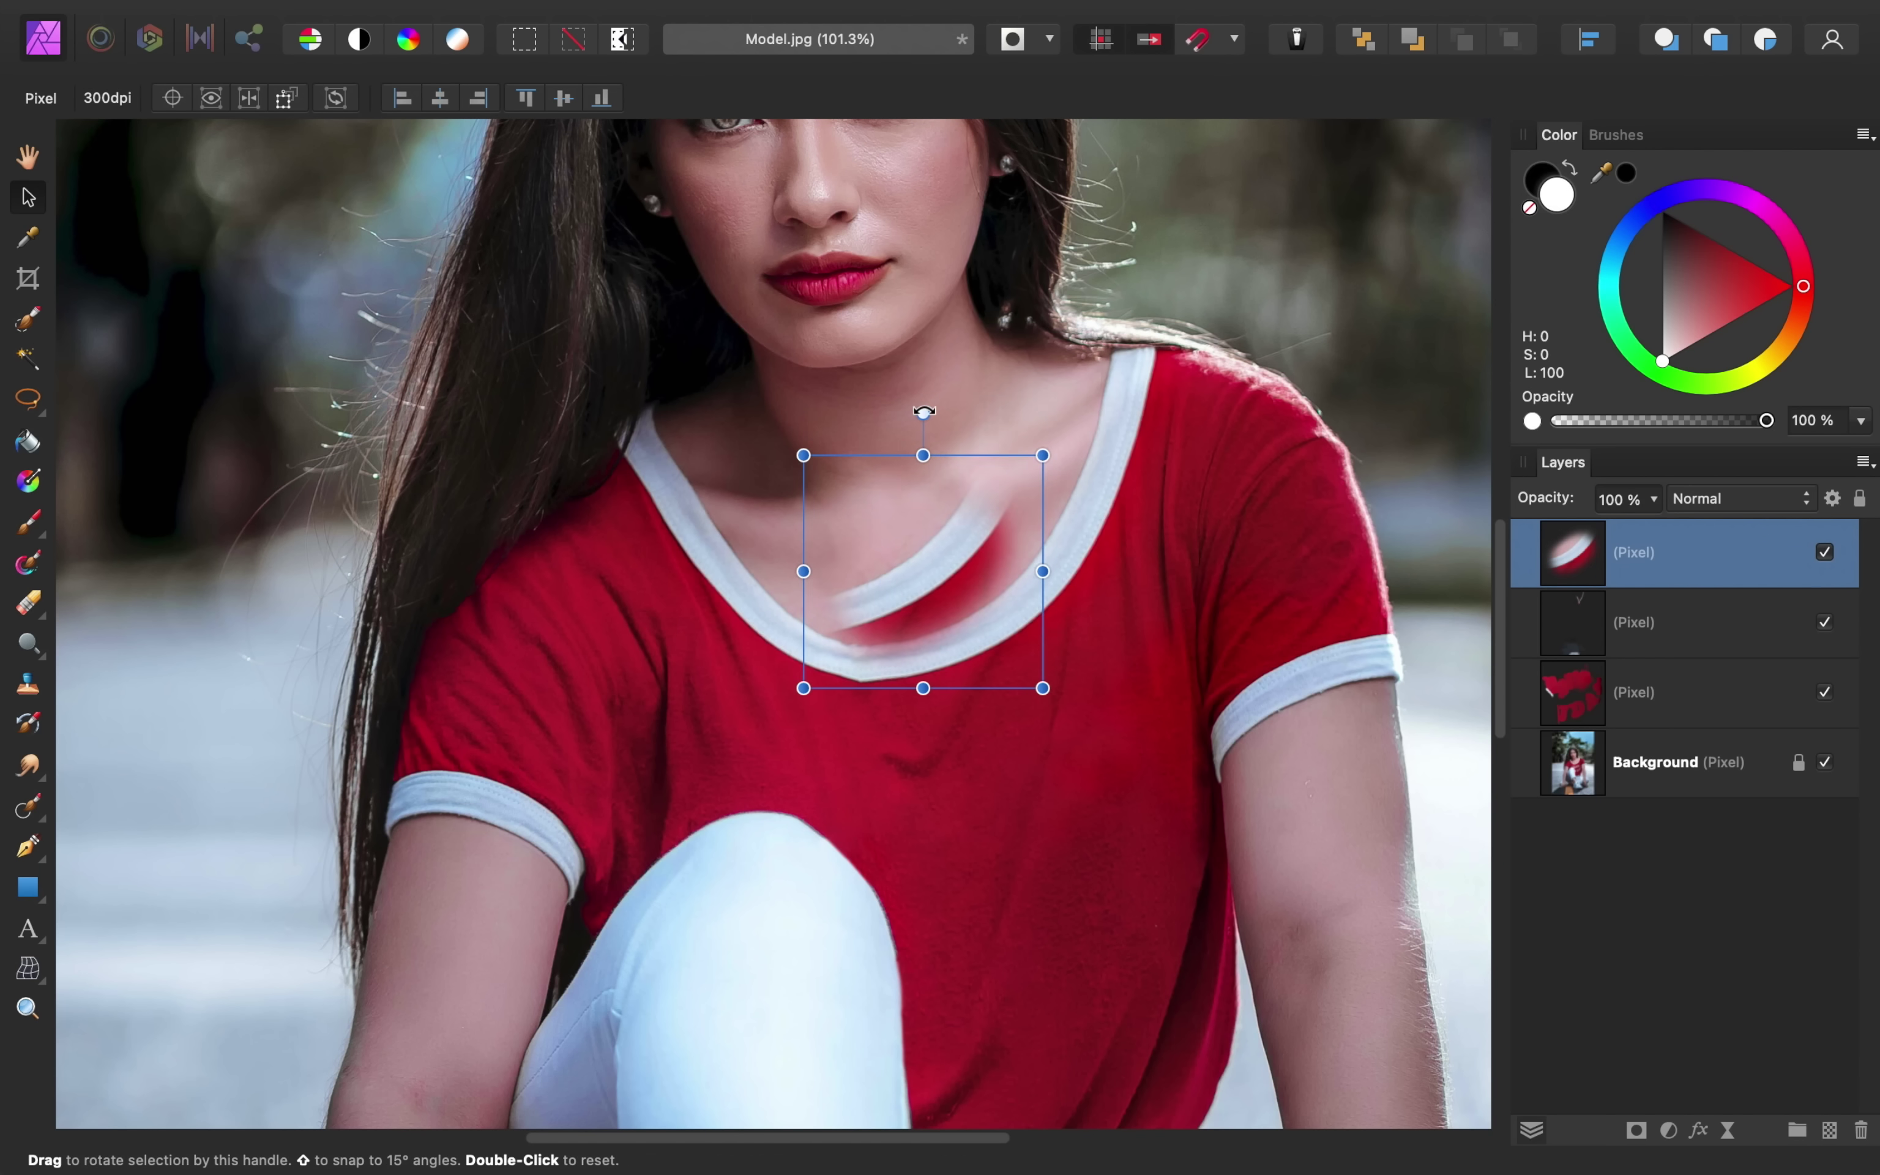
pyautogui.moveTo(923, 414); pyautogui.dragTo(1005, 435)
pyautogui.moveTo(936, 563); pyautogui.dragTo(880, 638)
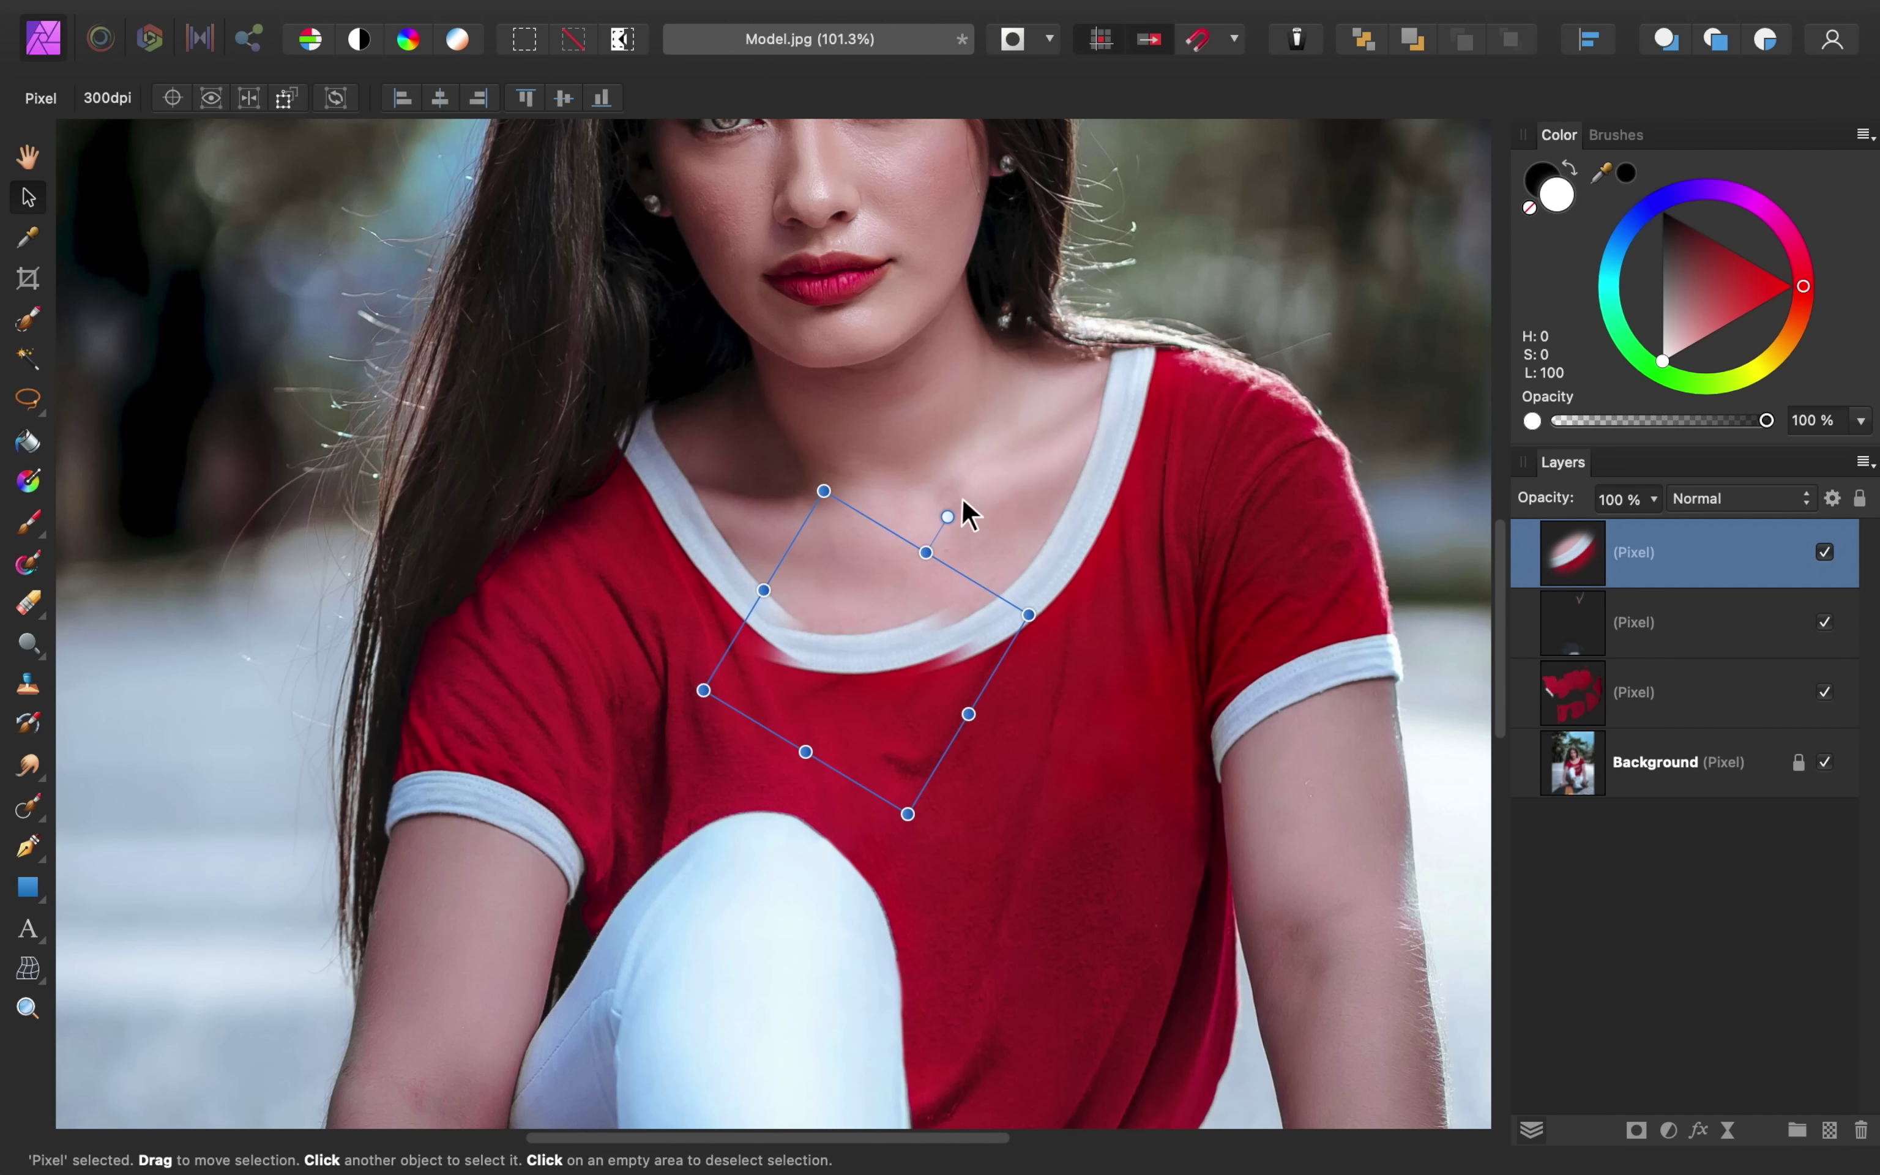
pyautogui.moveTo(963, 499); pyautogui.dragTo(981, 519)
pyautogui.moveTo(901, 653)
pyautogui.mouseDown()
pyautogui.moveTo(881, 684)
pyautogui.moveTo(900, 675)
pyautogui.mouseUp()
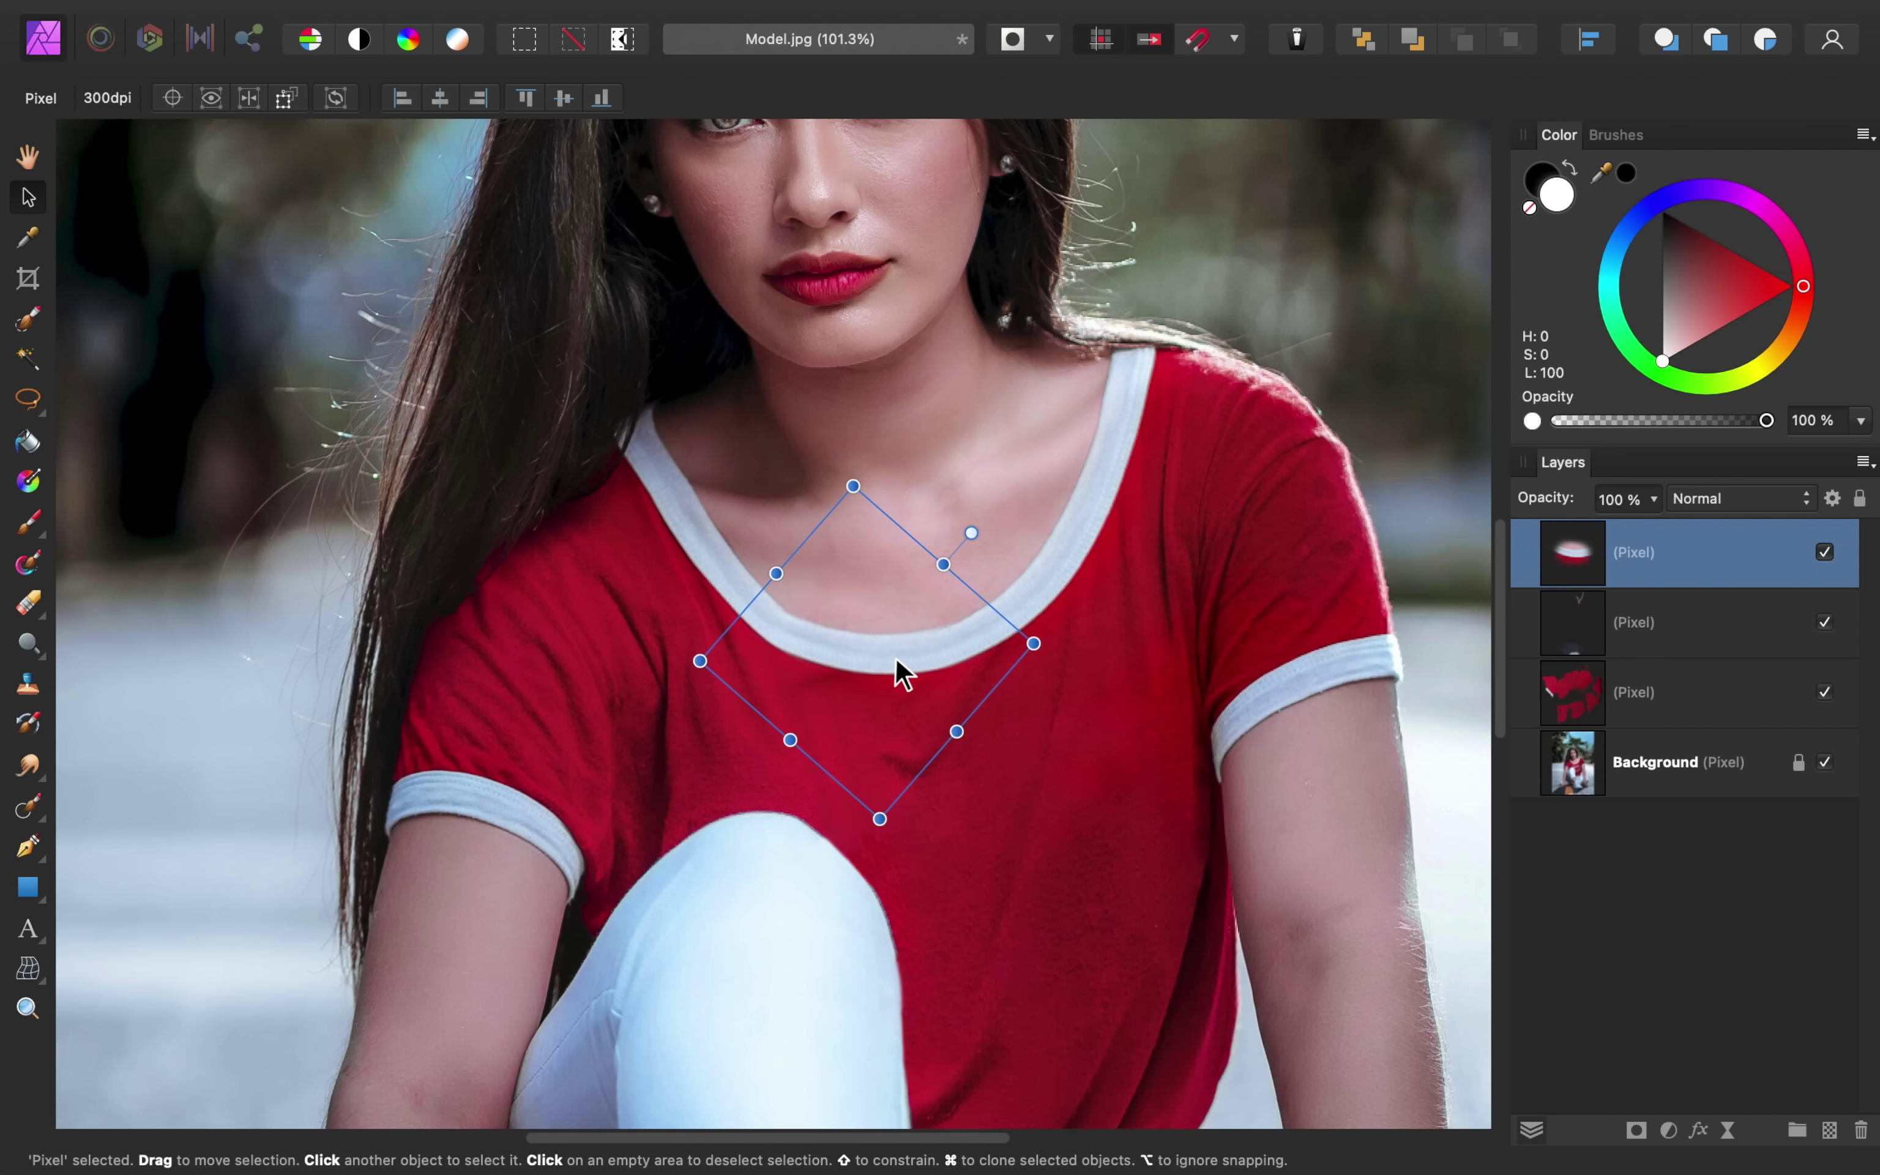
pyautogui.moveTo(972, 533); pyautogui.dragTo(974, 534)
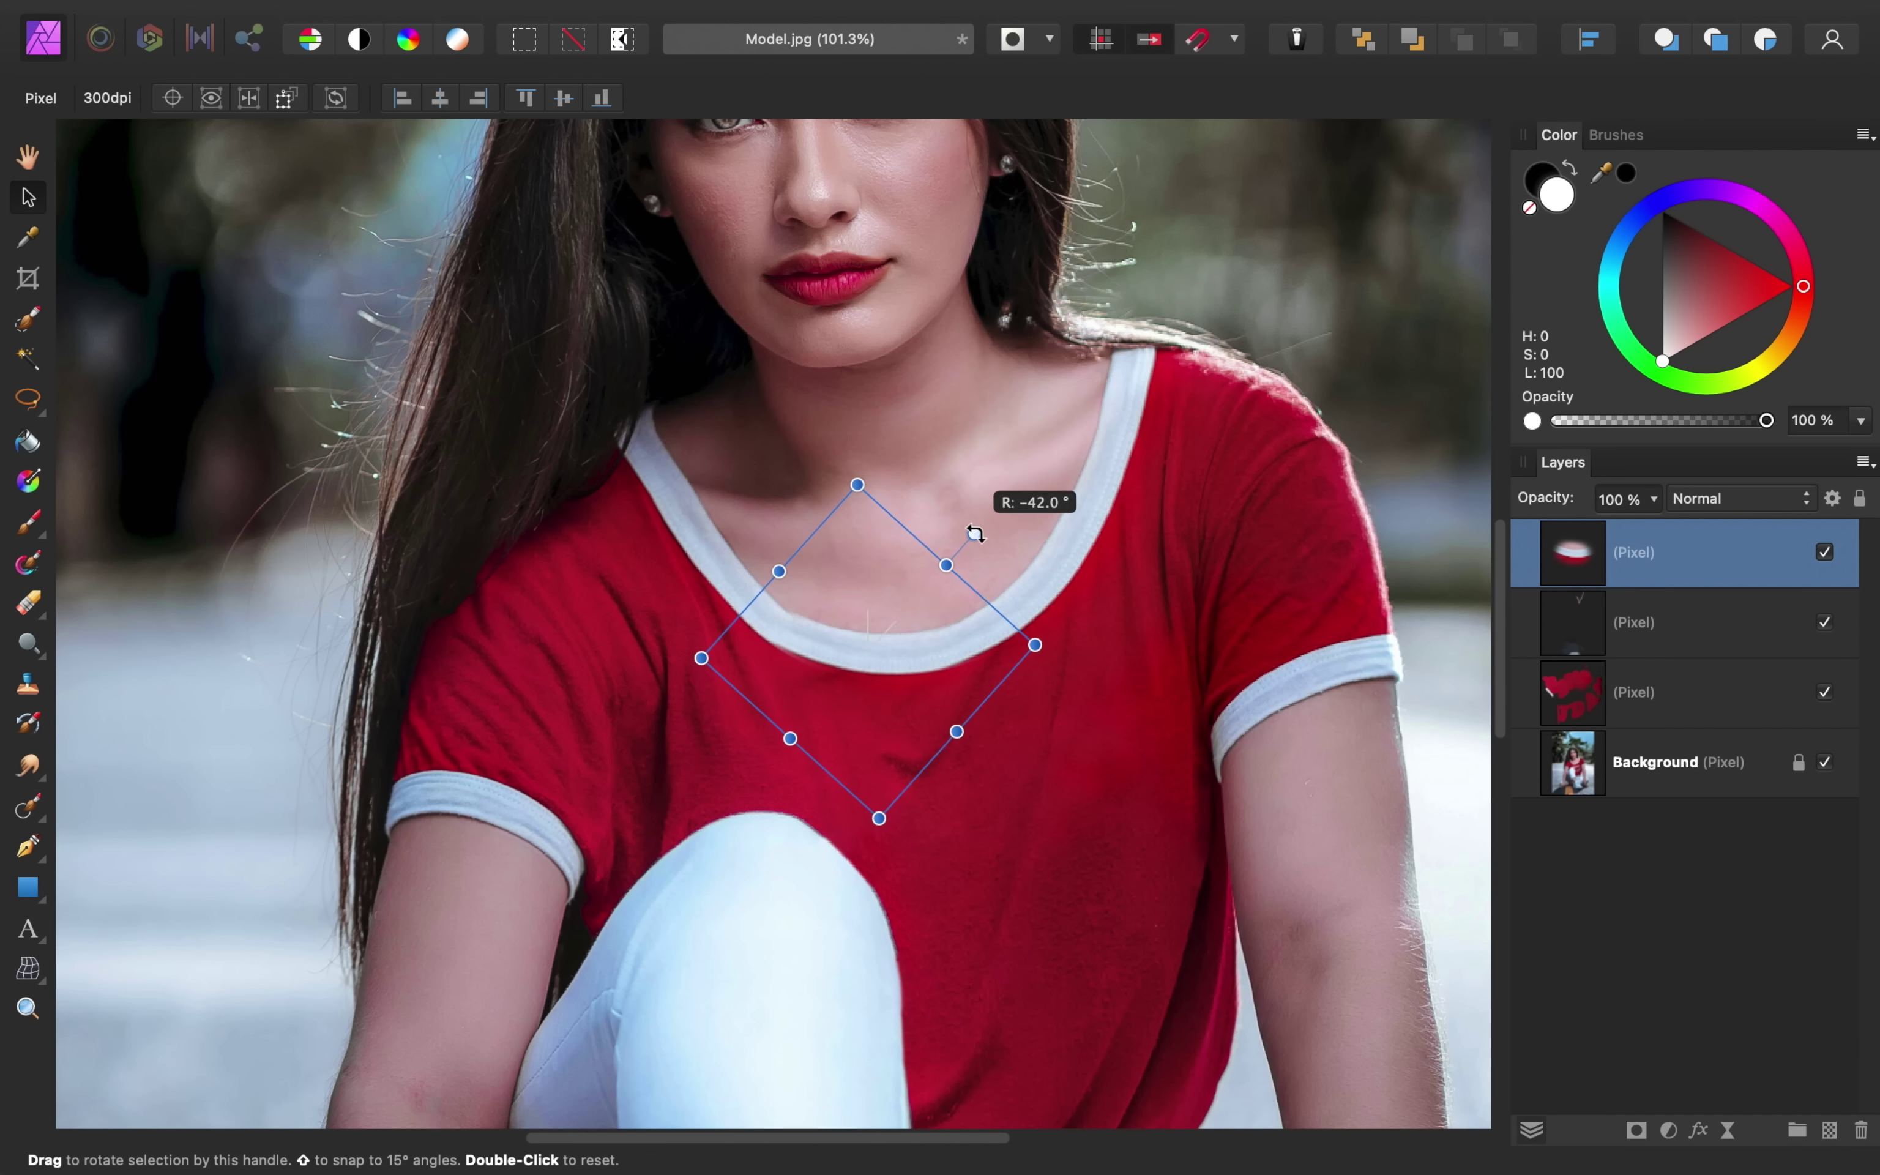
pyautogui.moveTo(901, 682); pyautogui.dragTo(894, 691)
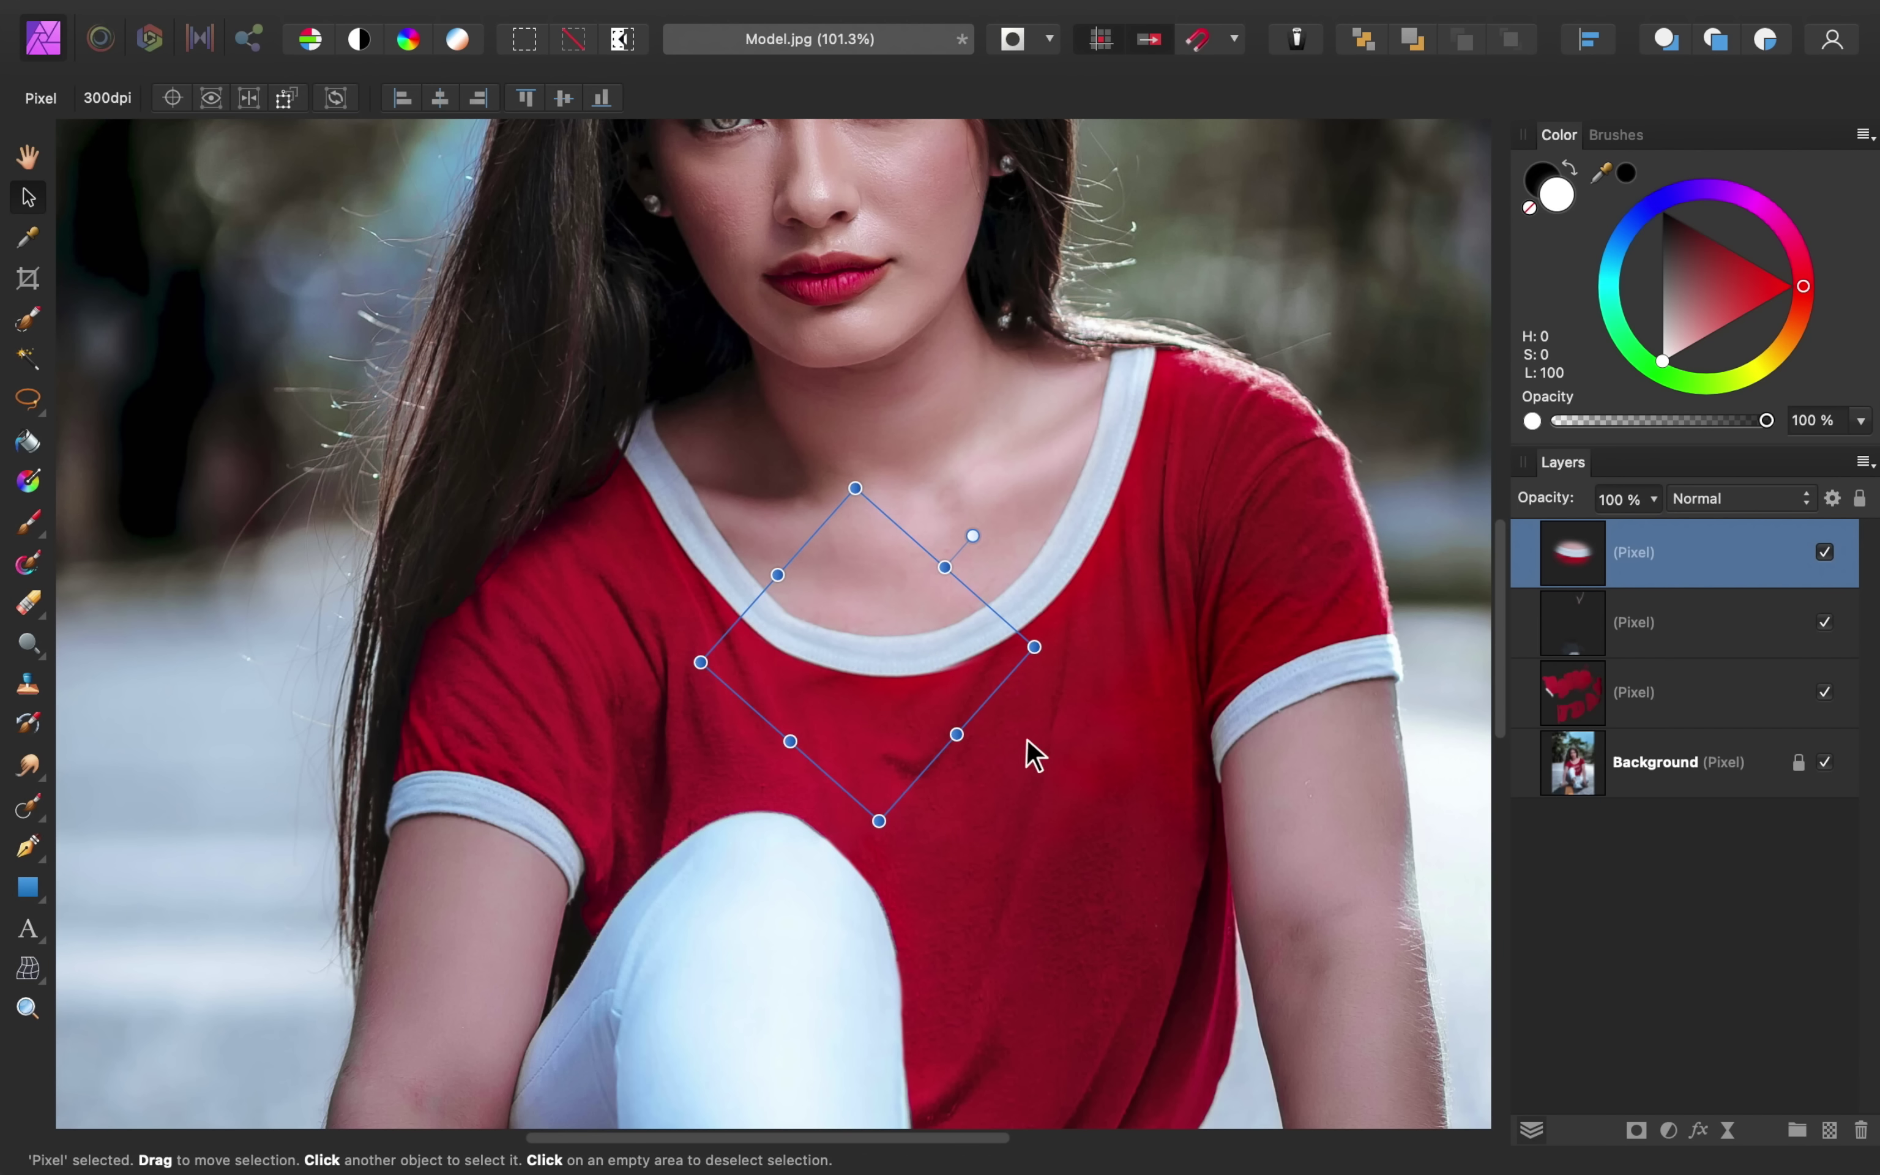
# Deselect the patch to judge its fit, then reselect the collar patch layer
pyautogui.press('super+d')
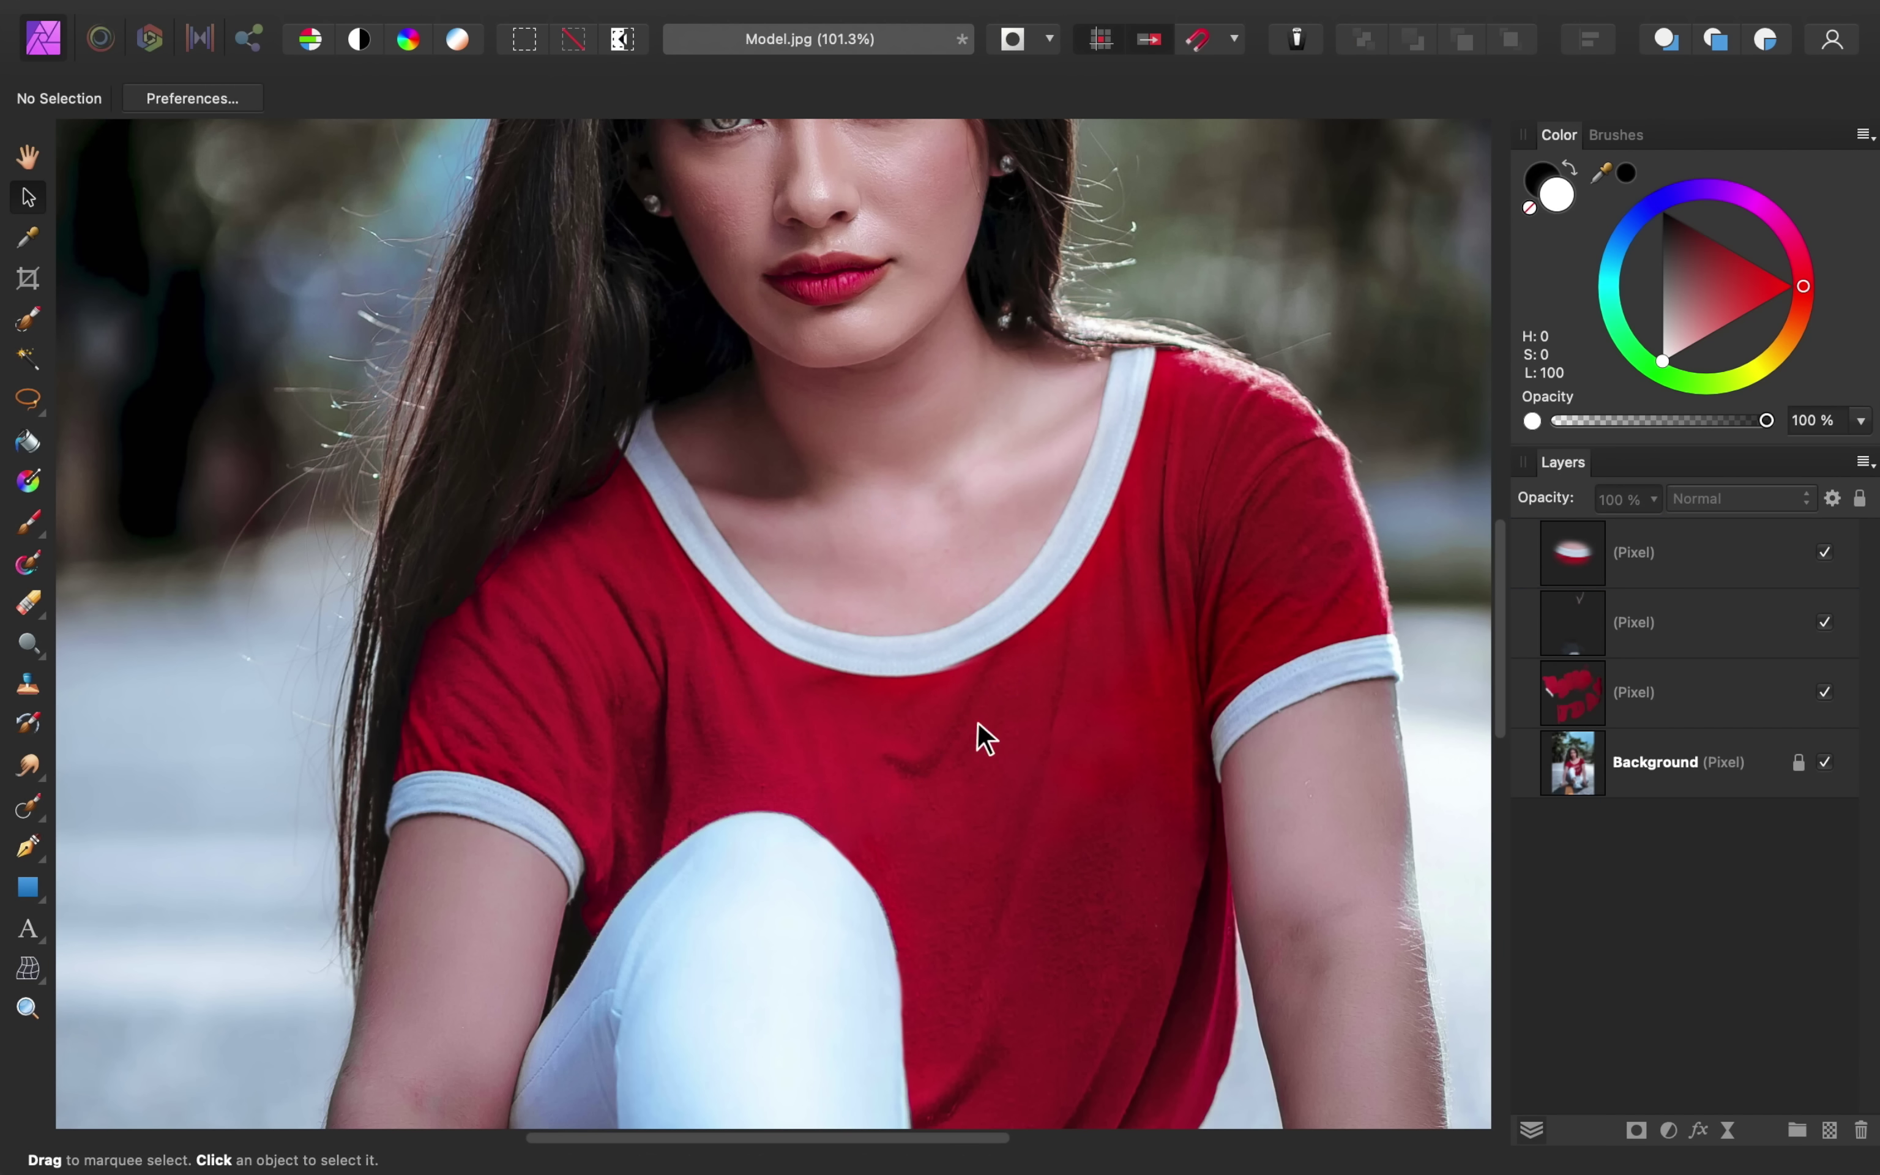
pyautogui.scroll(3, 879, 644)
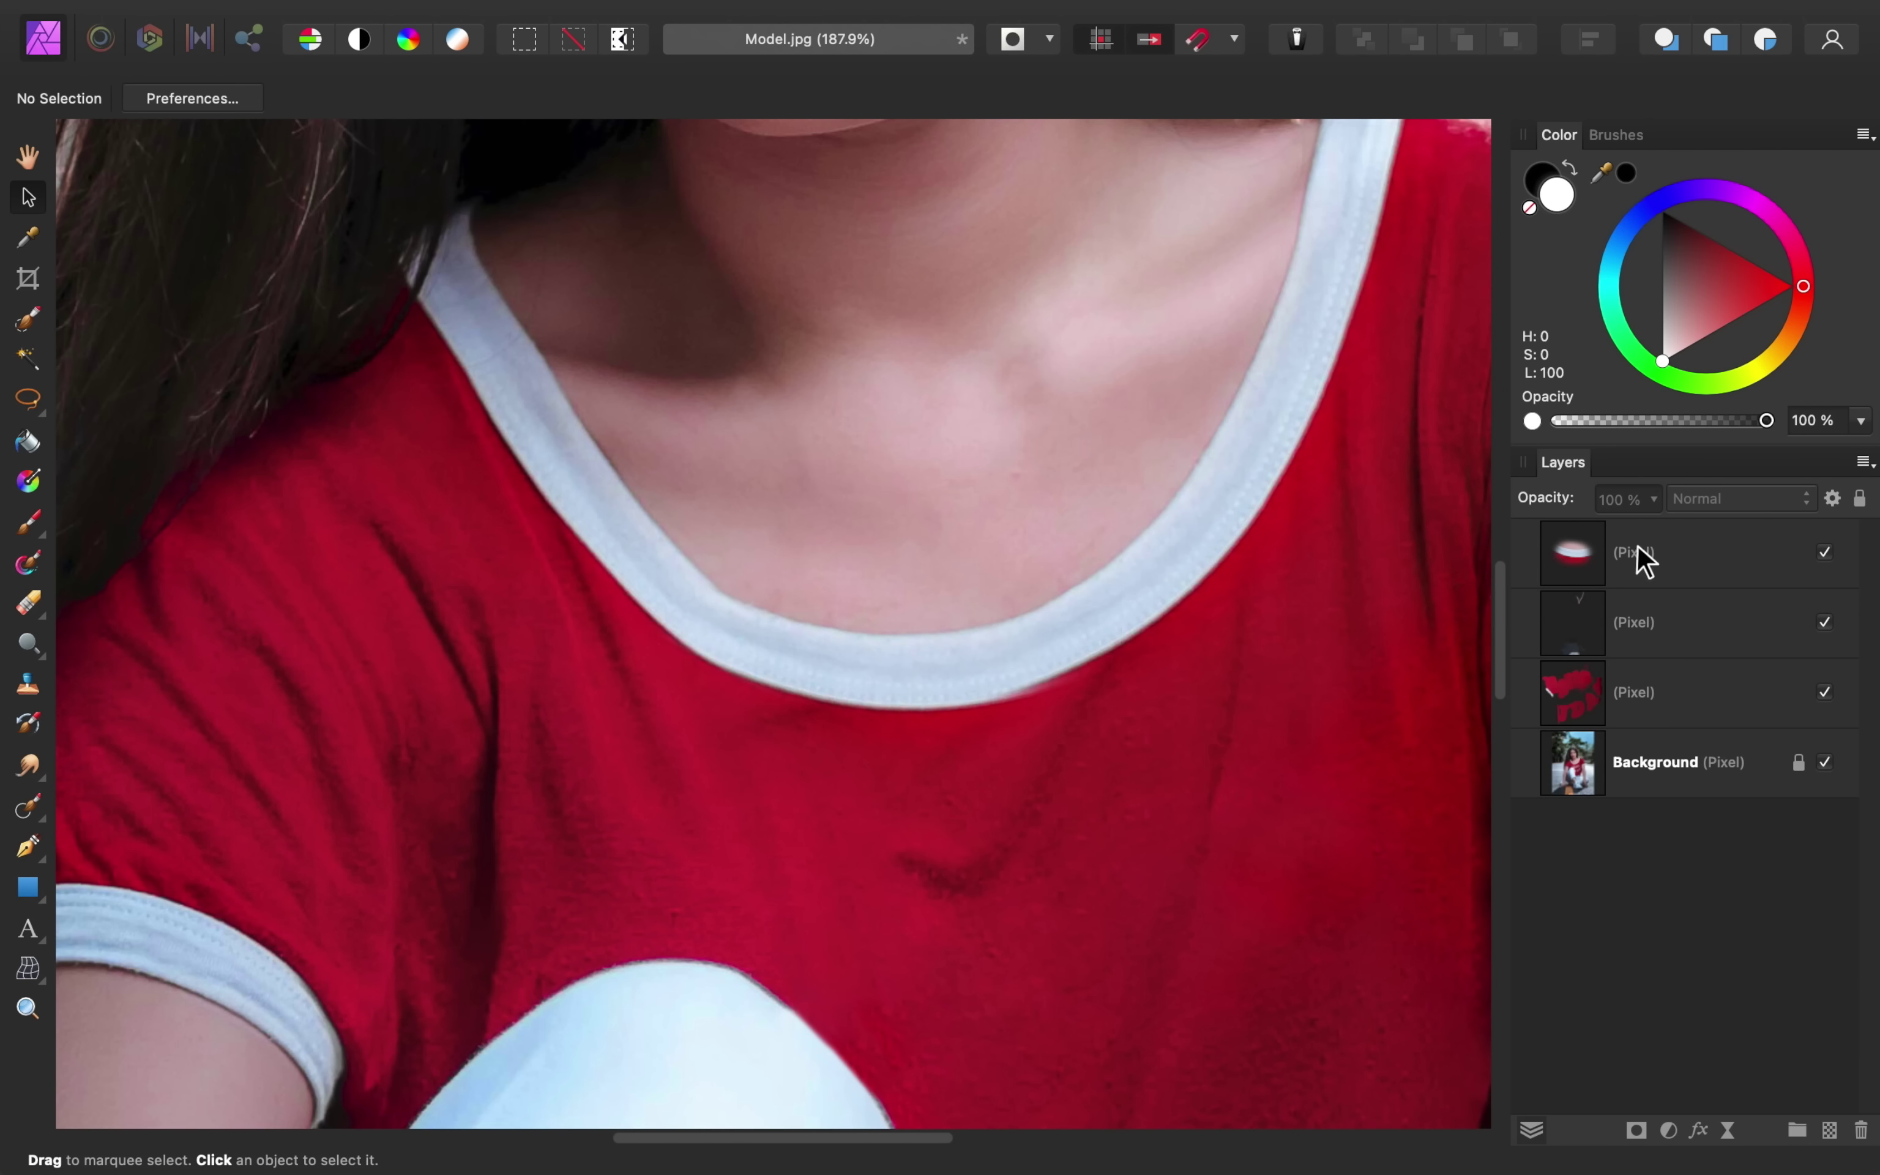
pyautogui.click(1632, 559)
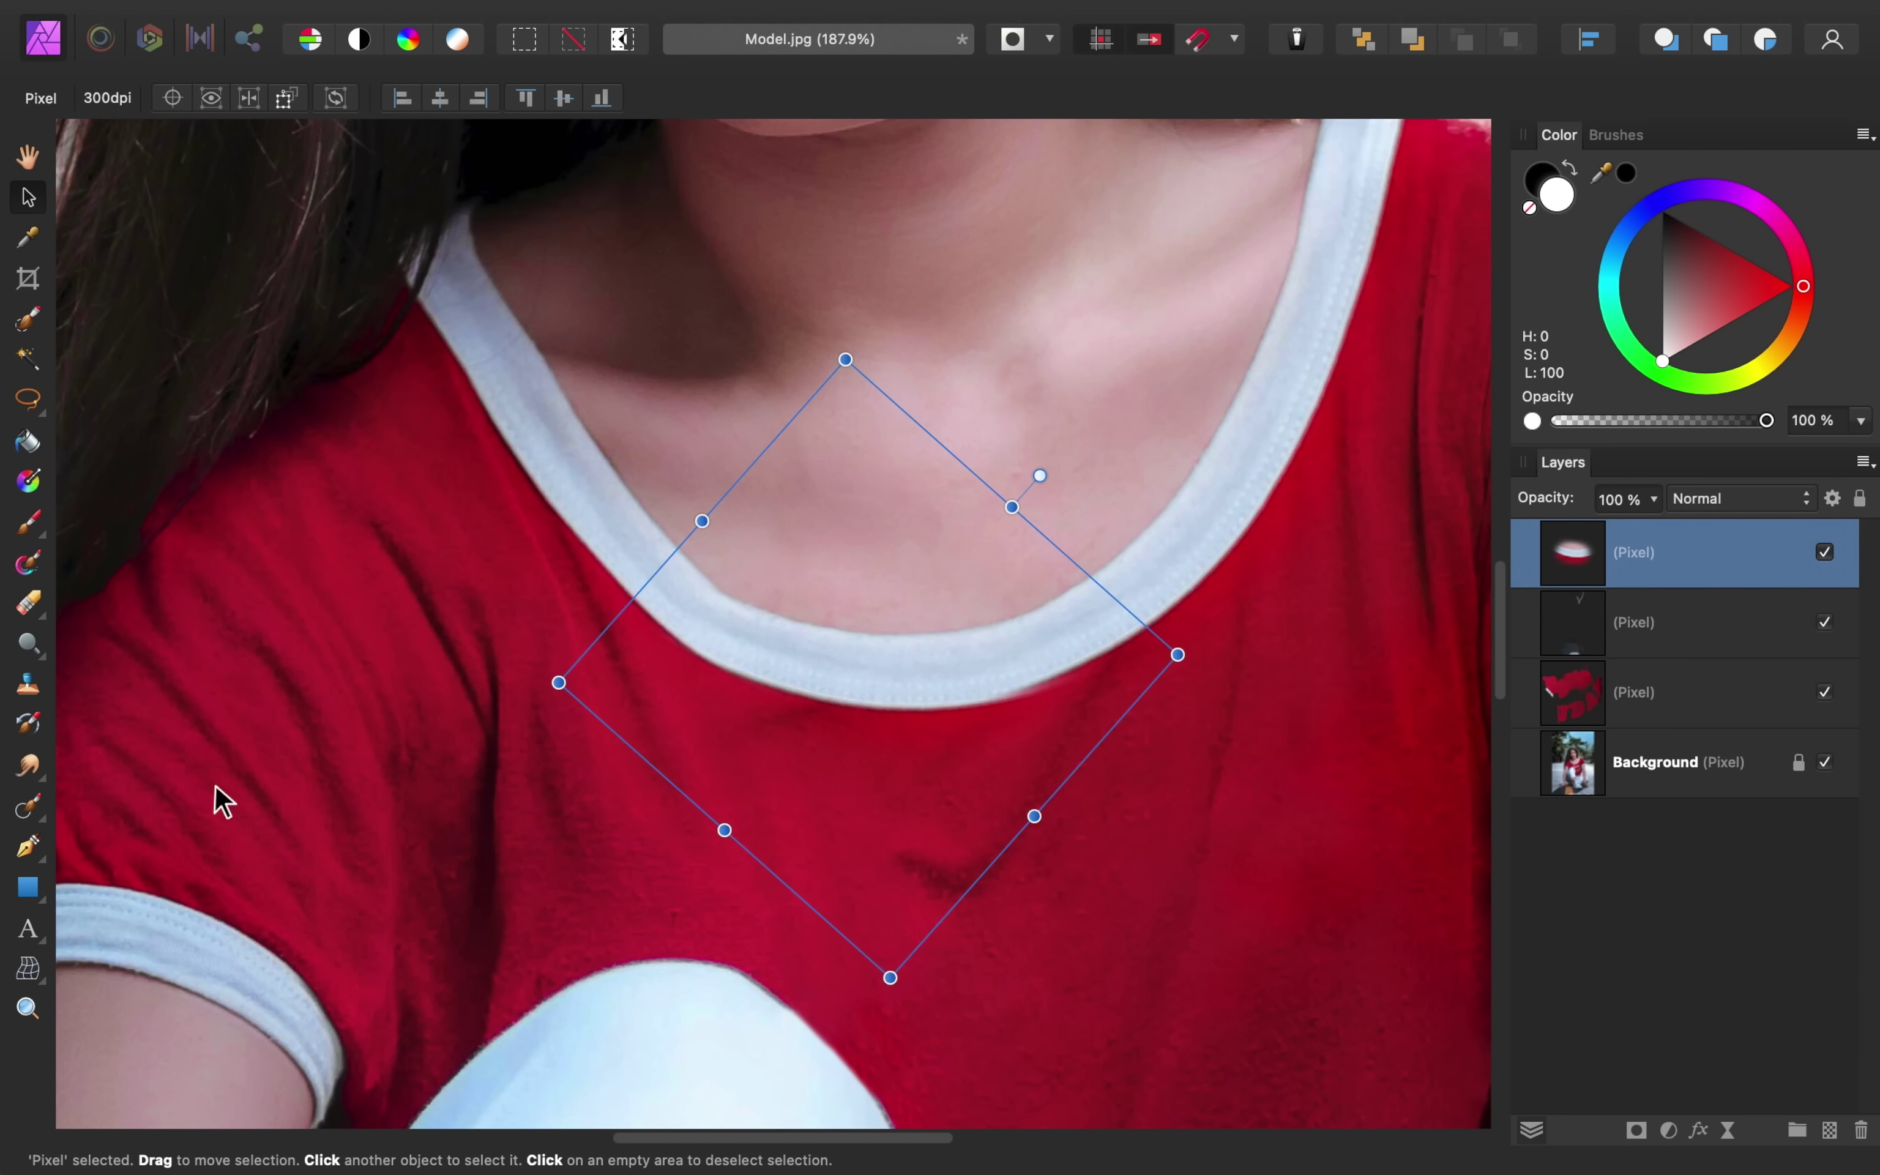
pyautogui.click(44, 982)
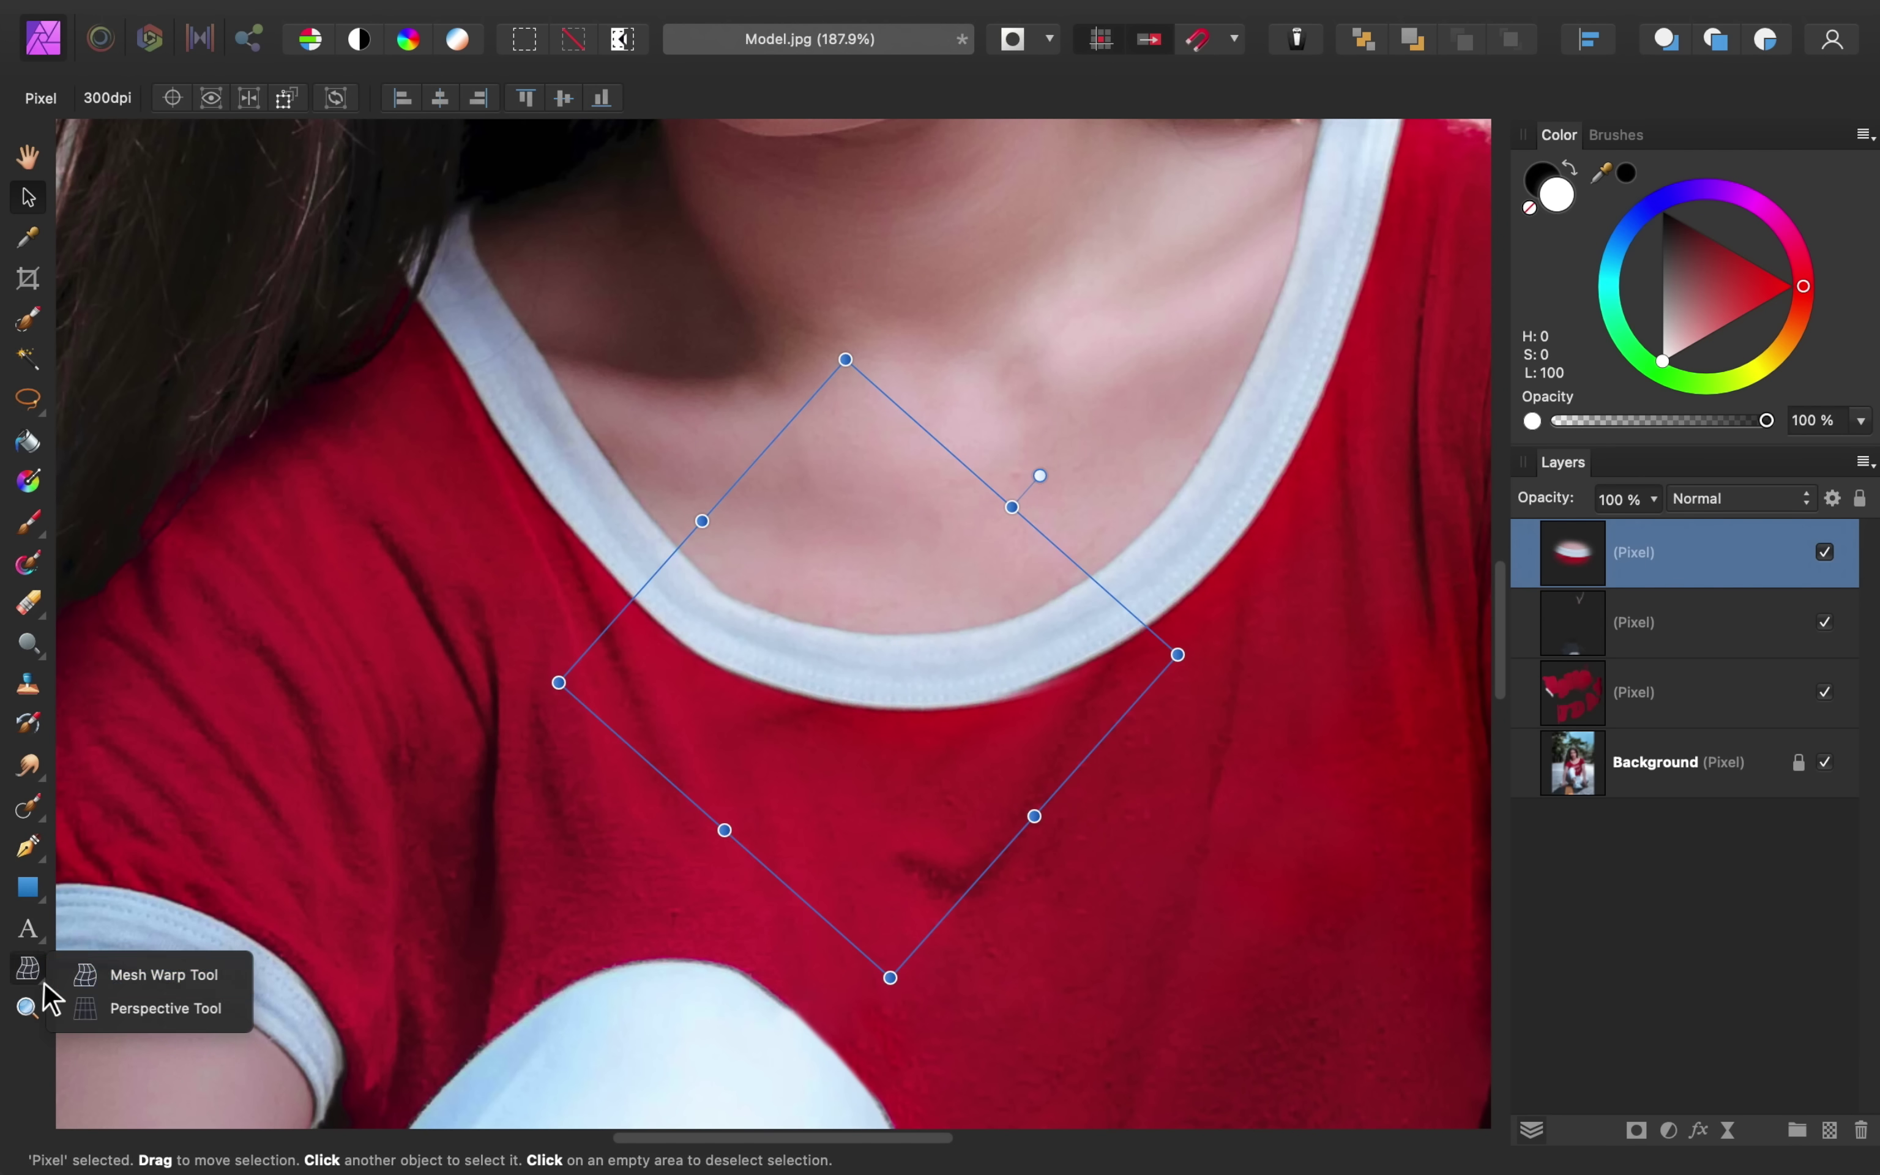
# Mesh-warp the patch's corners and left and right edges to follow the neckline, then apply
pyautogui.click(147, 976)
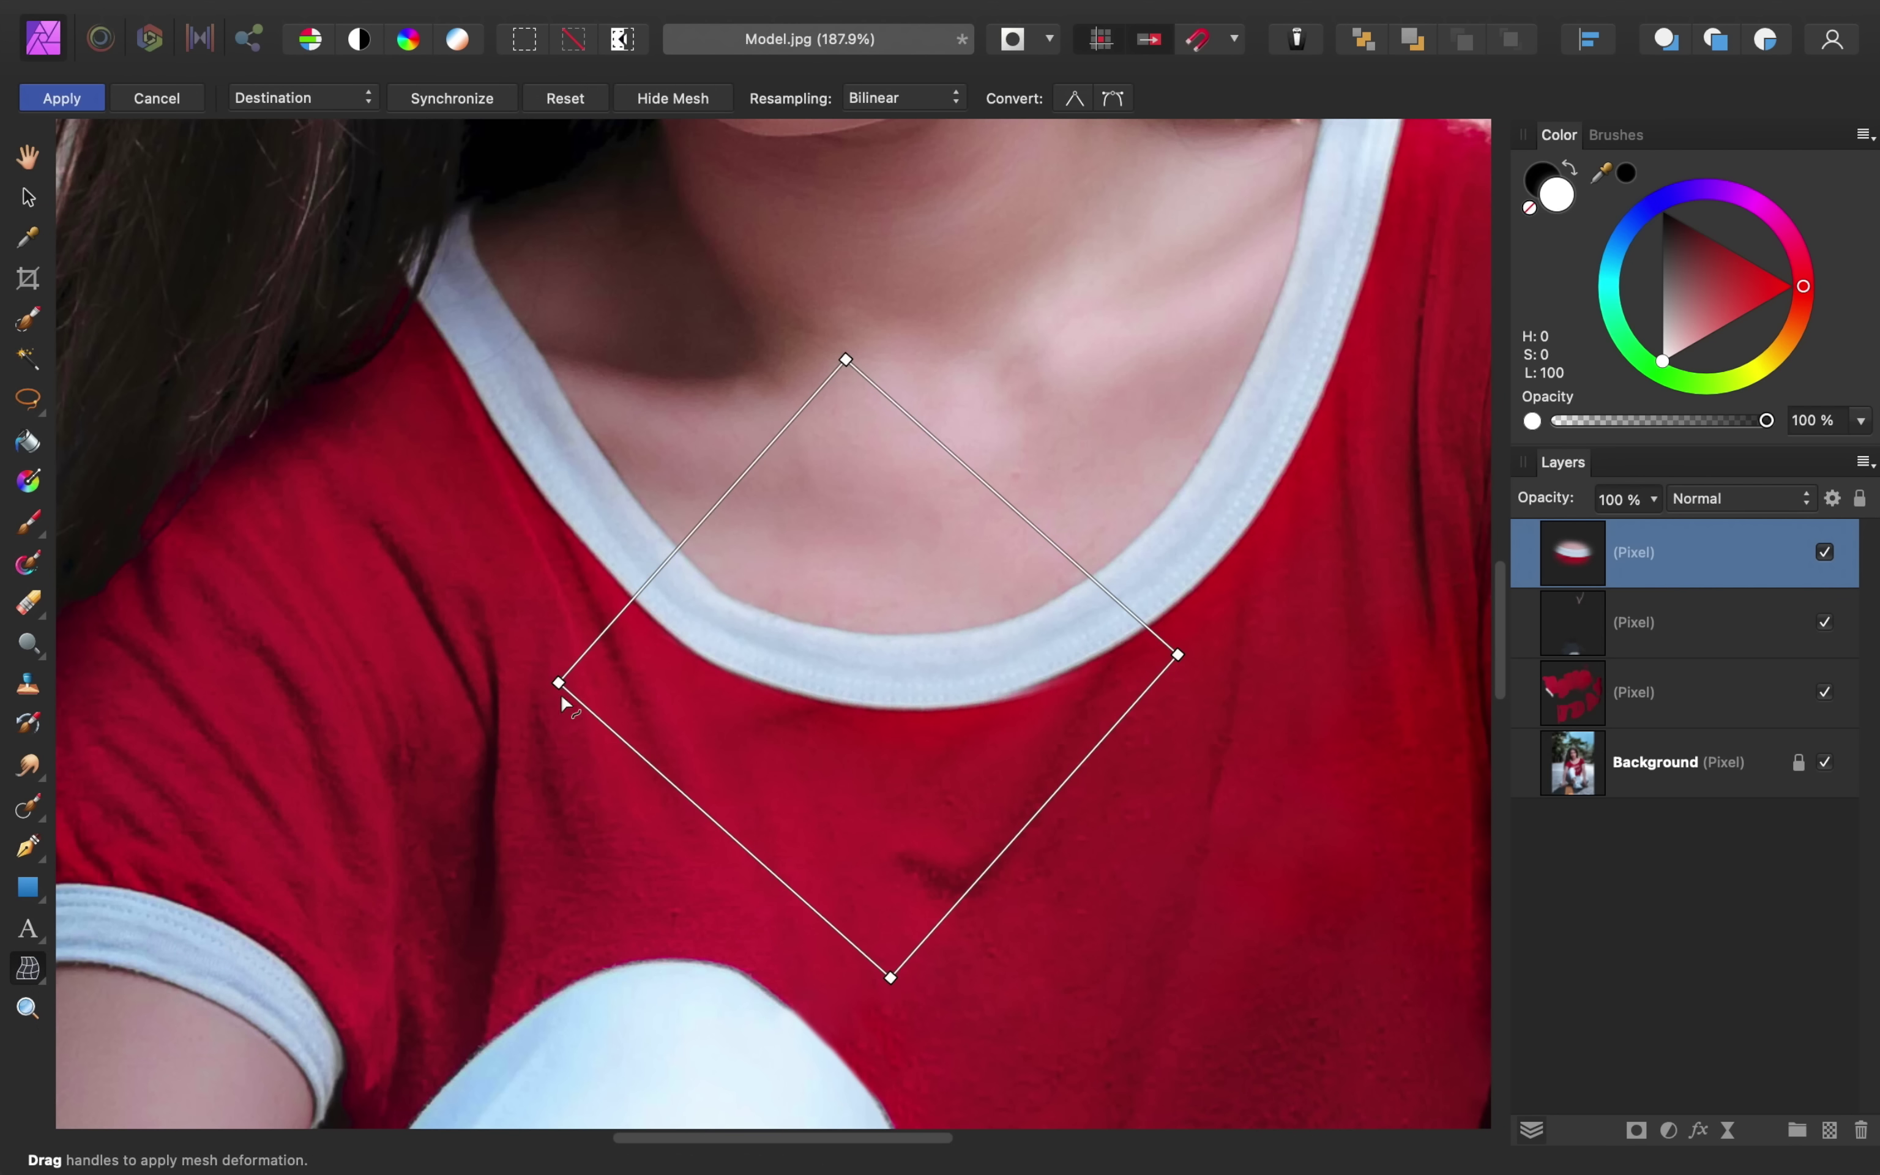
pyautogui.moveTo(561, 683); pyautogui.dragTo(553, 716)
pyautogui.moveTo(750, 467); pyautogui.dragTo(763, 415)
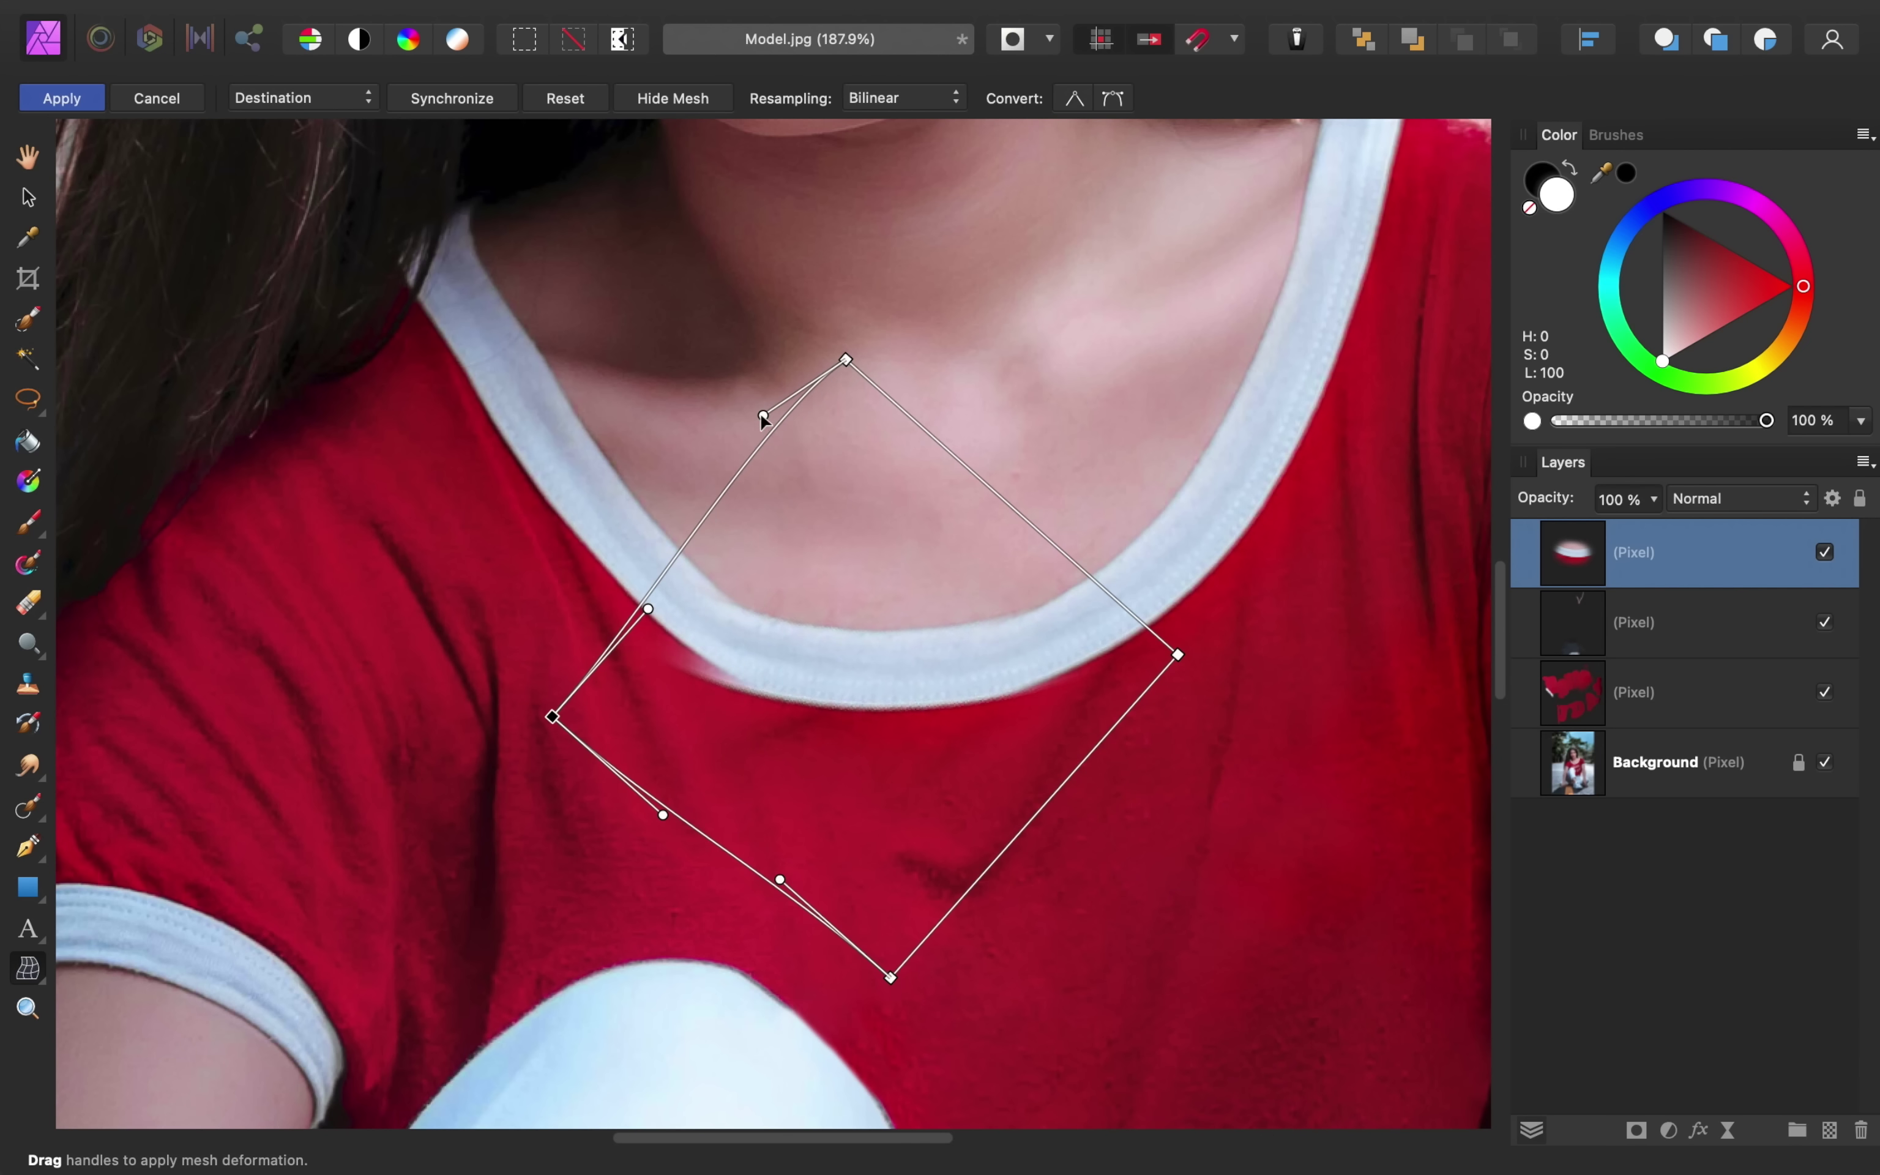
pyautogui.moveTo(648, 608); pyautogui.dragTo(661, 558)
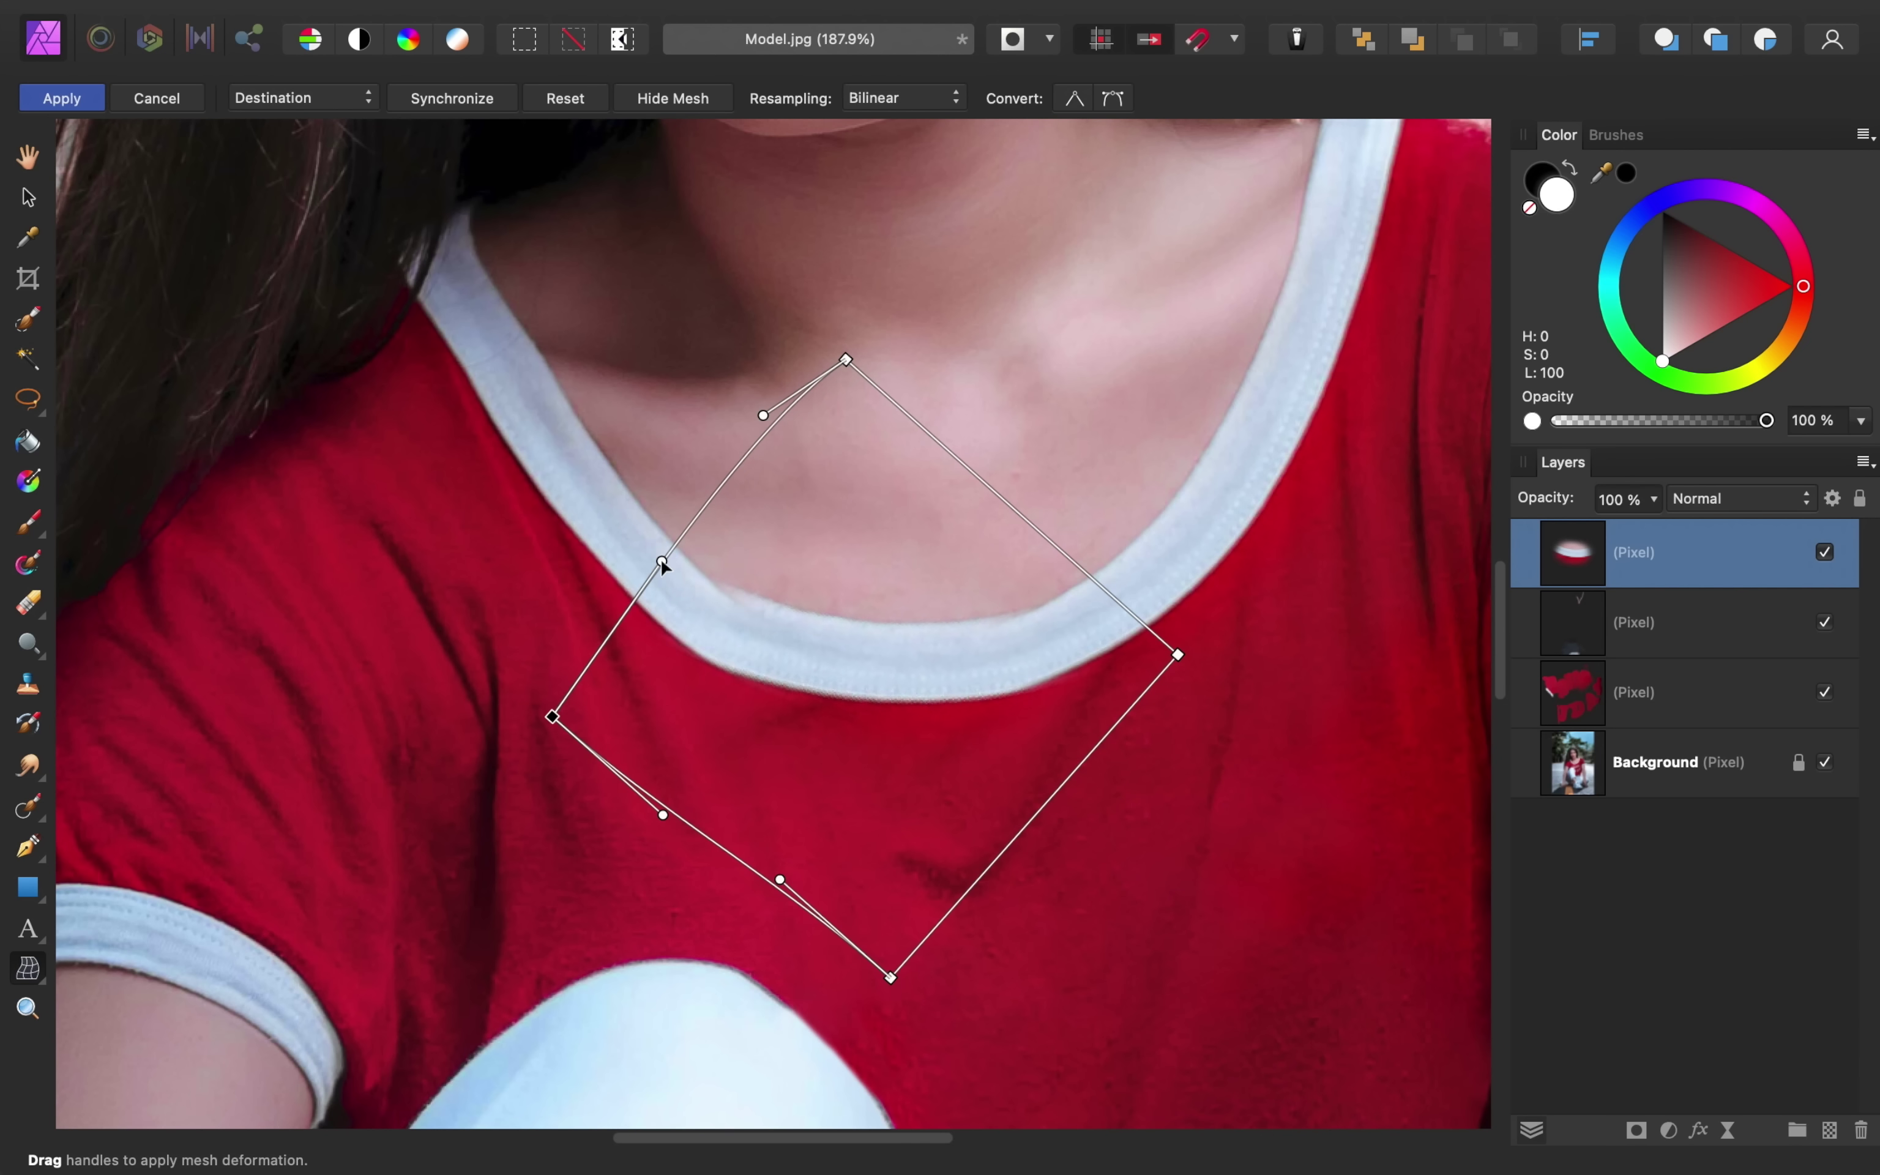
pyautogui.moveTo(763, 415); pyautogui.dragTo(757, 472)
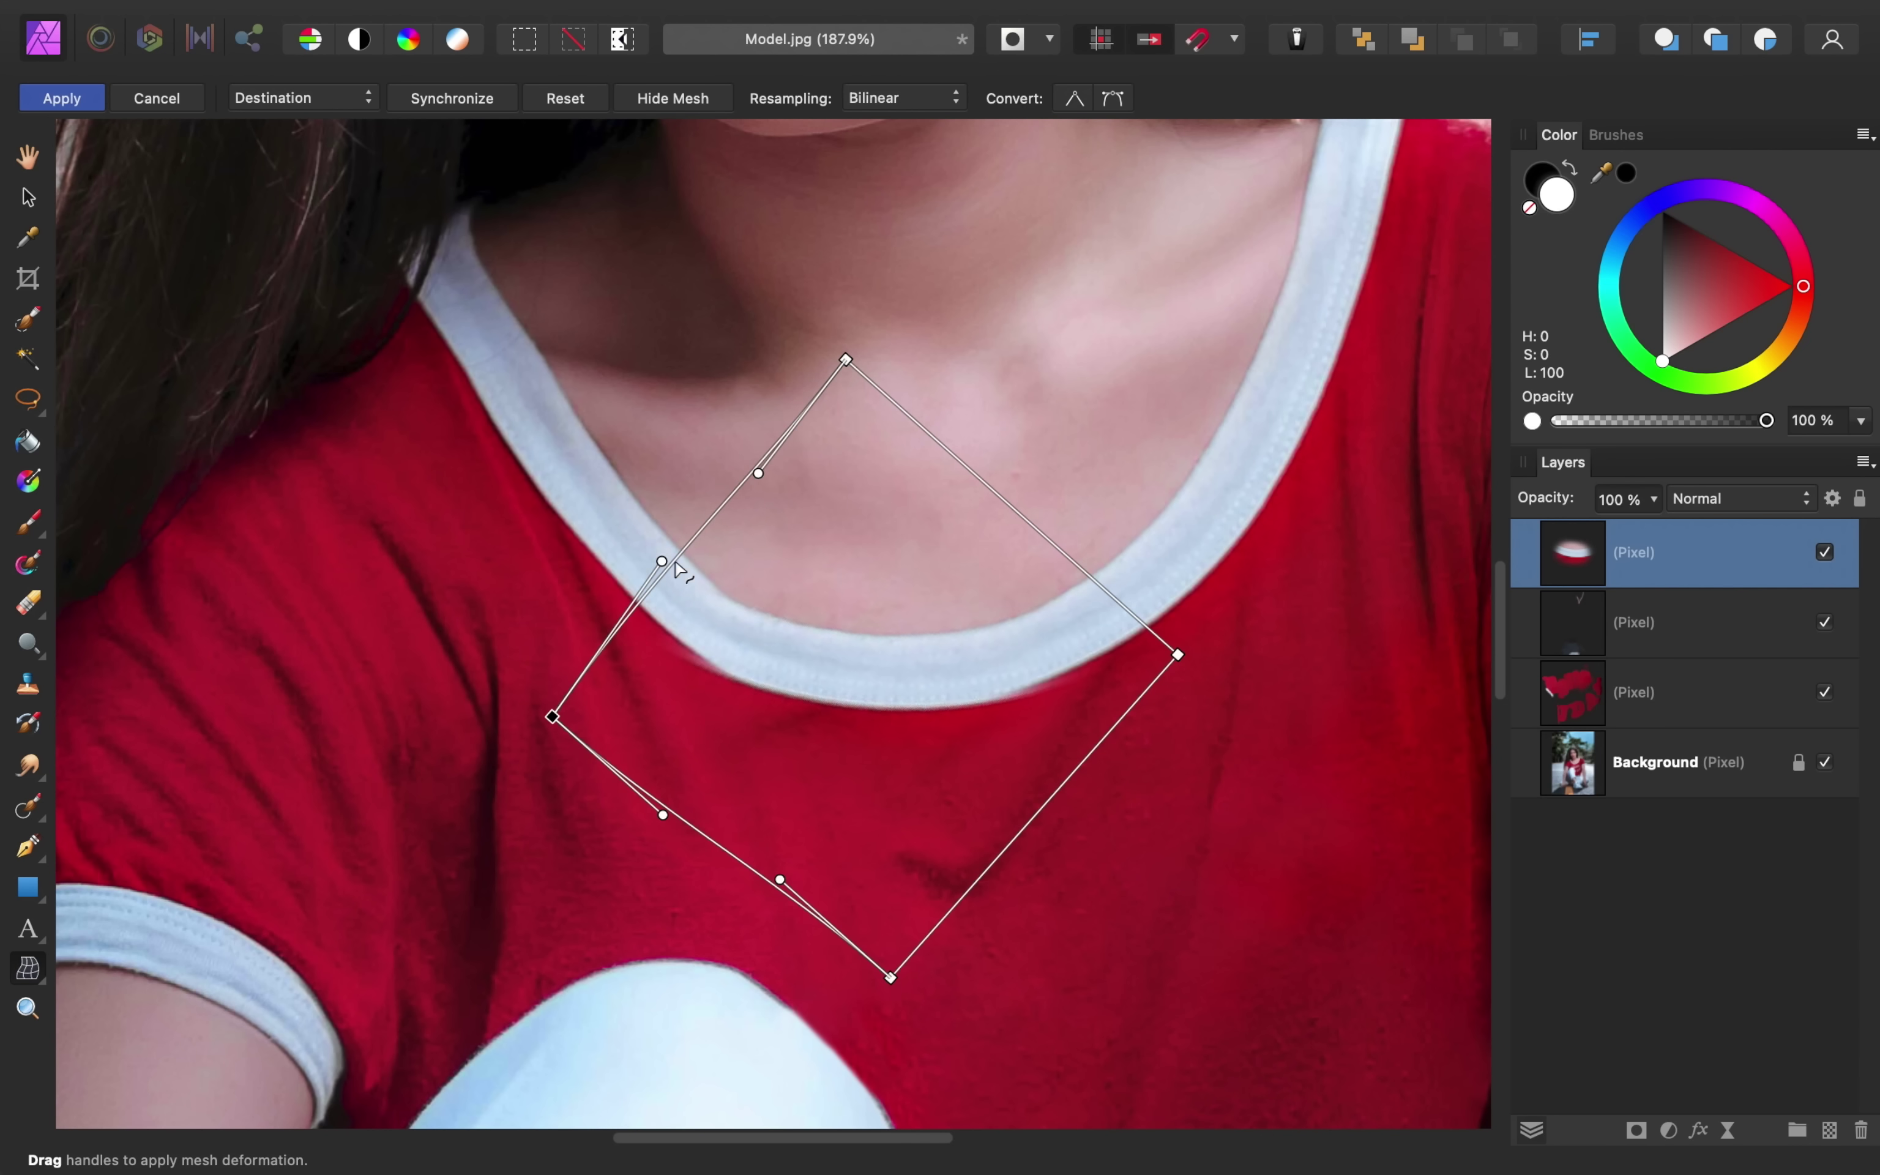
pyautogui.moveTo(661, 561); pyautogui.dragTo(662, 519)
pyautogui.moveTo(759, 472); pyautogui.dragTo(756, 537)
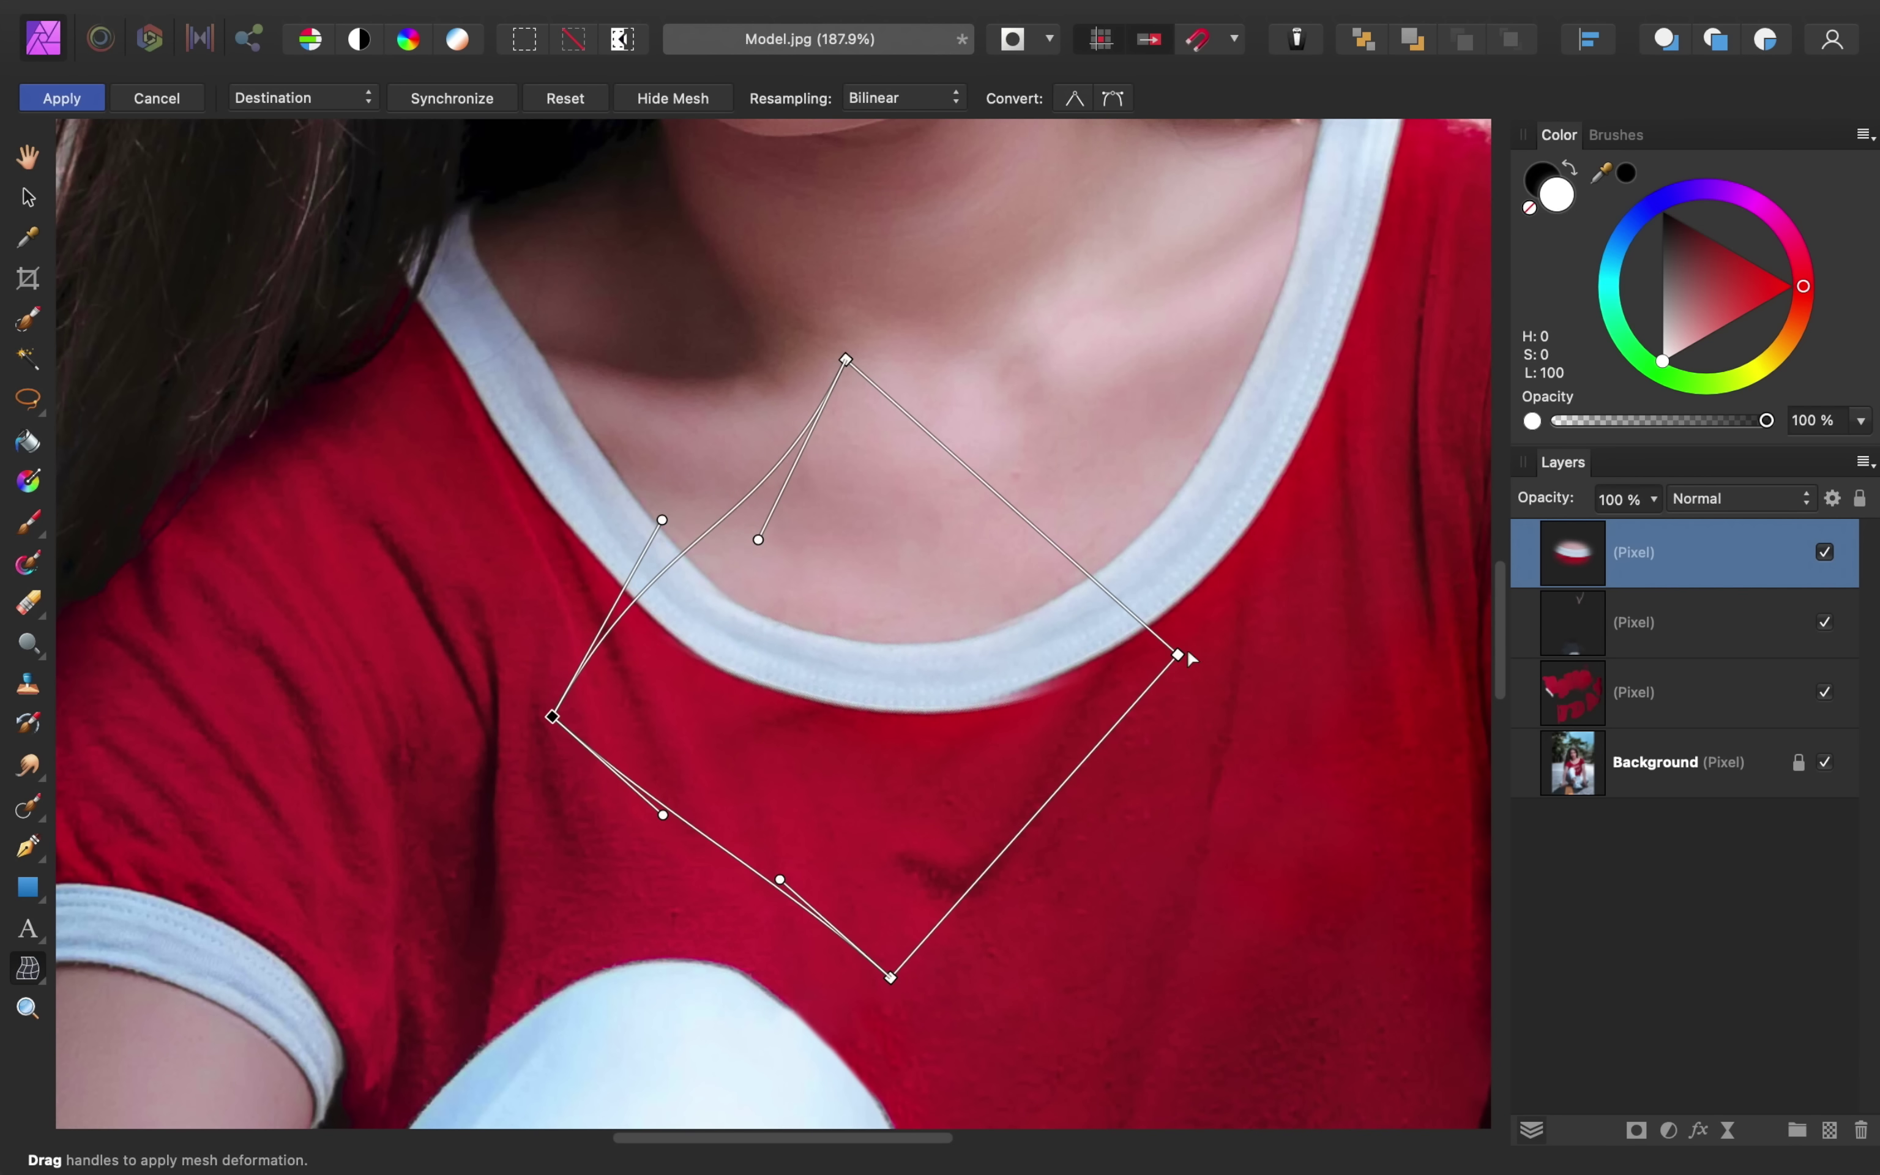
pyautogui.moveTo(1179, 654); pyautogui.dragTo(1181, 639)
pyautogui.moveTo(886, 979); pyautogui.dragTo(885, 1017)
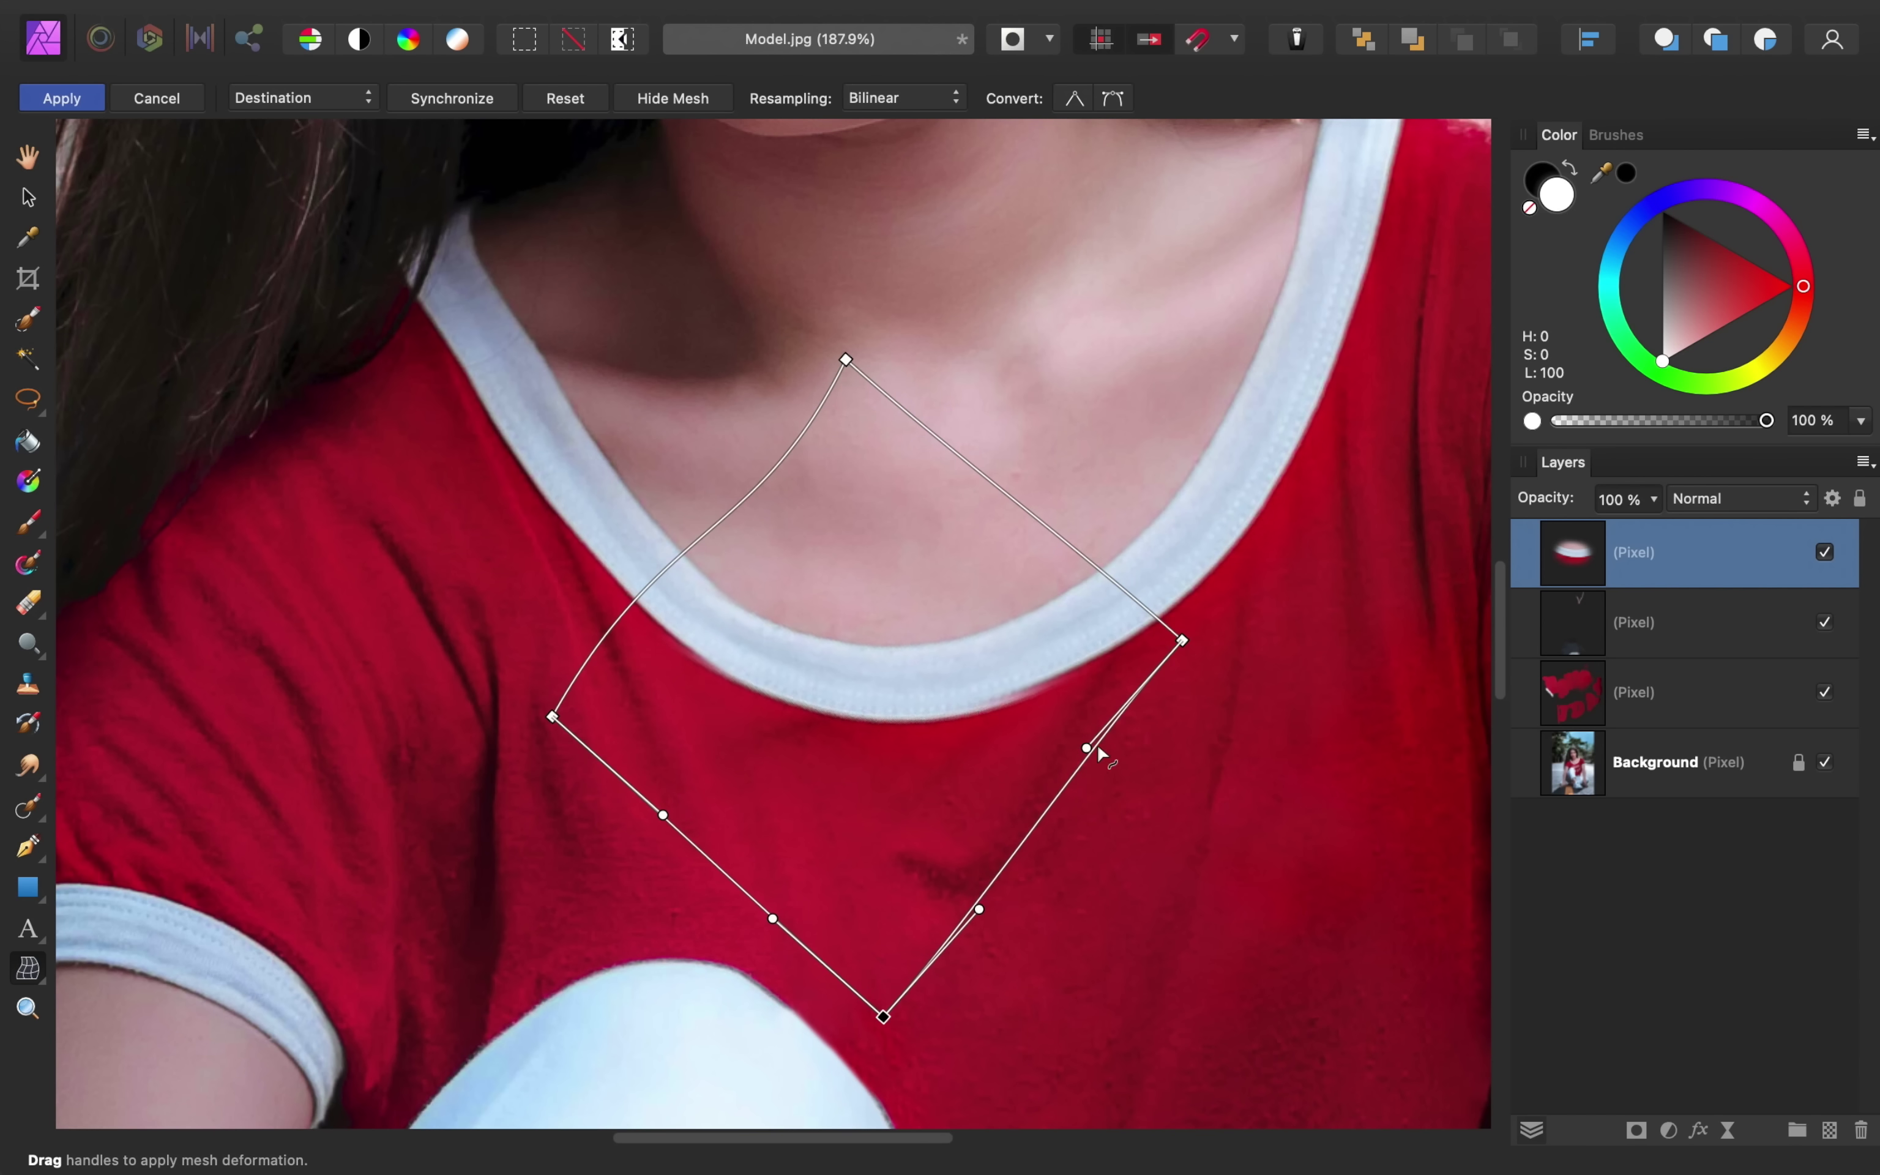
pyautogui.moveTo(1087, 748); pyautogui.dragTo(1087, 726)
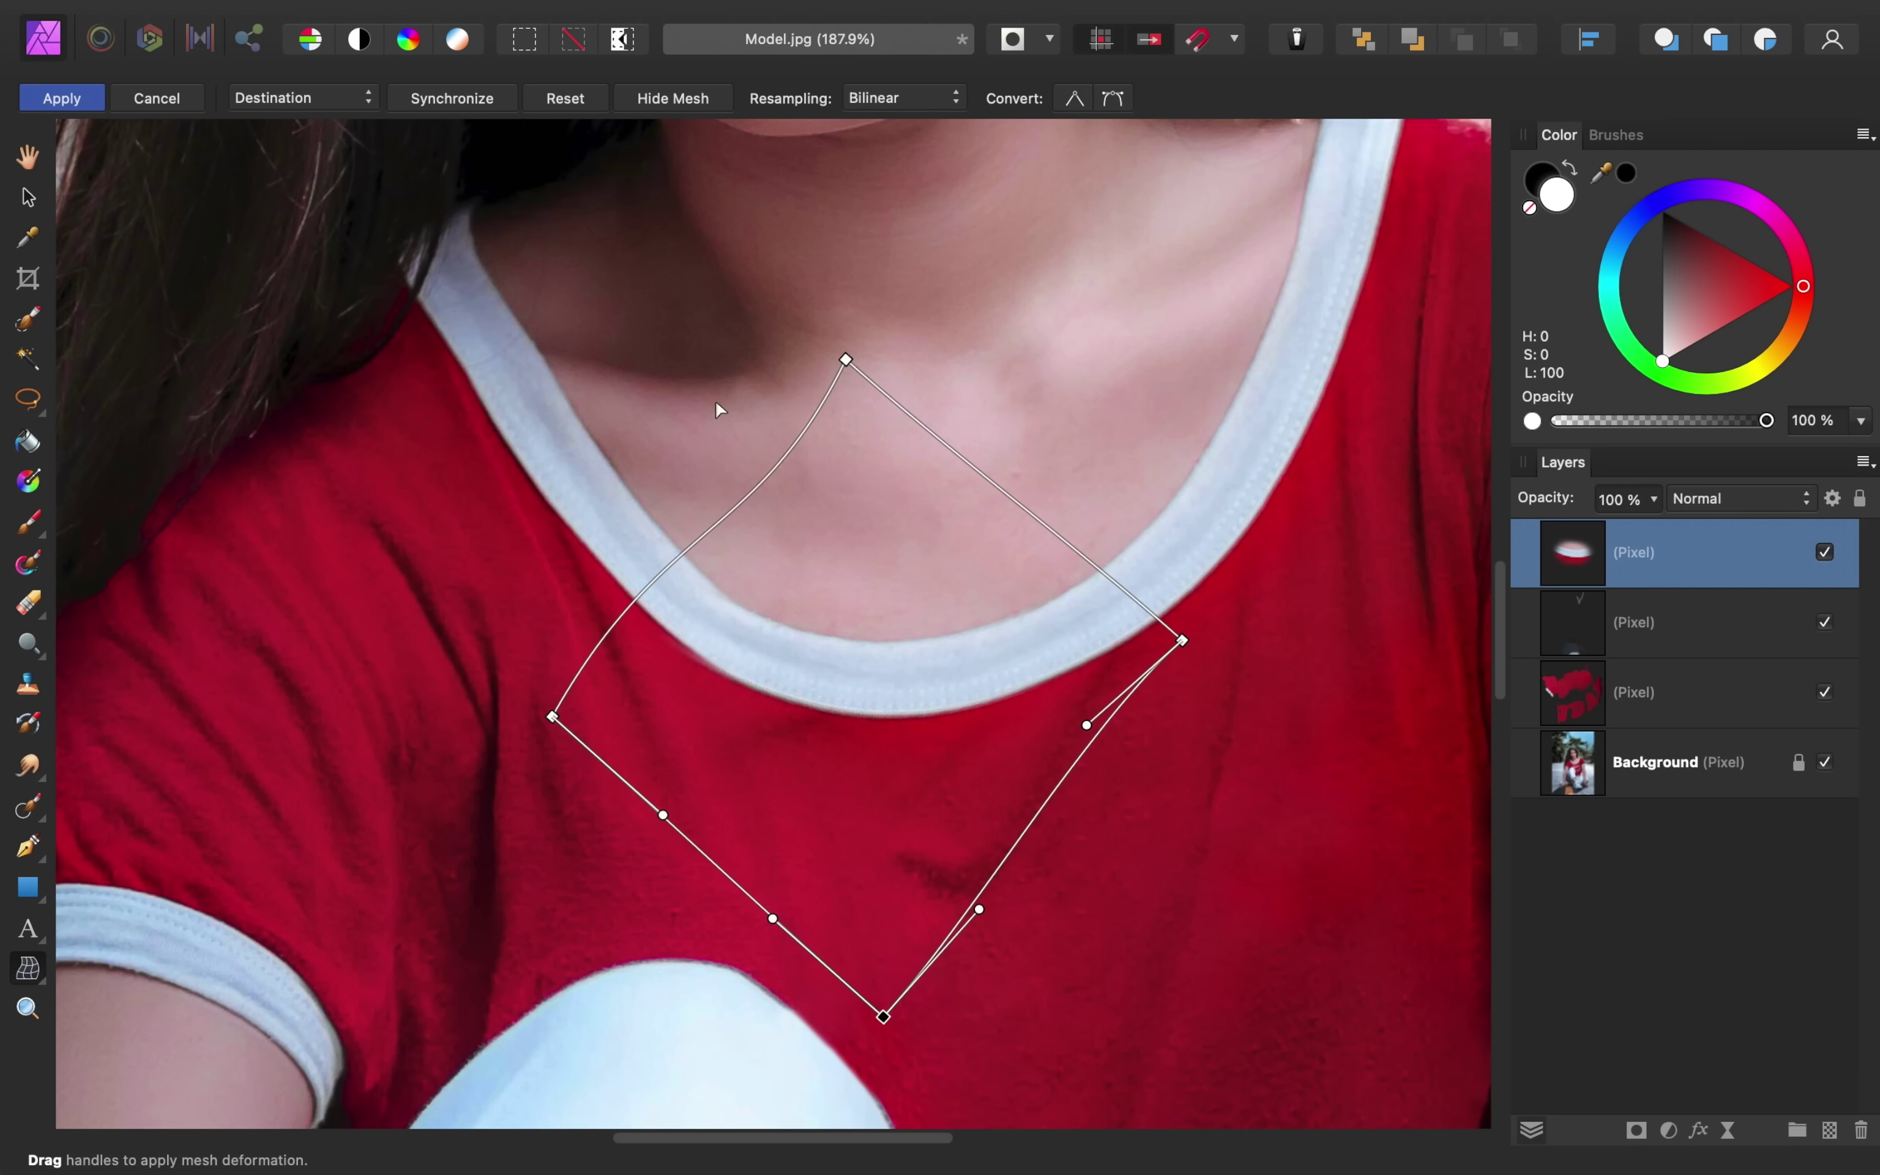
pyautogui.click(82, 104)
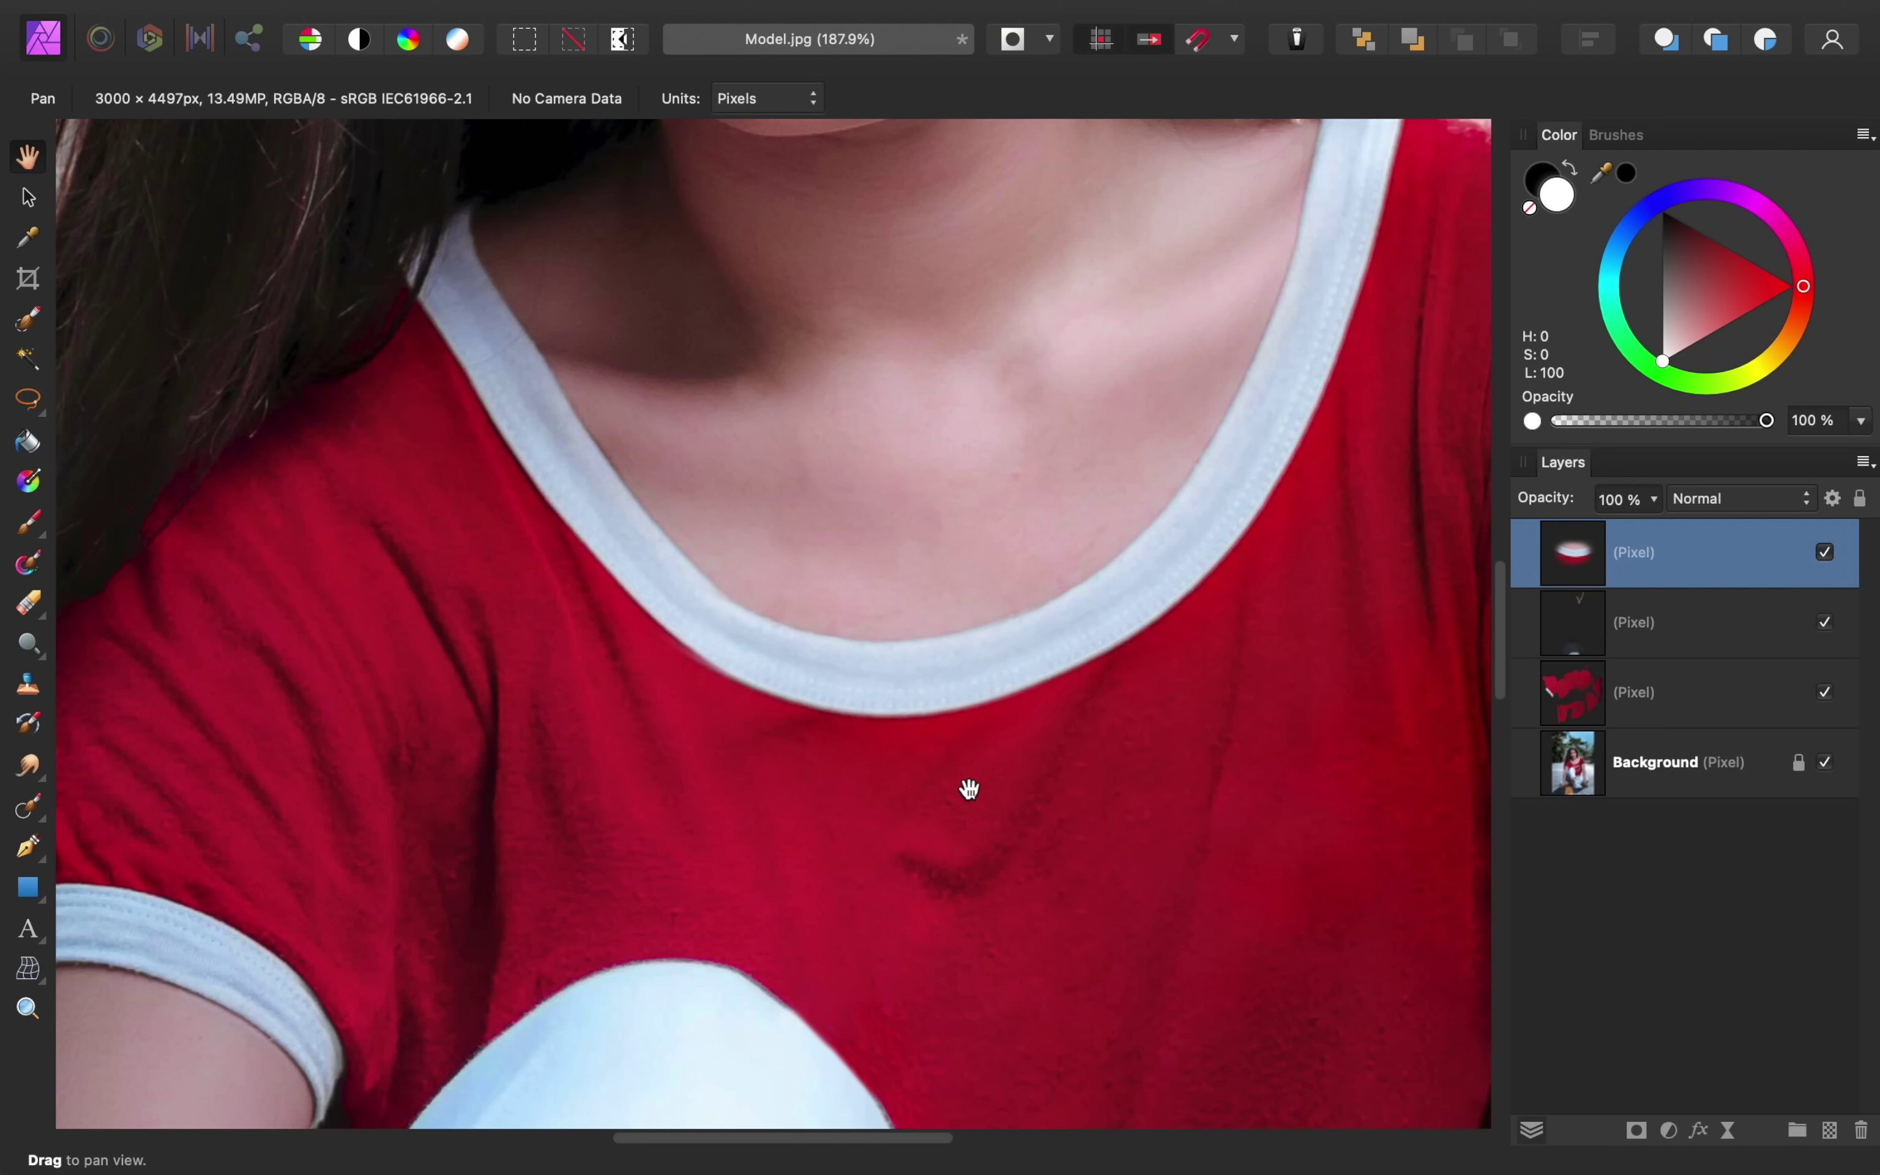
# Toggle the collar patch layer's visibility to compare before and after
pyautogui.click(1826, 553)
pyautogui.click(1825, 552)
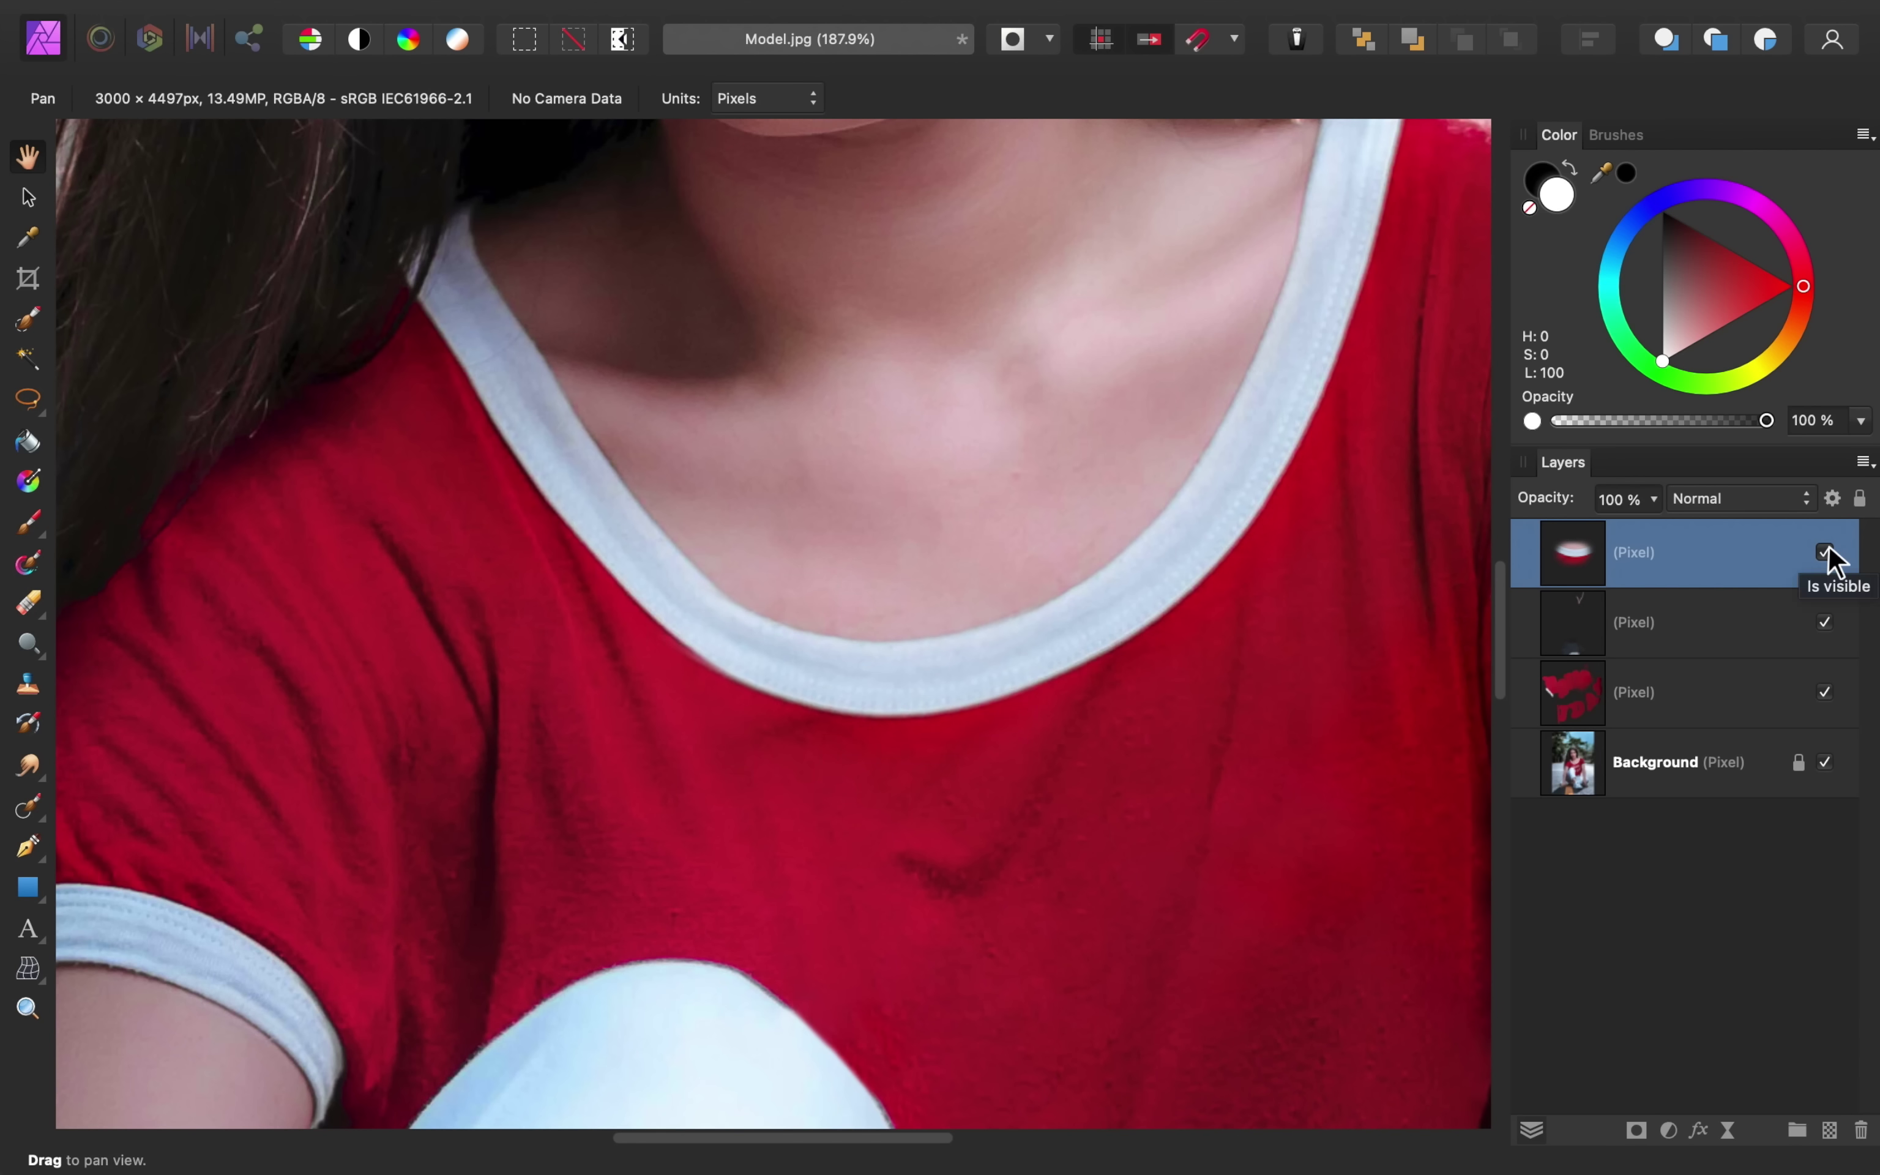
pyautogui.click(1826, 552)
pyautogui.click(1826, 552)
# Erase the patch's excess edges with the Erase Brush, undoing one stroke and shrinking the brush
pyautogui.click(28, 602)
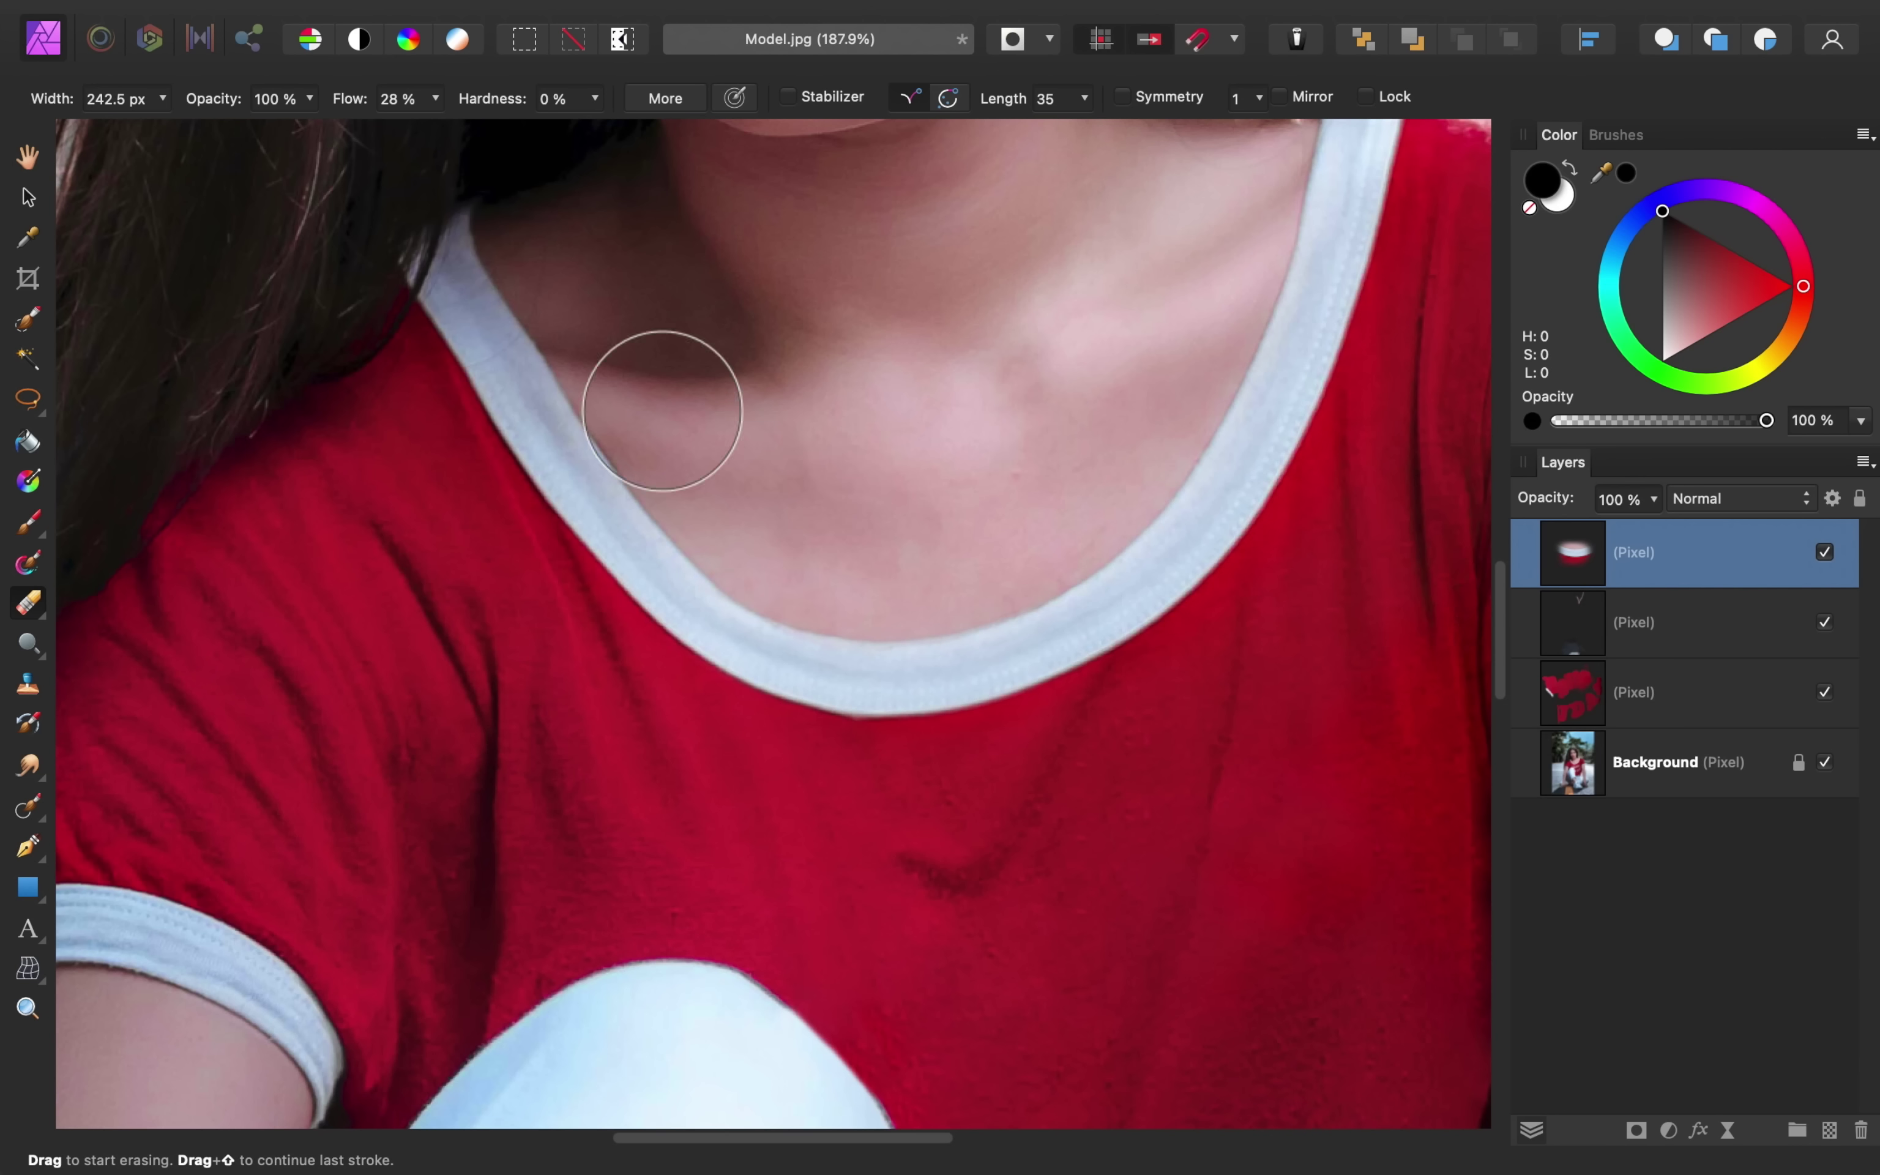
pyautogui.click(1827, 553)
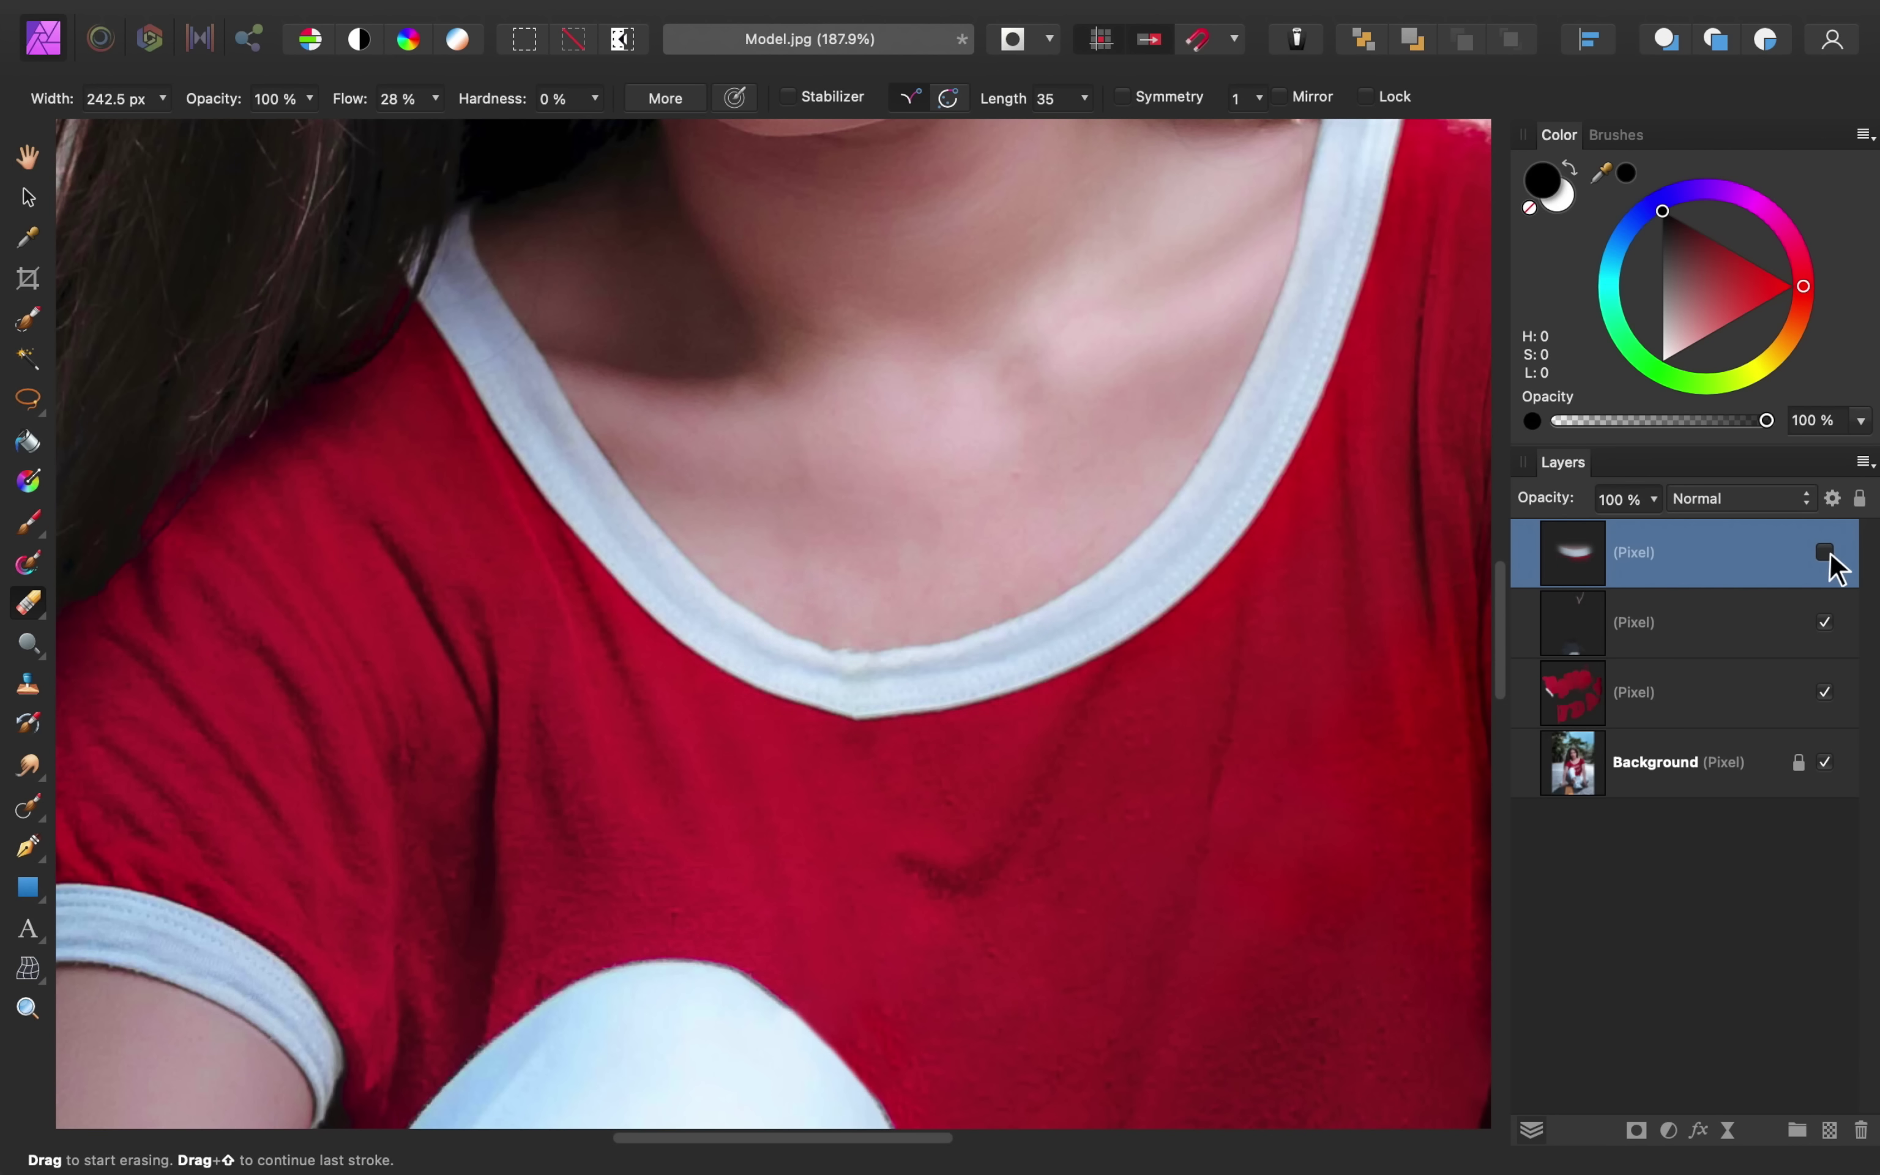
pyautogui.click(1827, 553)
pyautogui.click(1831, 554)
pyautogui.click(1832, 555)
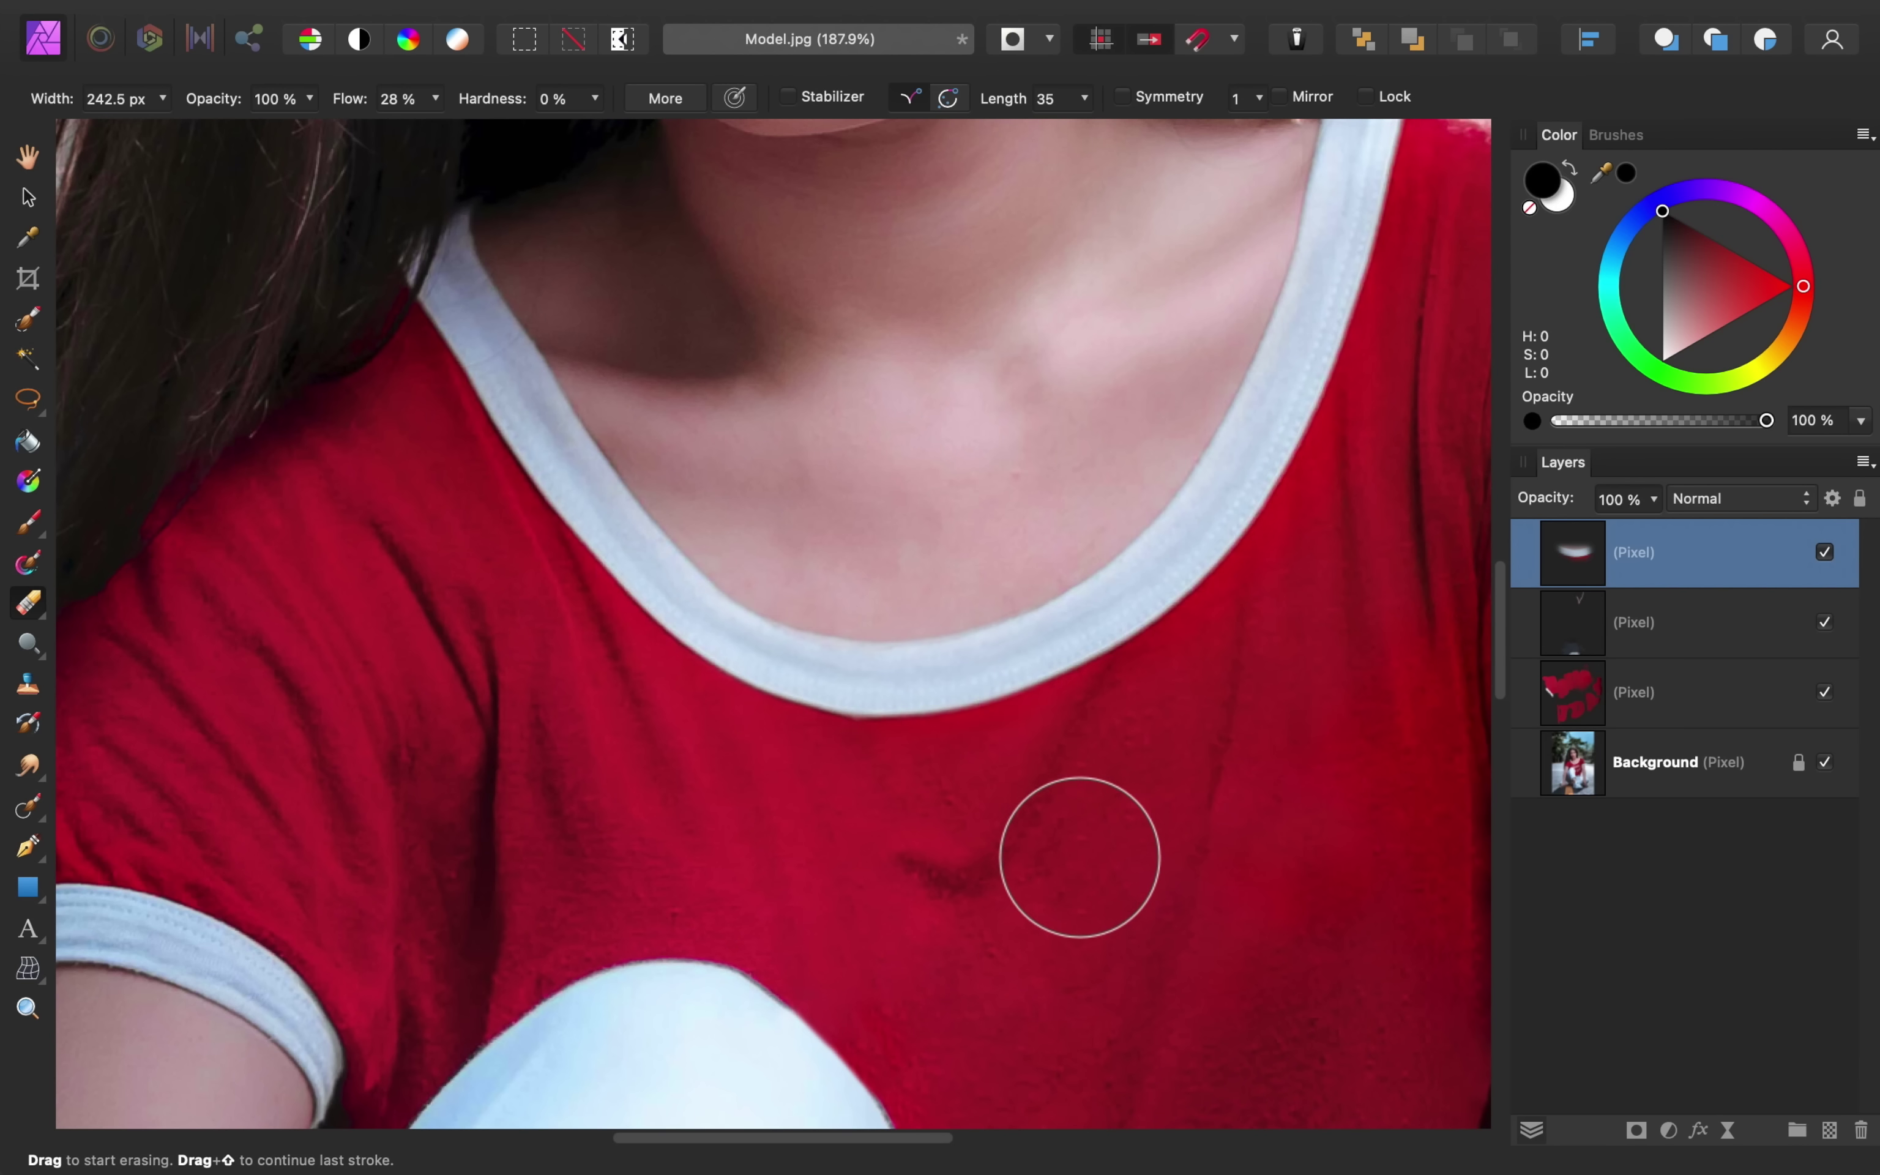
pyautogui.press('super+z')
pyautogui.press('super+z')
pyautogui.press('super+z')
pyautogui.press('super+z')
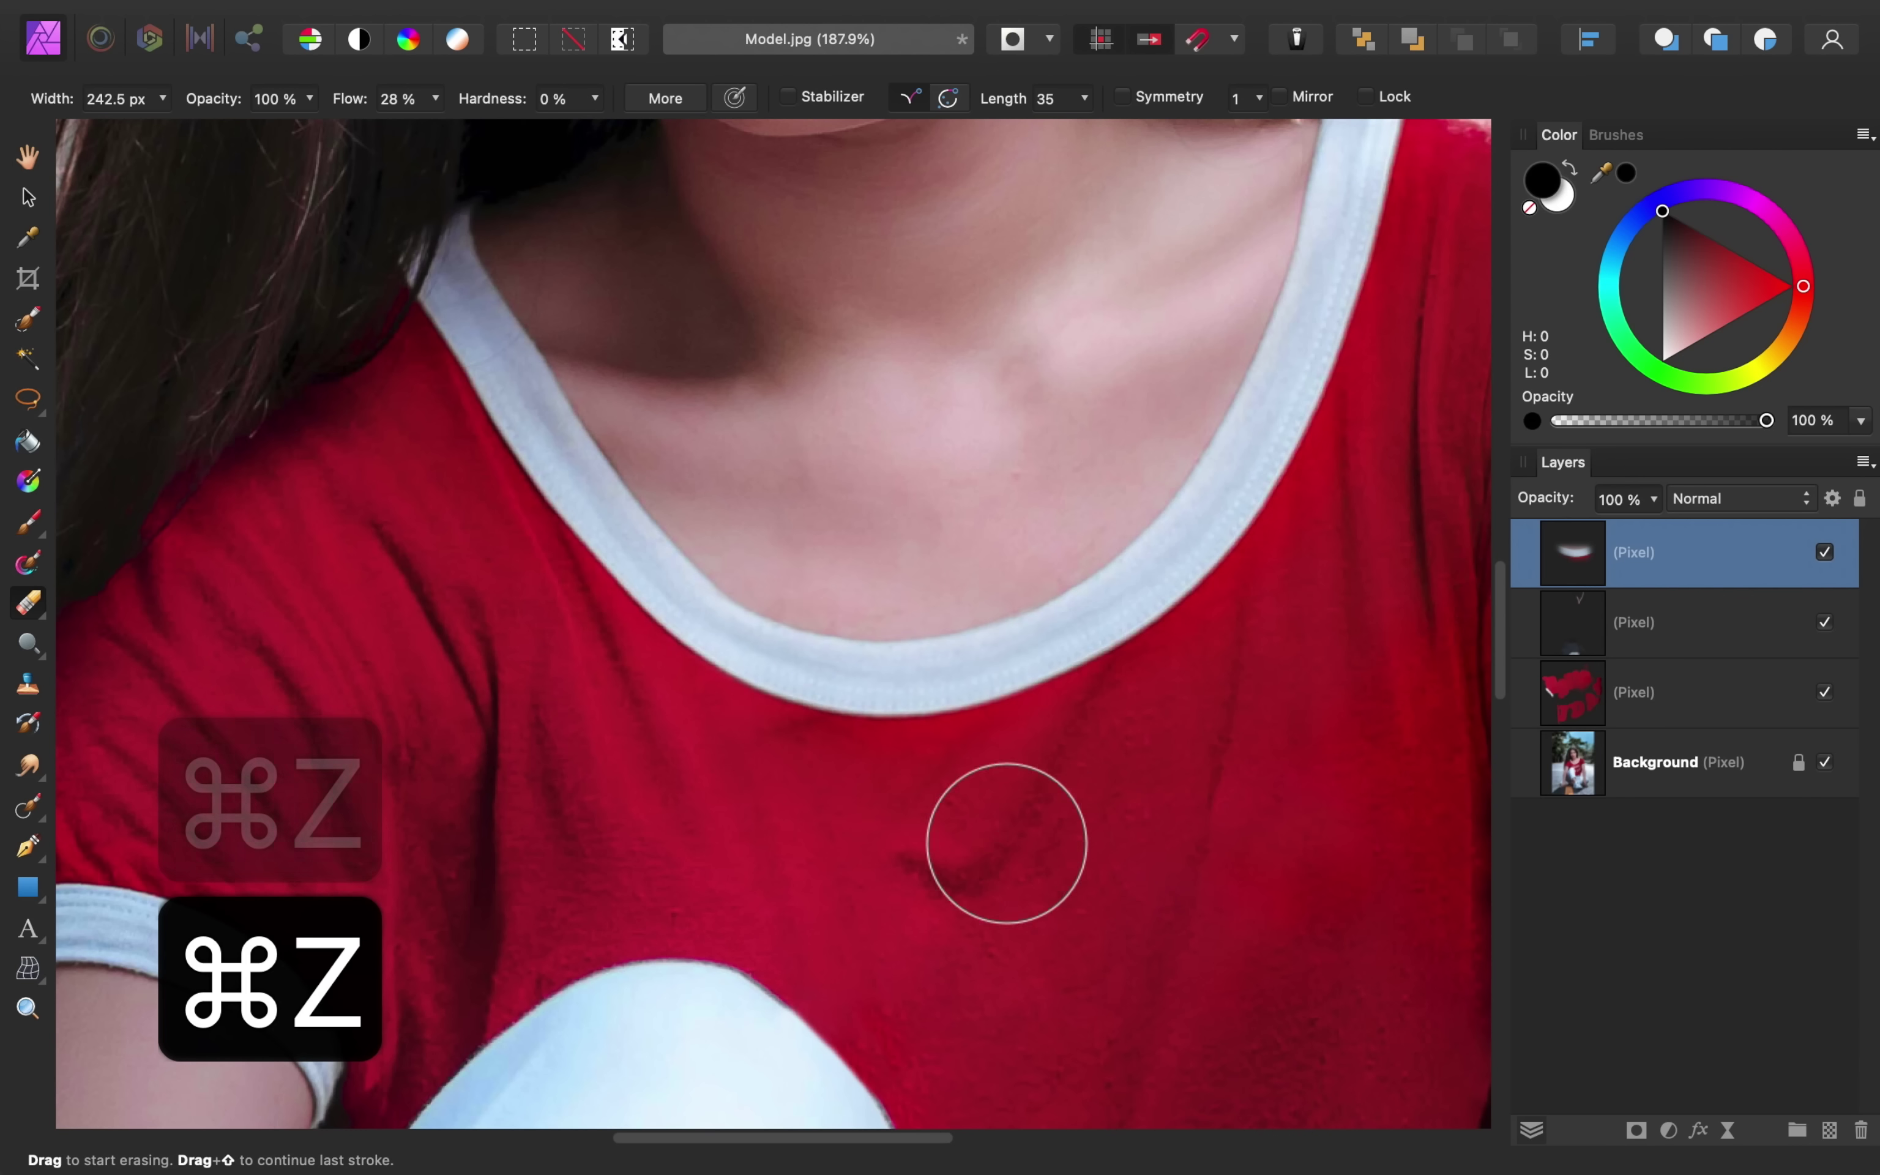
pyautogui.press('[')
pyautogui.press('[')
pyautogui.press('[')
pyautogui.press('[')
pyautogui.press('[')
pyautogui.press('[')
pyautogui.press('[')
pyautogui.press('[')
pyautogui.press('[')
pyautogui.press('[')
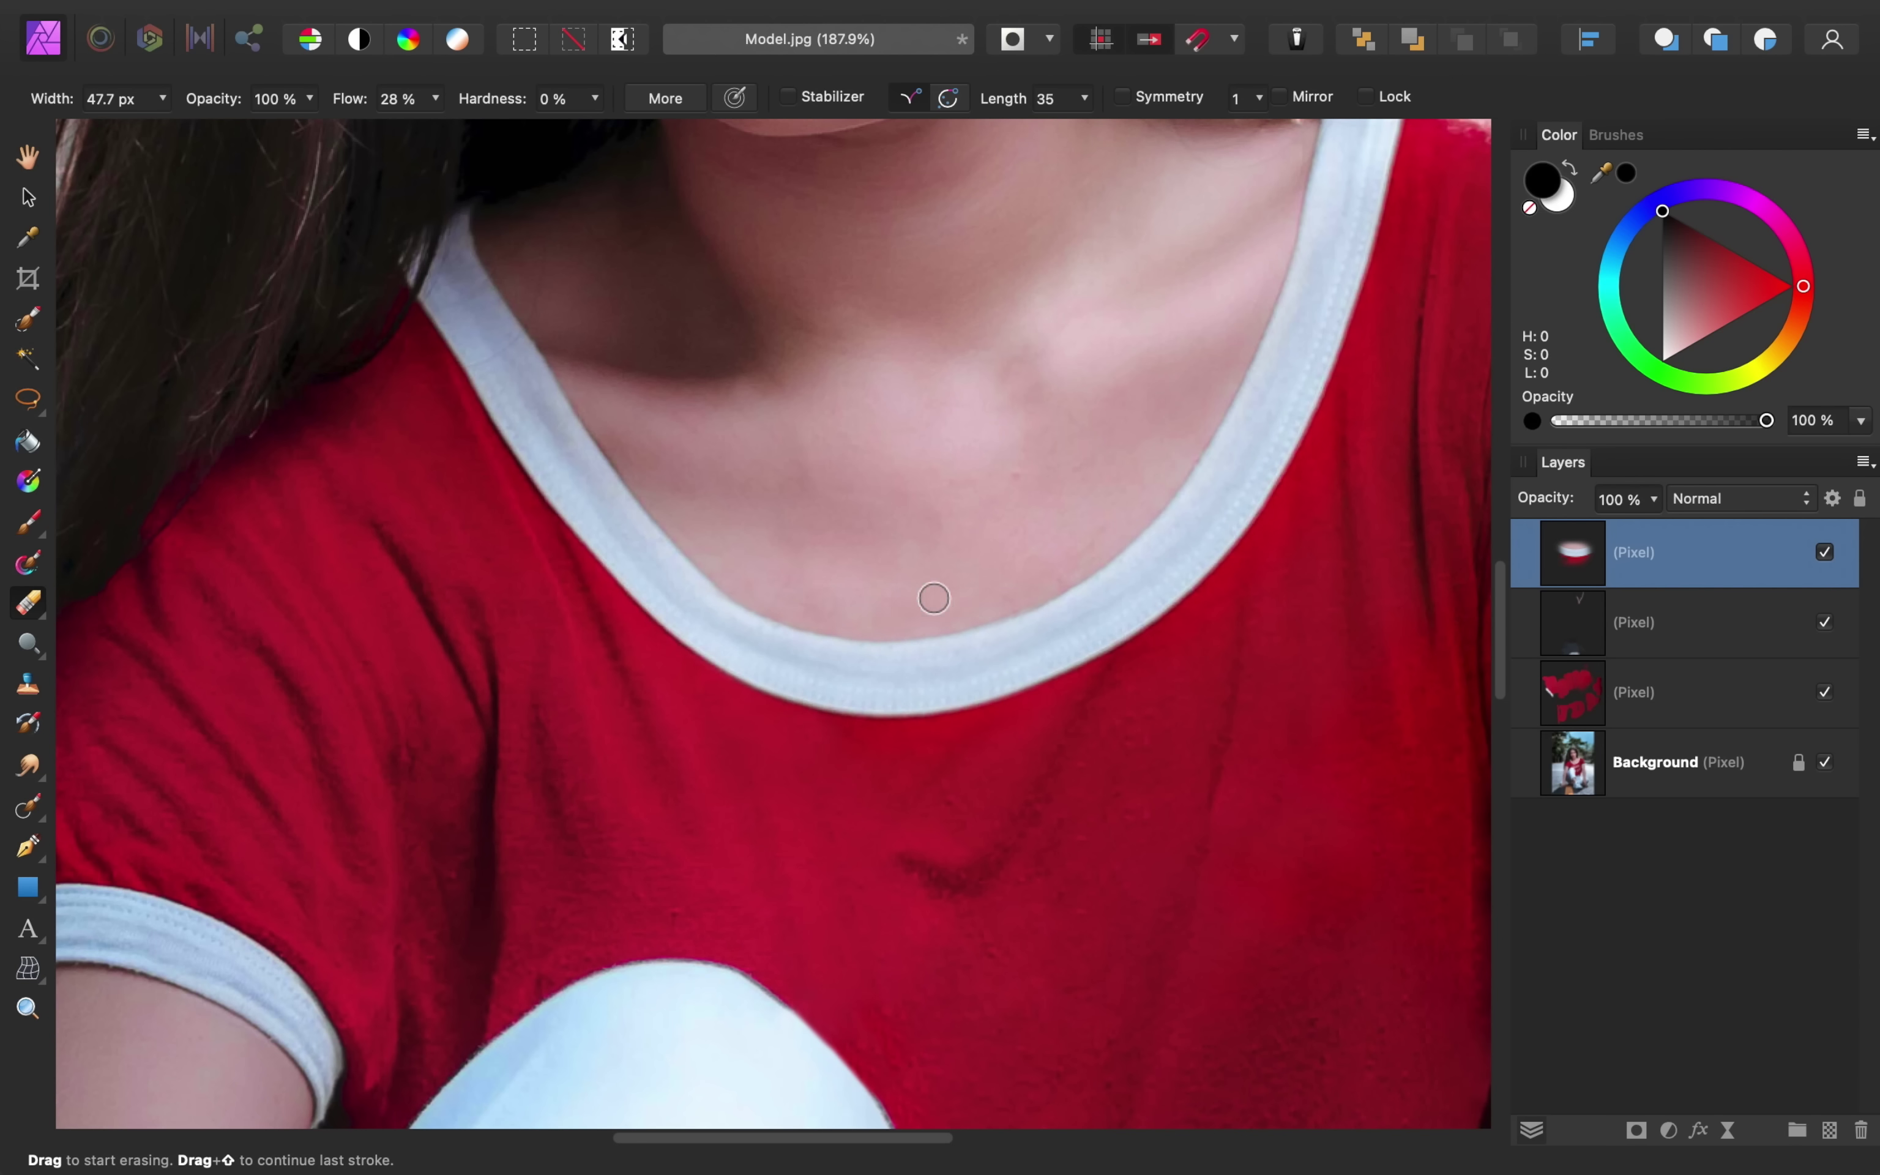
# Recheck the patch by toggling its layer, then fit the whole photo in view
pyautogui.click(1824, 552)
pyautogui.click(1824, 552)
pyautogui.press('super+0')
pyautogui.scroll(5, 1032, 791)
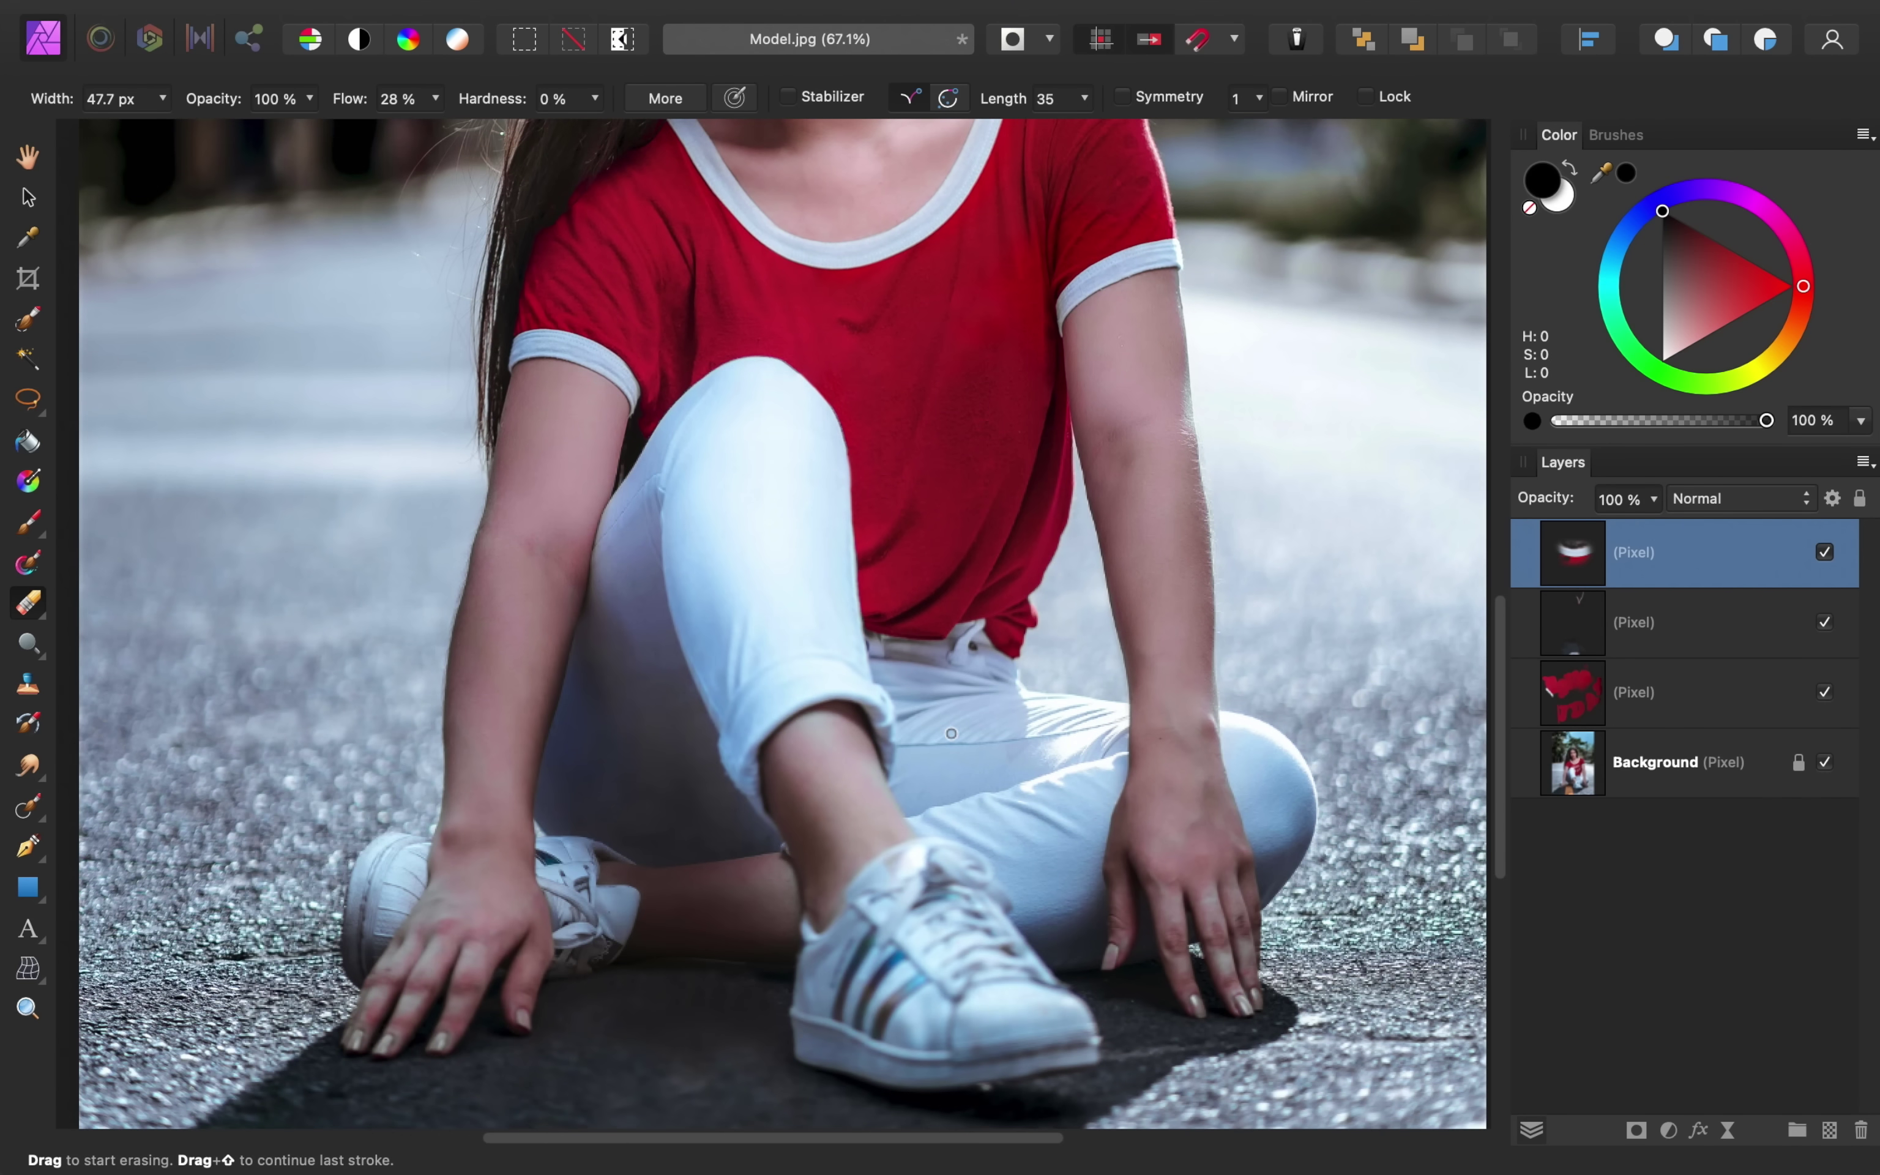
pyautogui.keyDown('shift'); pyautogui.click(1701, 693); pyautogui.keyUp('shift')
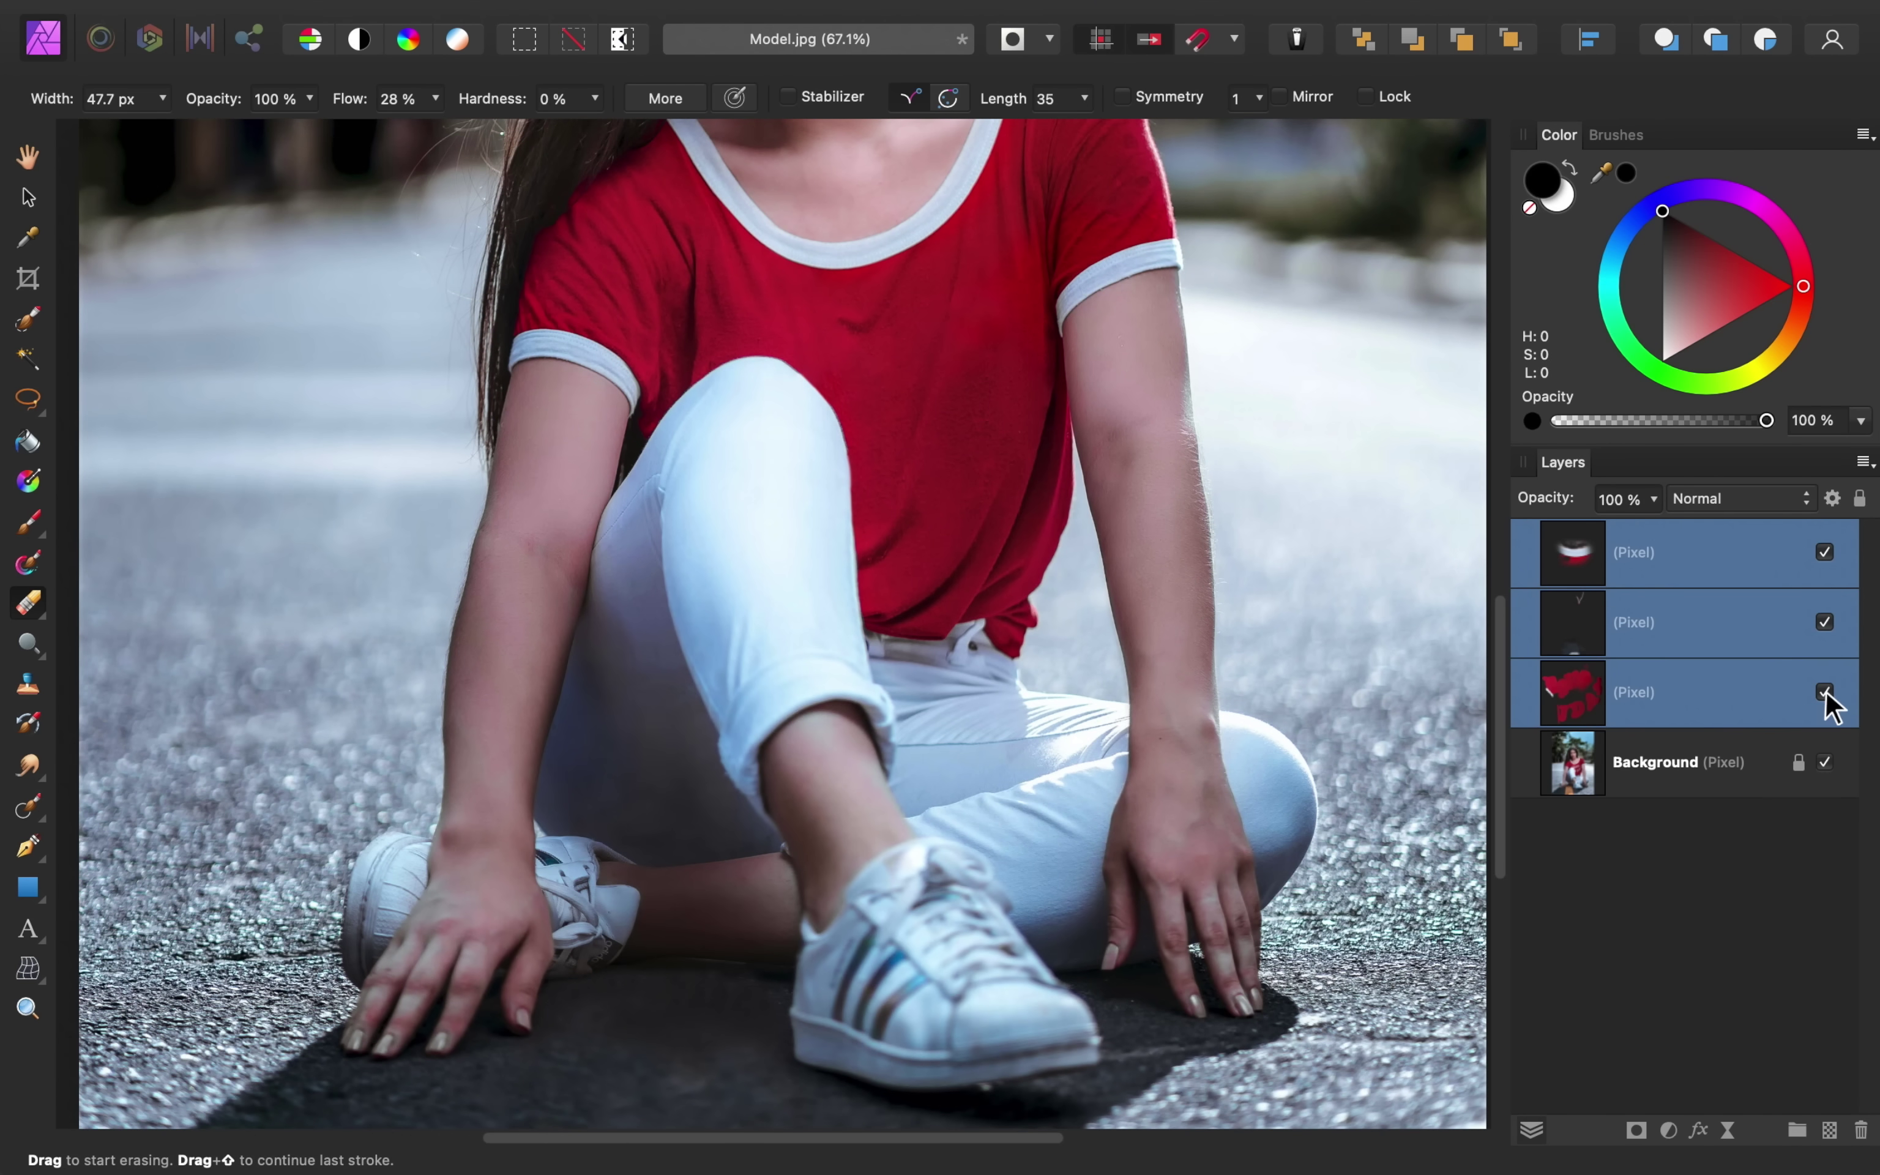
pyautogui.click(1824, 692)
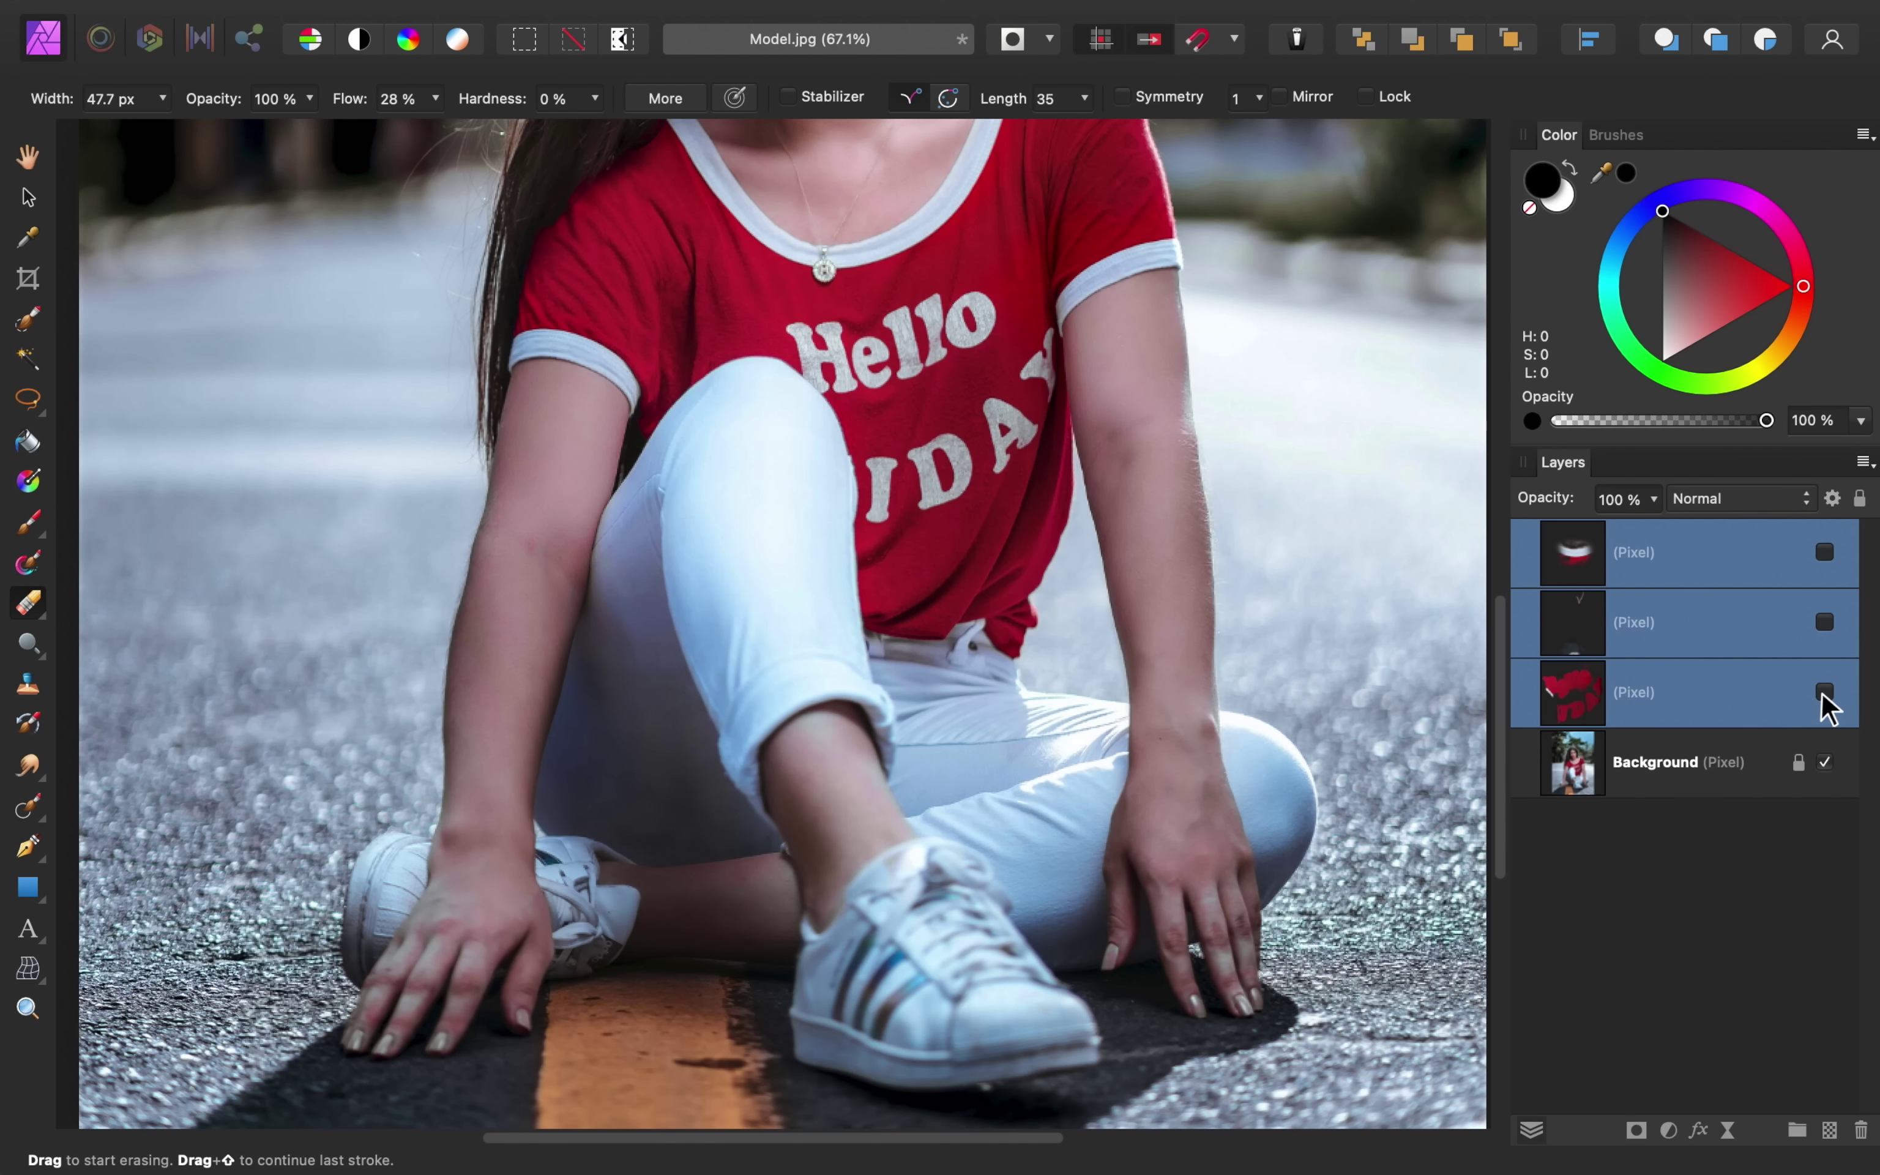
pyautogui.click(1824, 692)
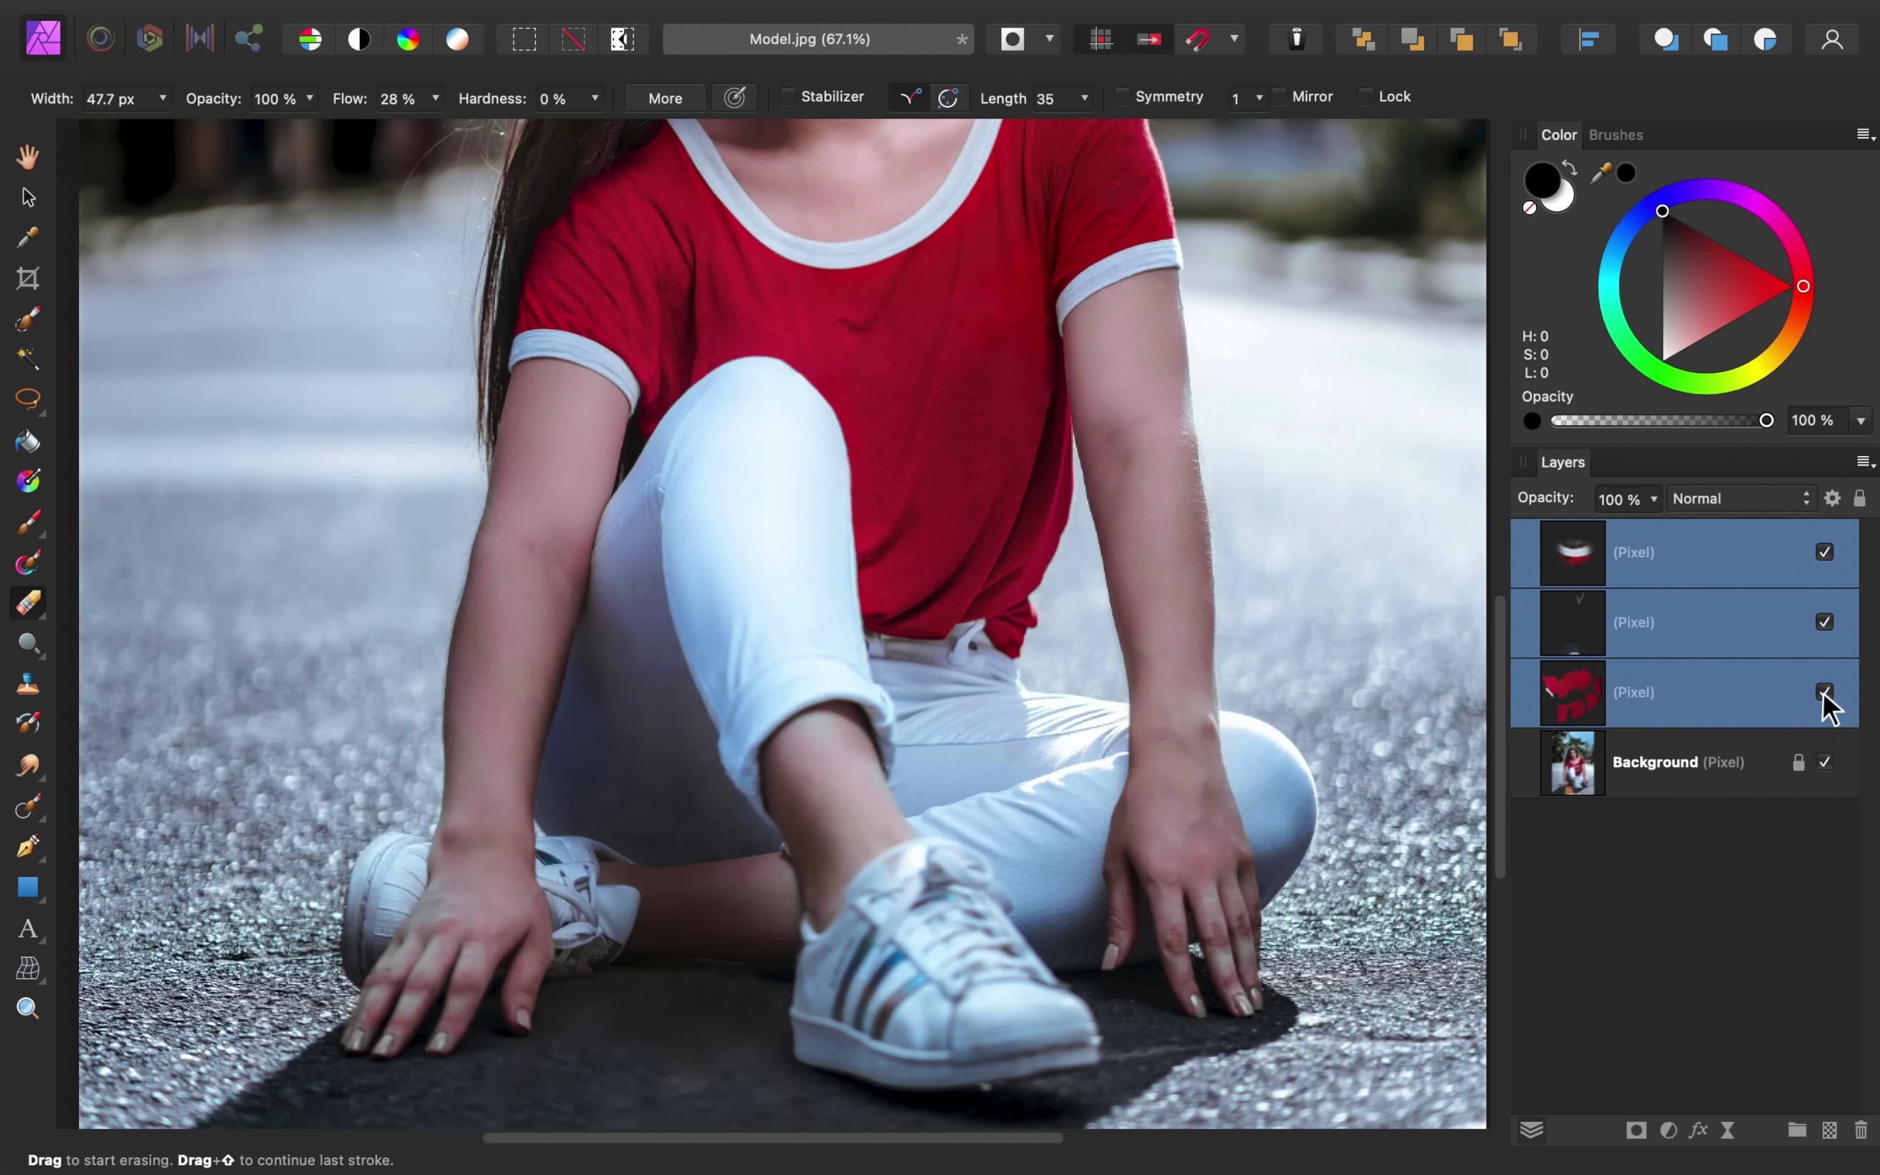